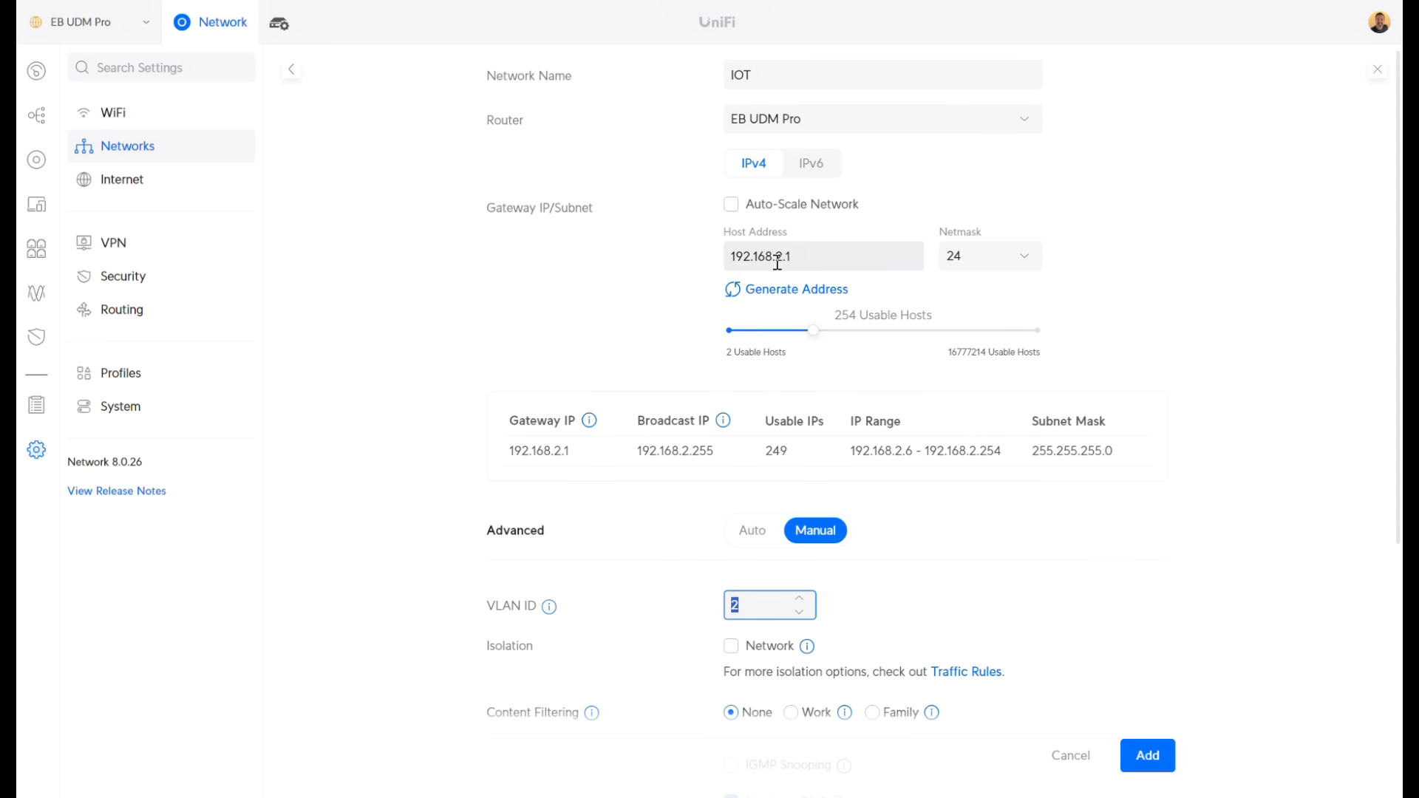
Add the IOT network, check its 192.168.2.0/24 IP range, and go back to the networks list
click(1148, 756)
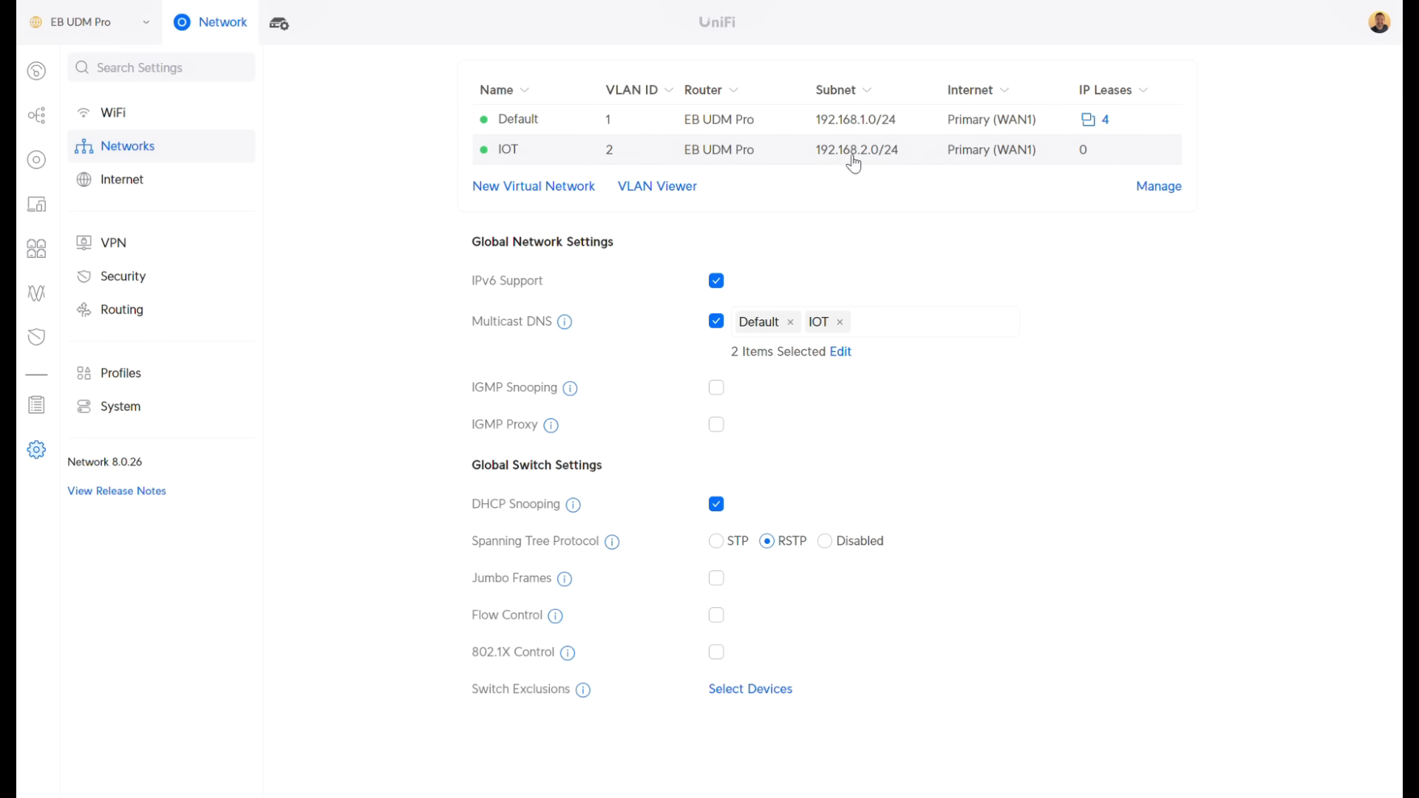
click(525, 152)
scroll(862, 300, down, 3)
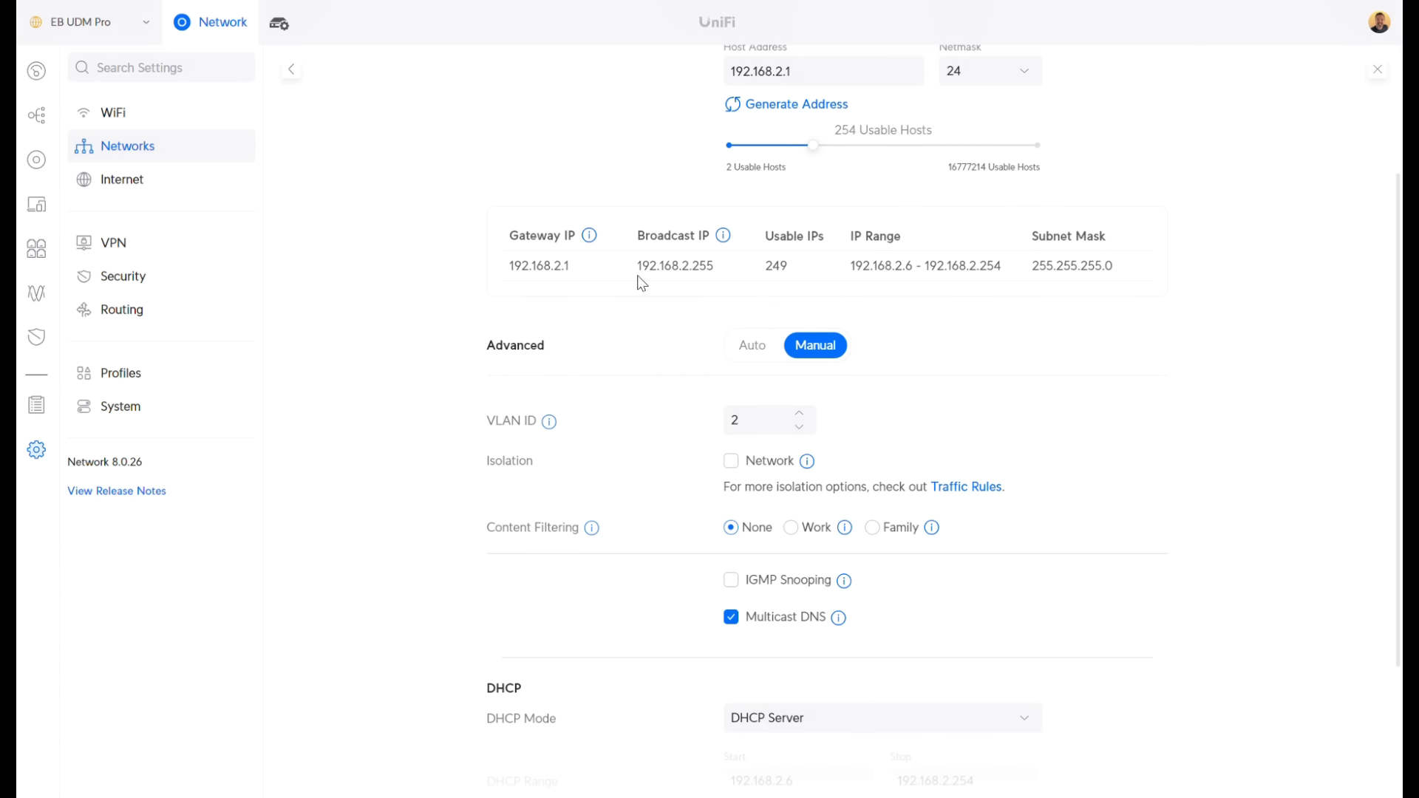
drag(855, 266, 1116, 275)
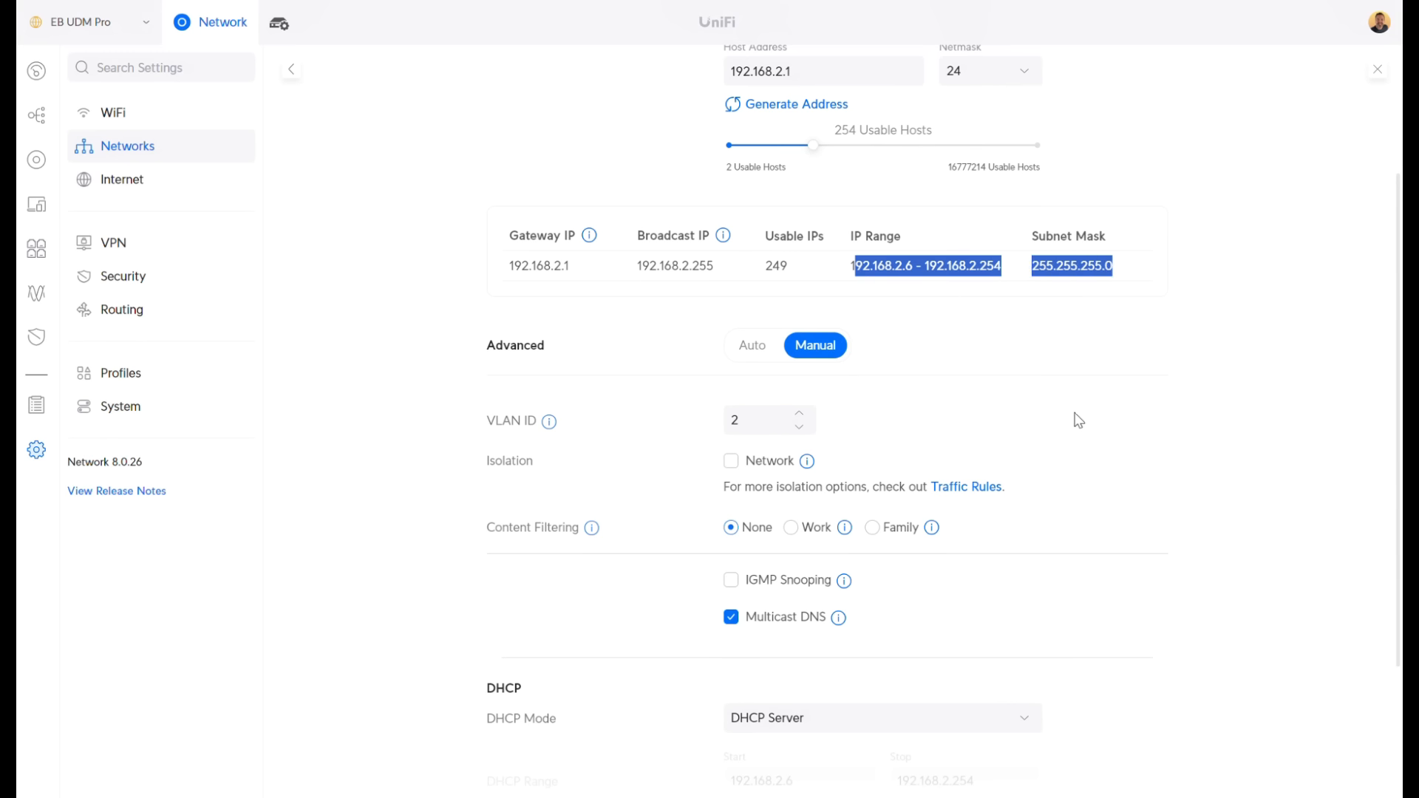
click(1256, 352)
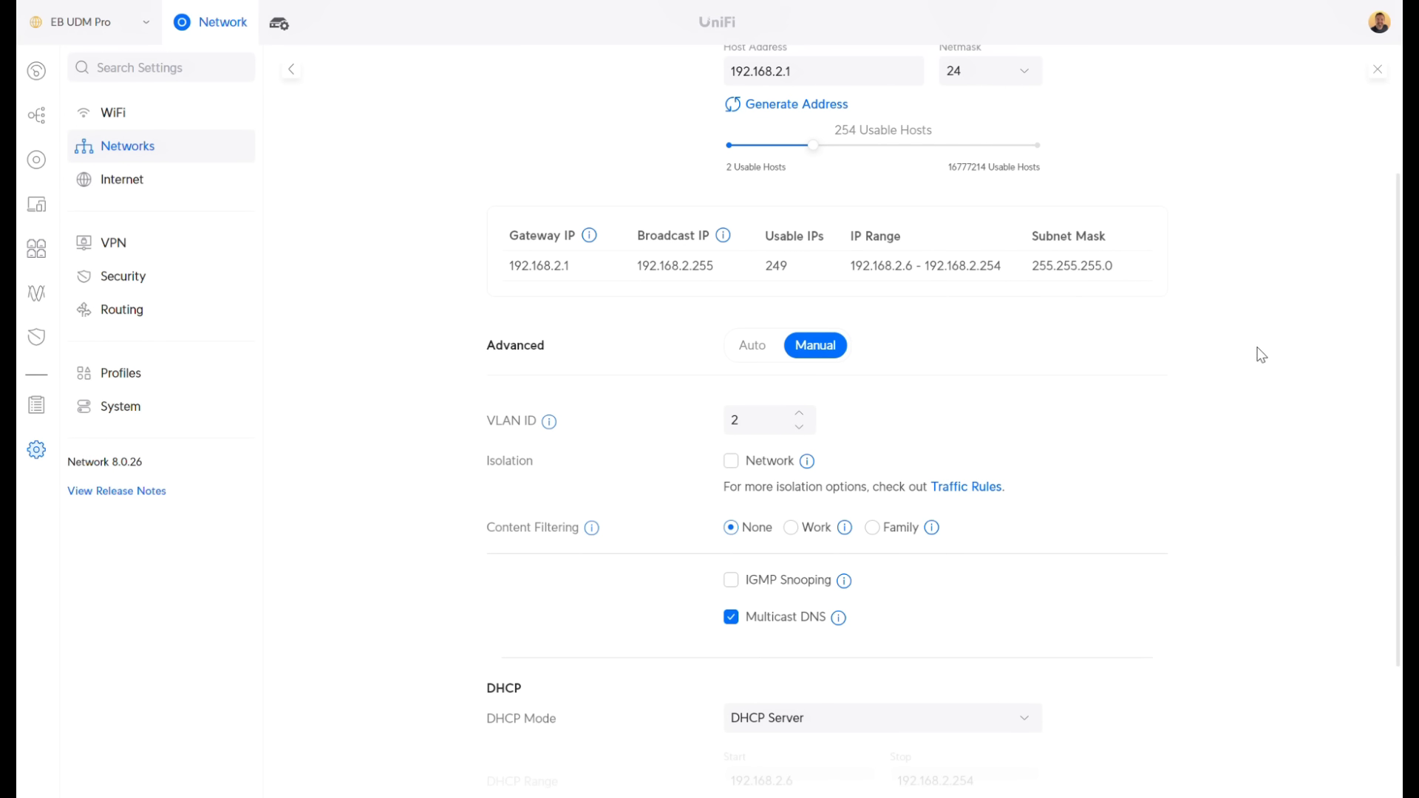
scroll(1258, 359, up, 3)
click(140, 149)
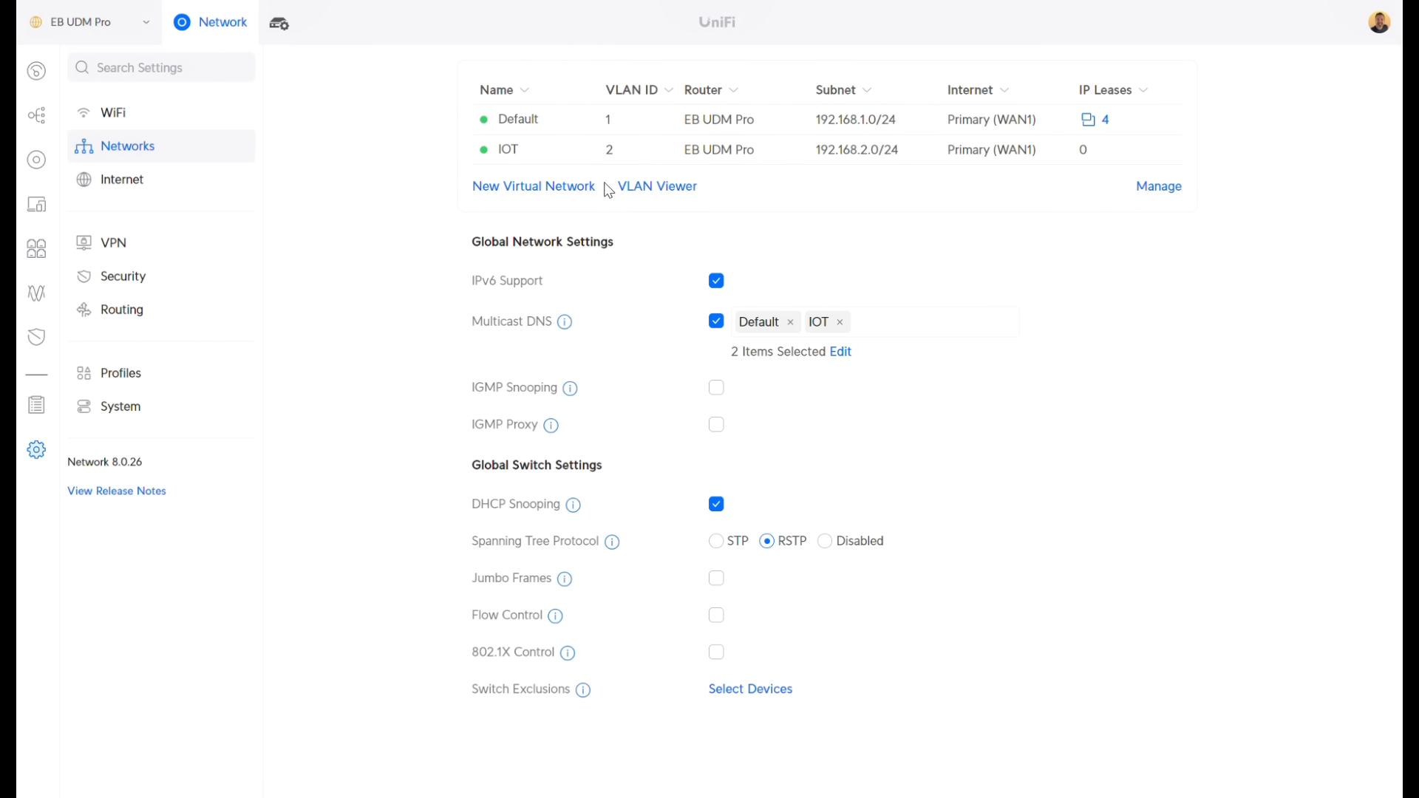
Start a virtual network named Guest with Auto-Scale off and host address 192.168.99.1
click(545, 191)
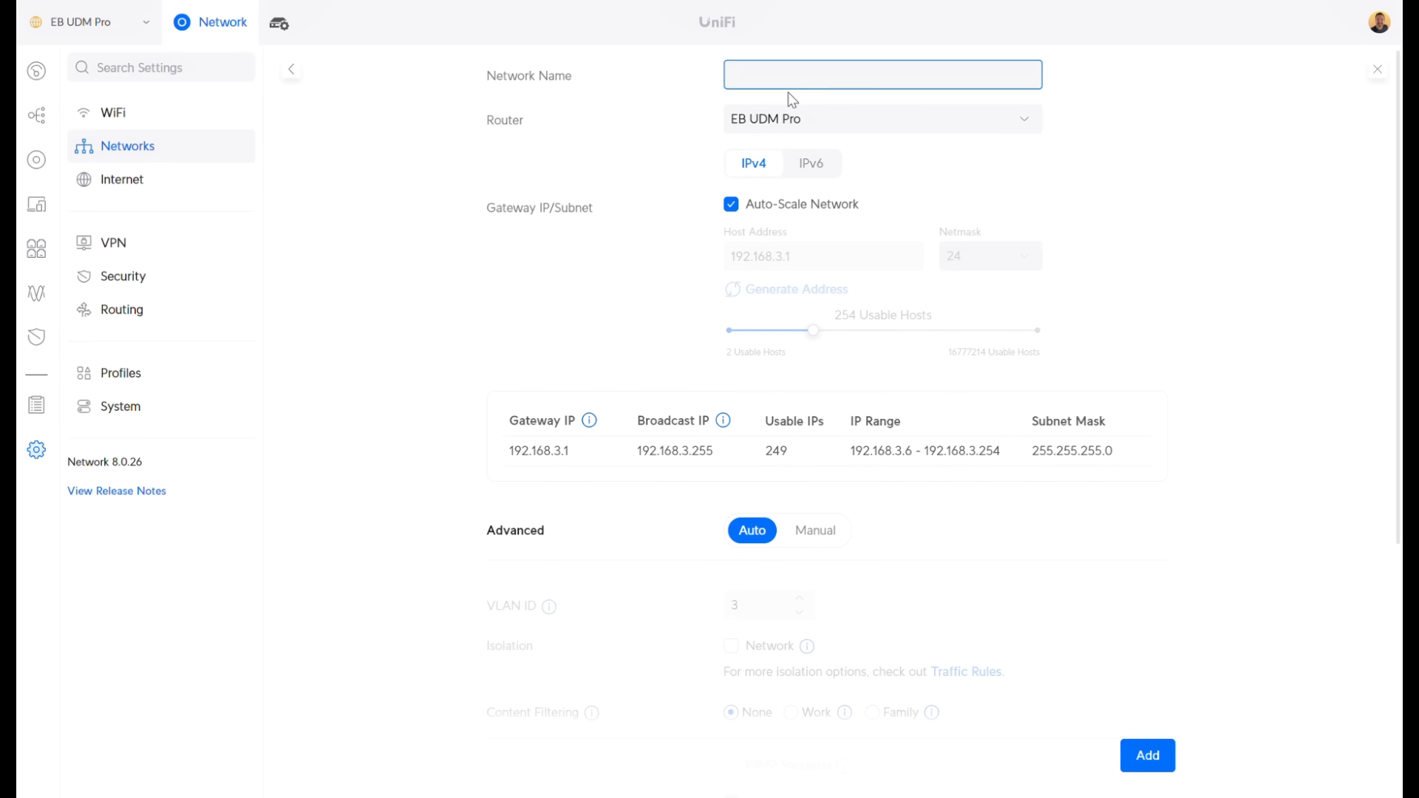
text(Guest)
click(731, 204)
click(782, 256)
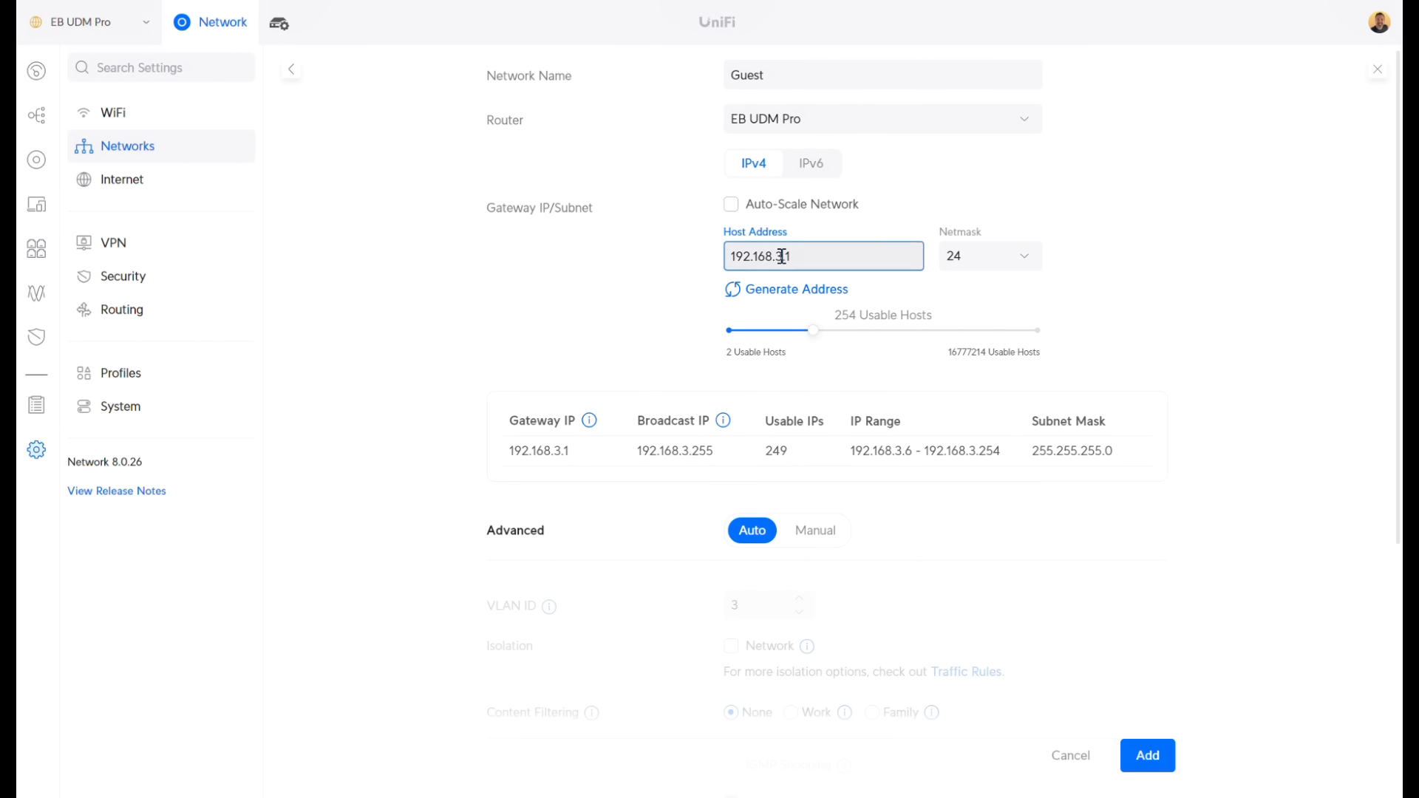
key(BackSpace)
text(99)
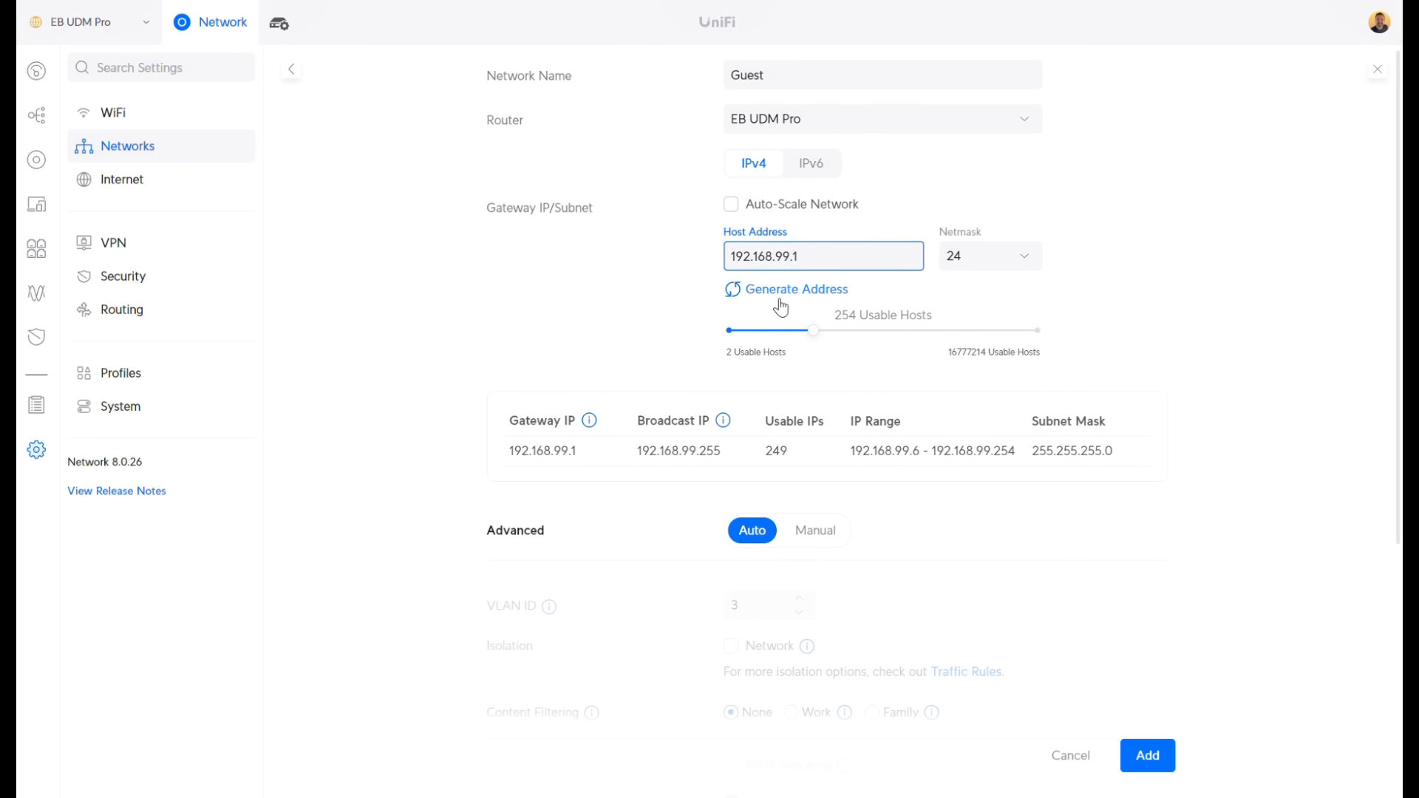
Set Guest's advanced options to Manual with VLAN ID 99 and Isolation Network enabled
scroll(782, 307, down, 1)
click(814, 438)
double_click(725, 518)
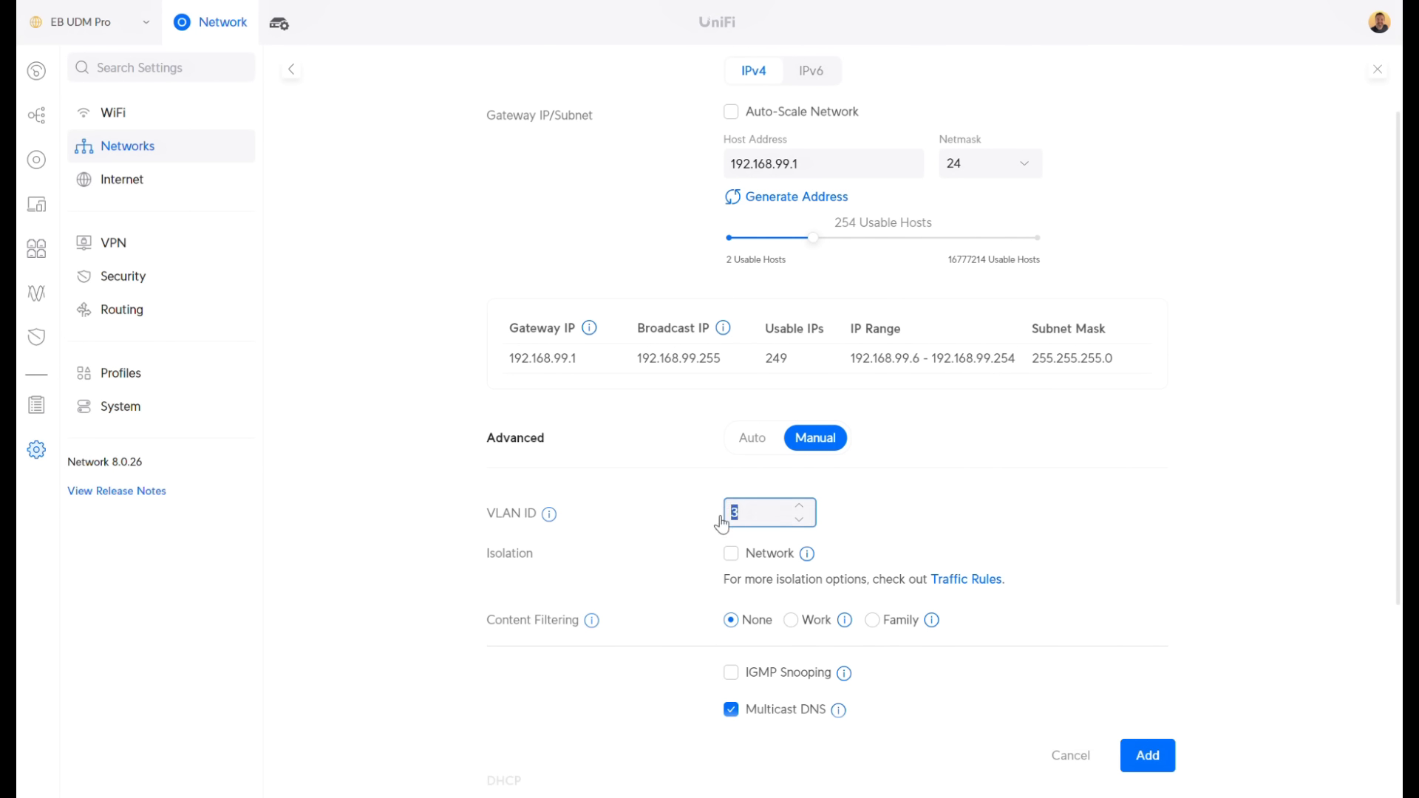
text(99)
click(414, 522)
scroll(418, 520, down, 1)
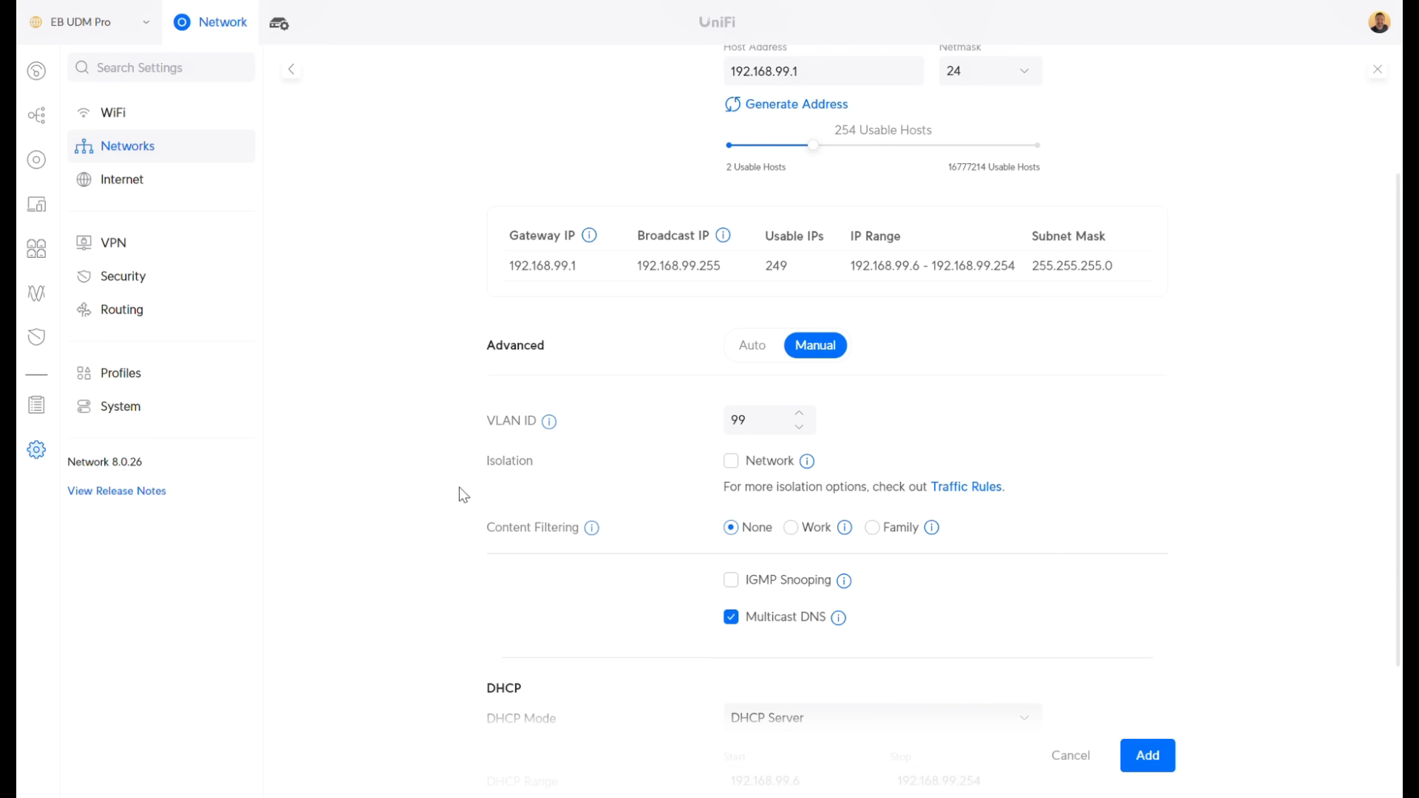
click(731, 462)
mouse_move(802, 470)
Cancel the Guest draft, view the empty Guest firewall rules, and go back to Networks
click(1077, 770)
click(126, 412)
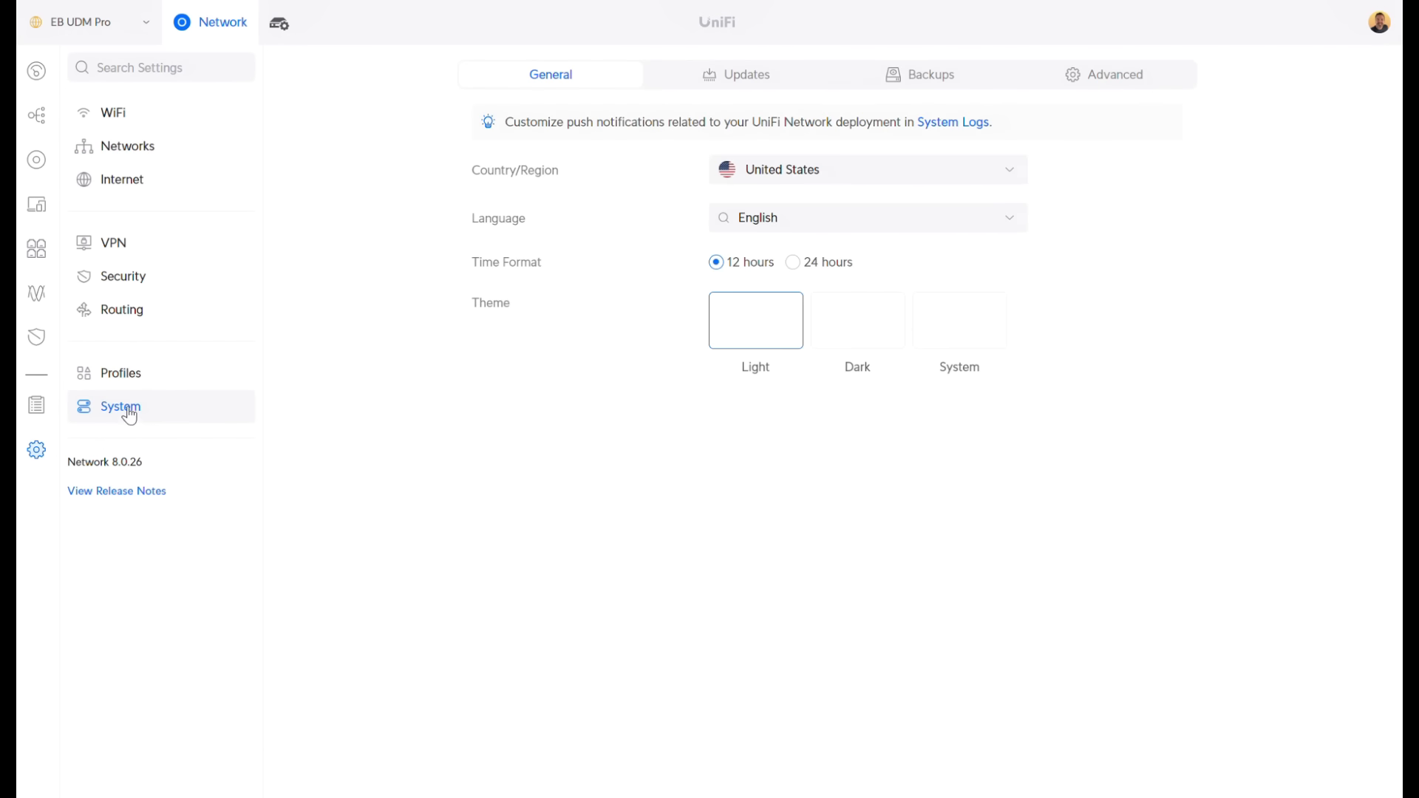
click(137, 278)
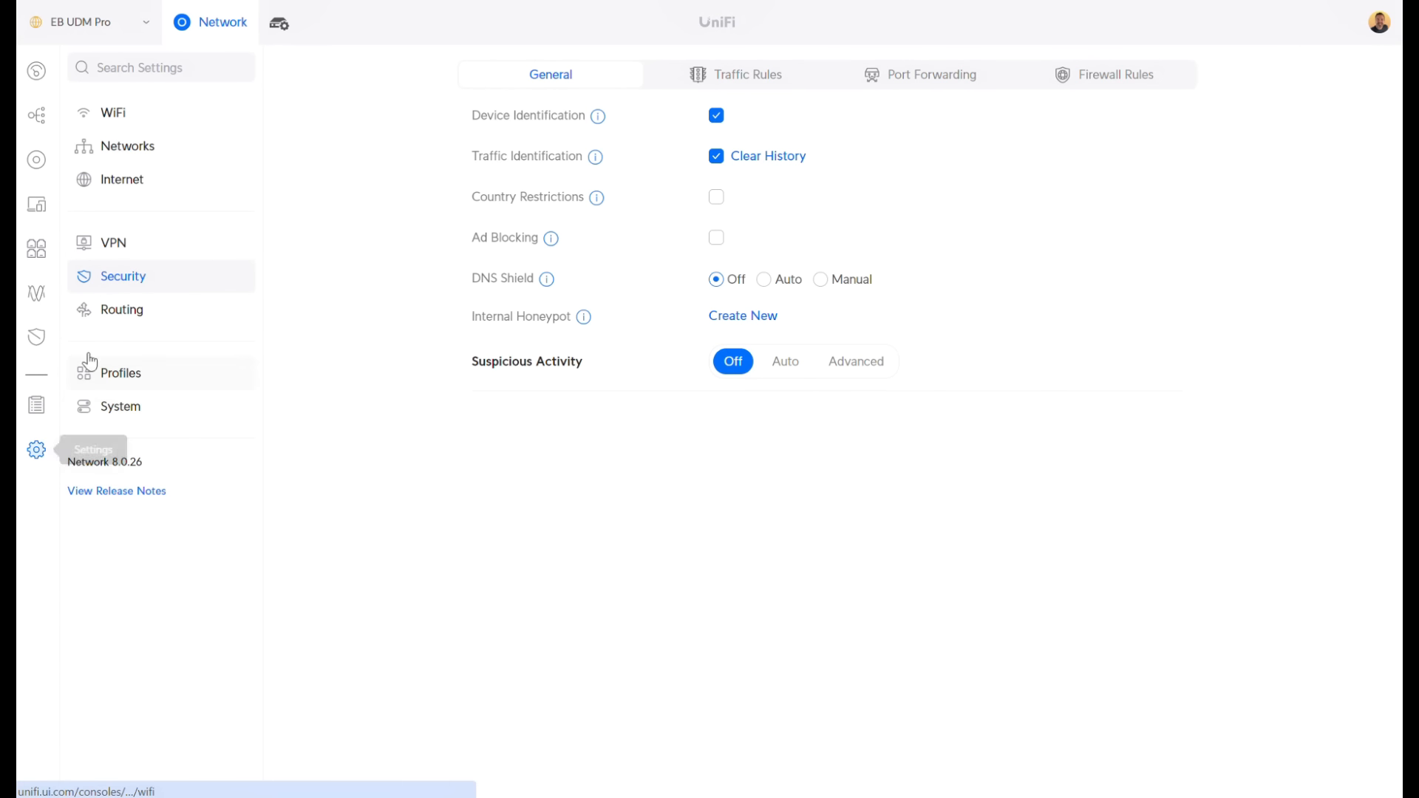
click(1125, 74)
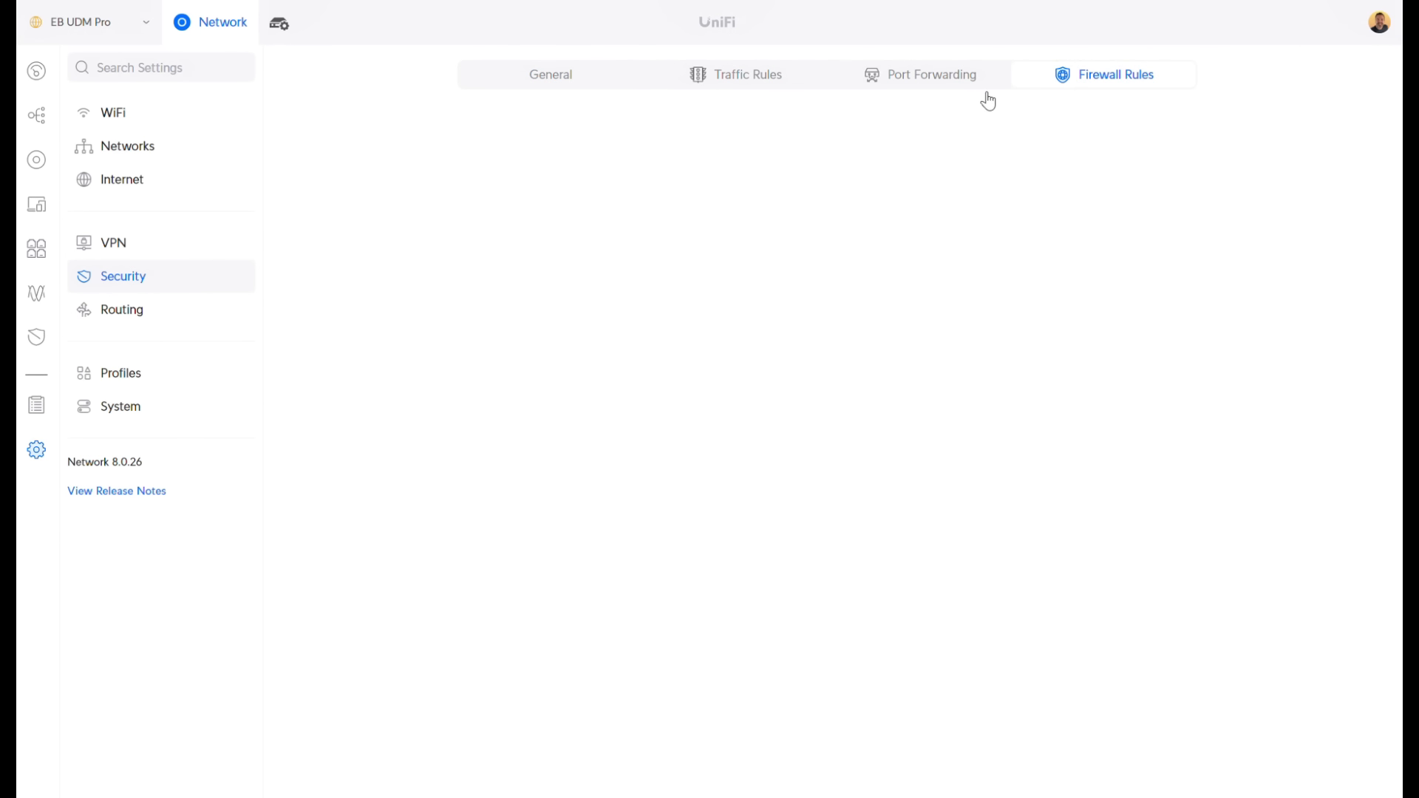
click(732, 134)
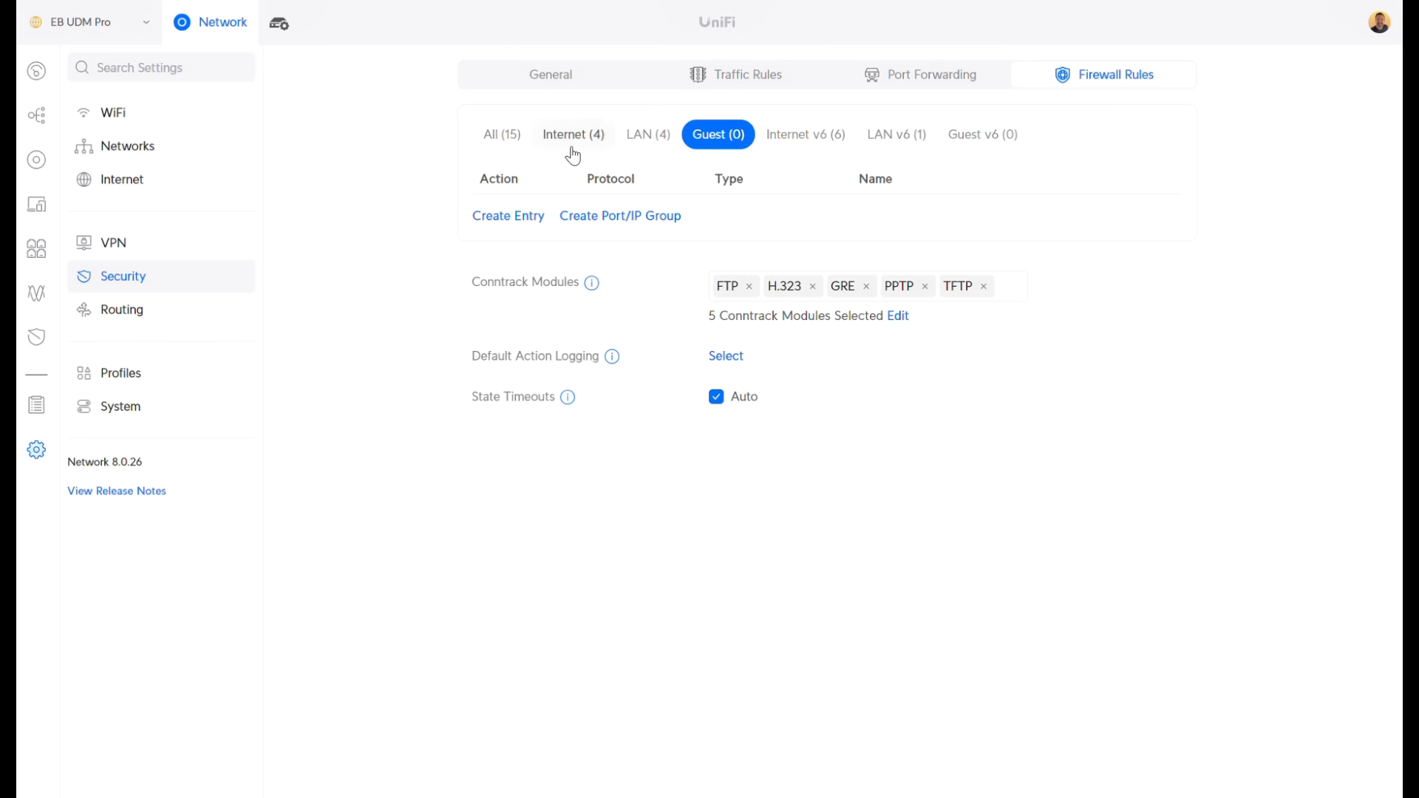
click(118, 152)
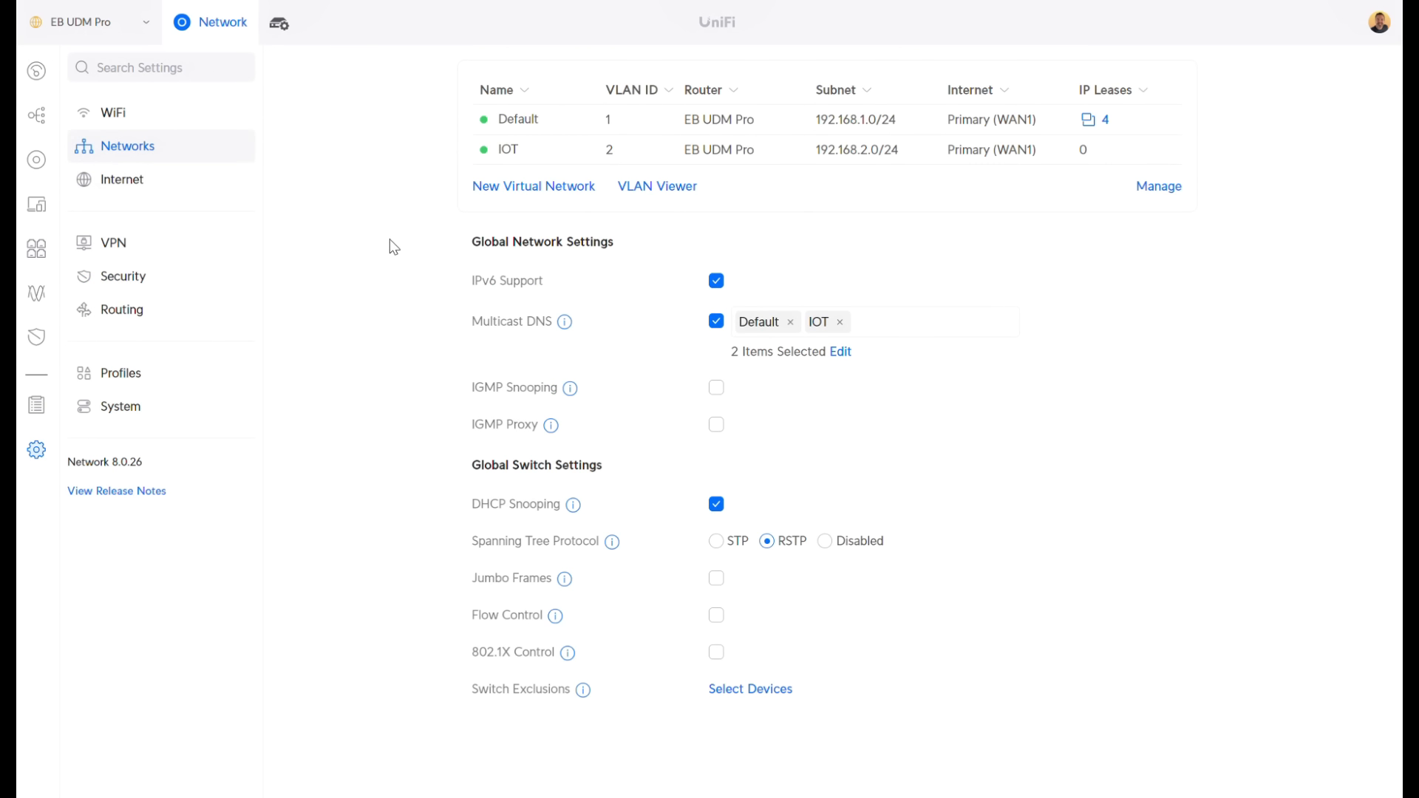
Start a virtual network named Guest with Auto-Scale off and host address 192.168.99.1
click(532, 187)
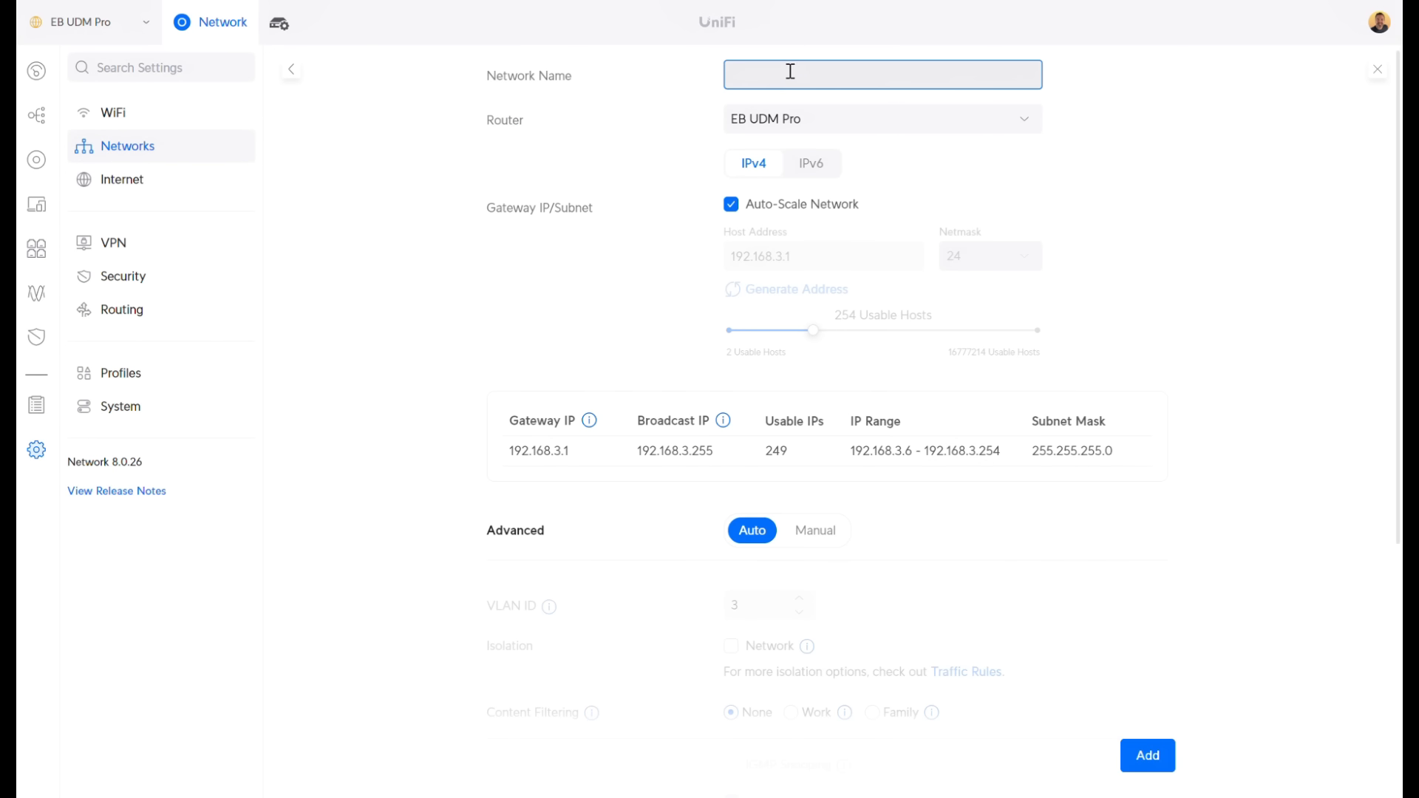
text(Guest)
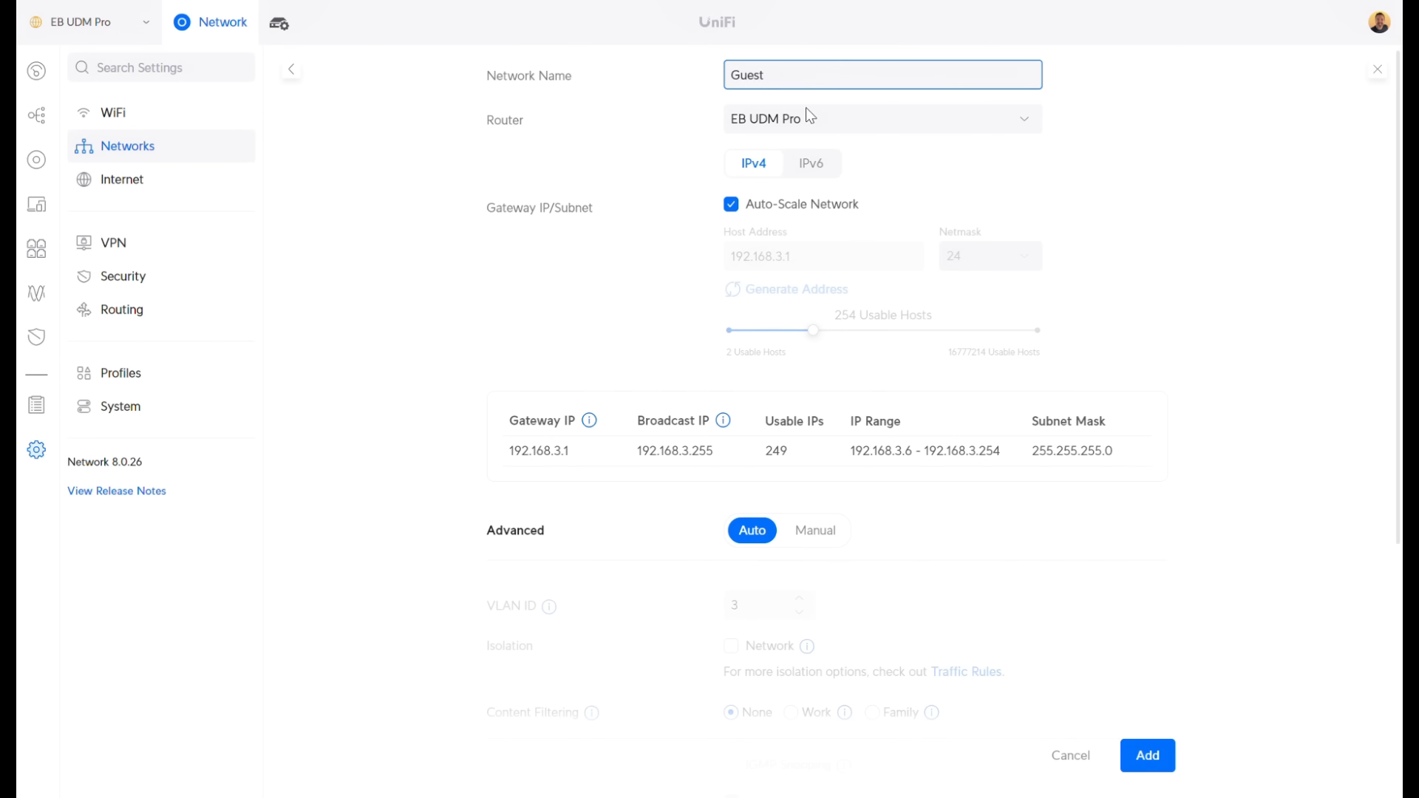
click(731, 204)
click(785, 246)
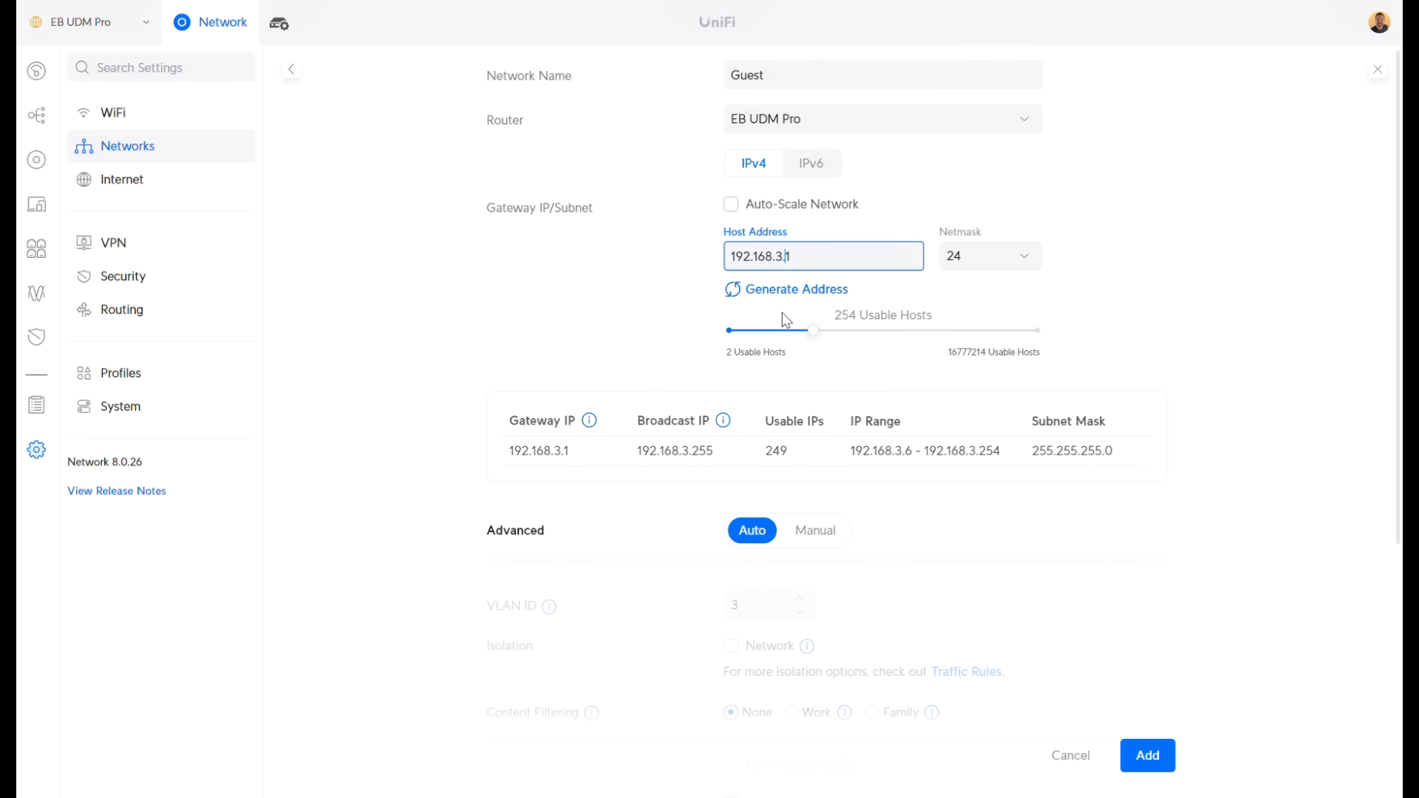
key(BackSpace)
text(99)
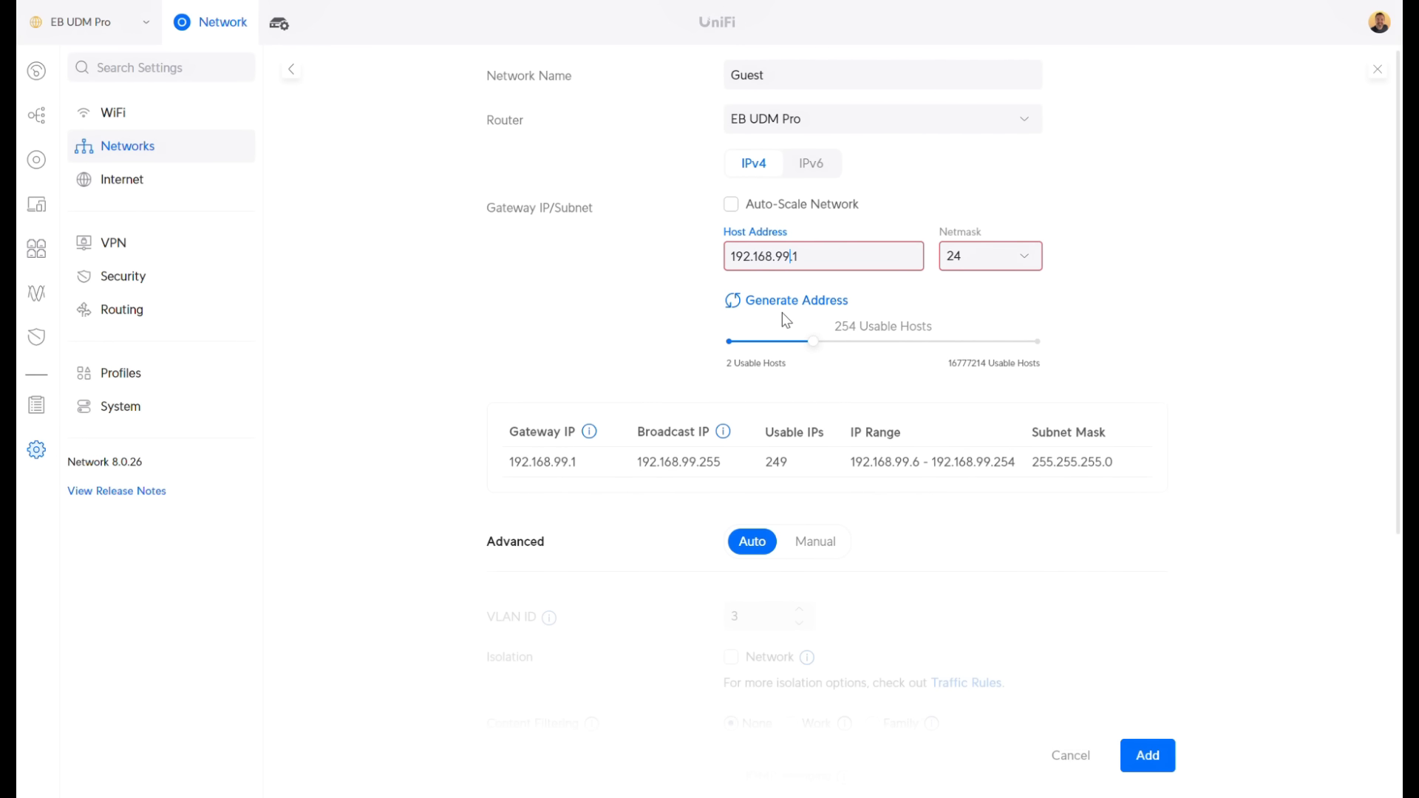
Set advanced options to Manual with VLAN ID 99, enable isolation, and add the Guest network
scroll(803, 379, down, 3)
click(812, 346)
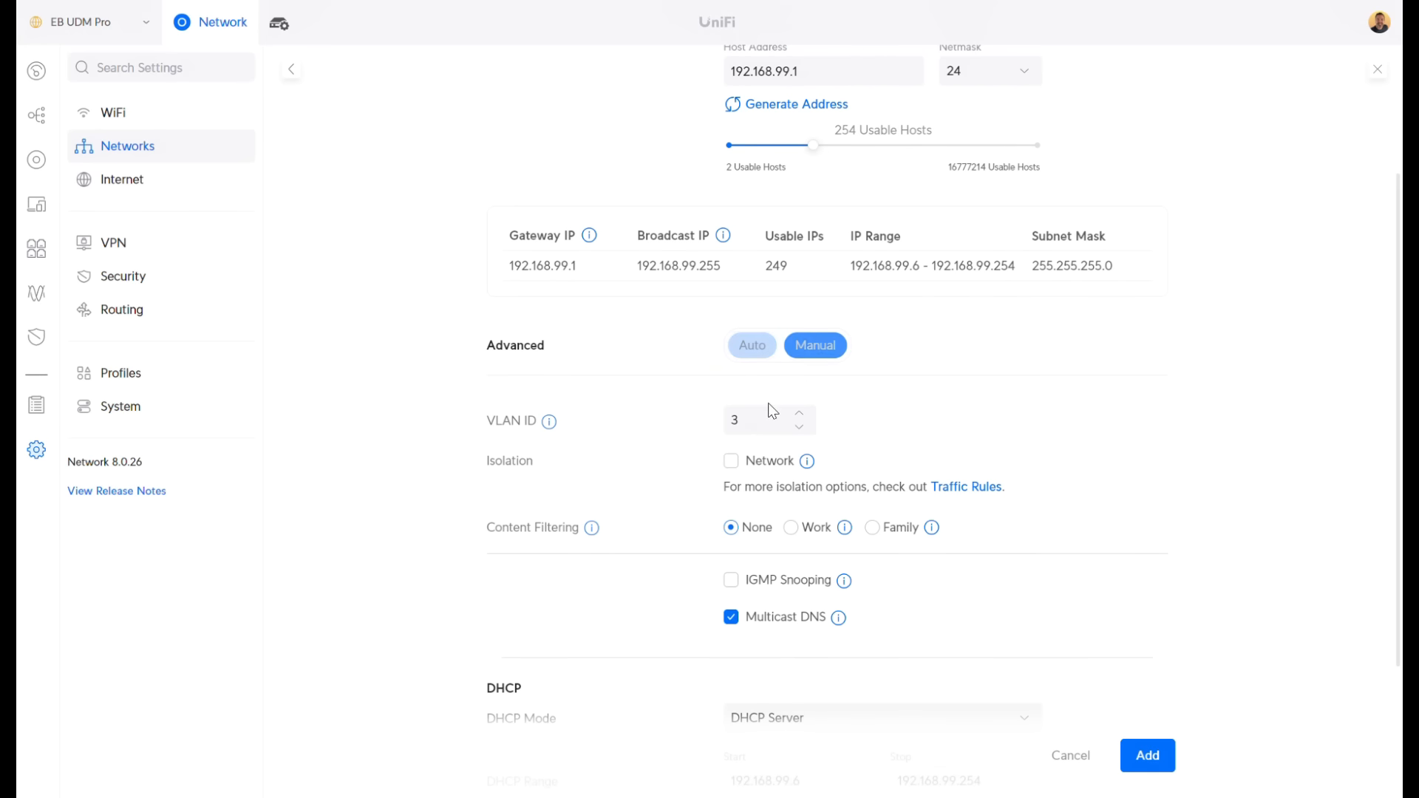
double_click(709, 423)
text(99)
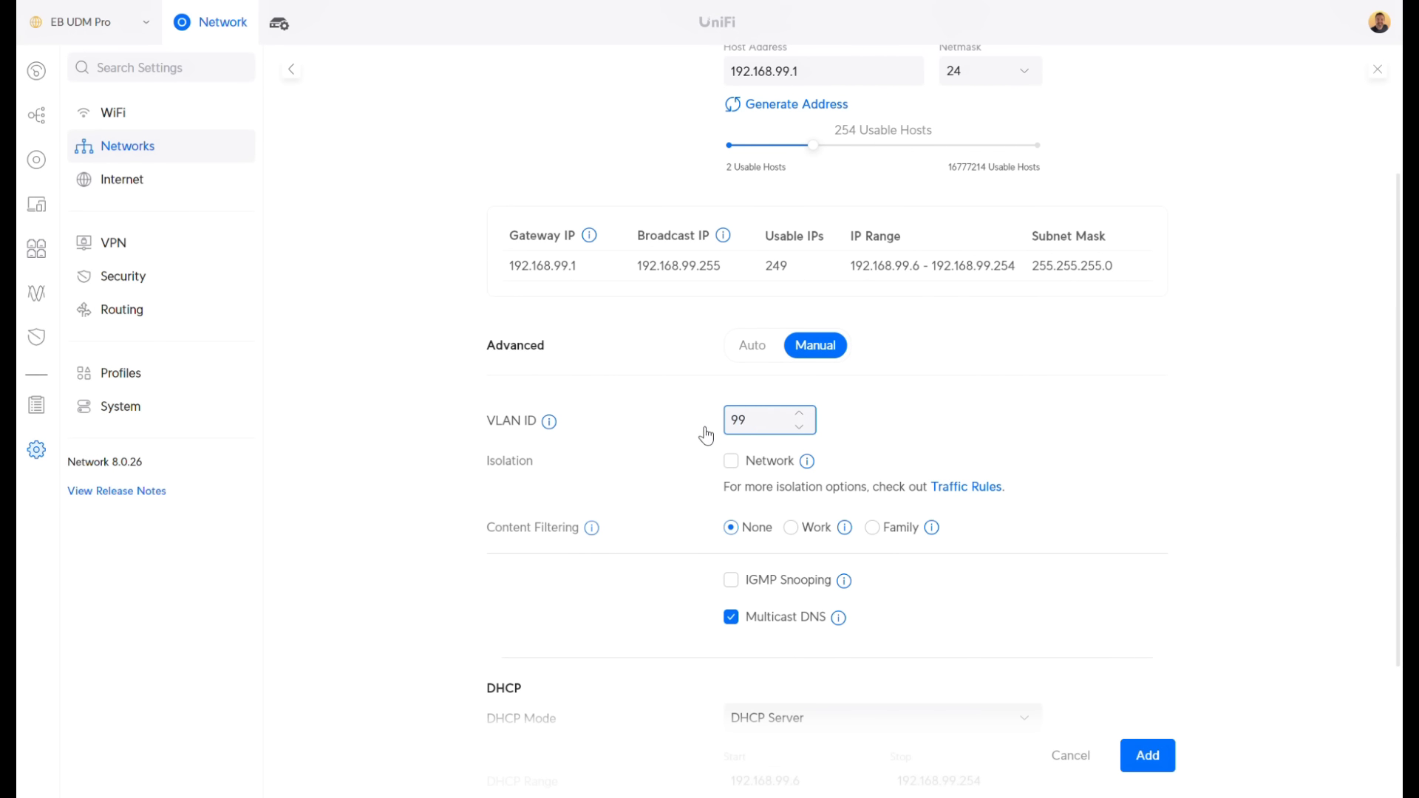
click(731, 461)
click(1148, 755)
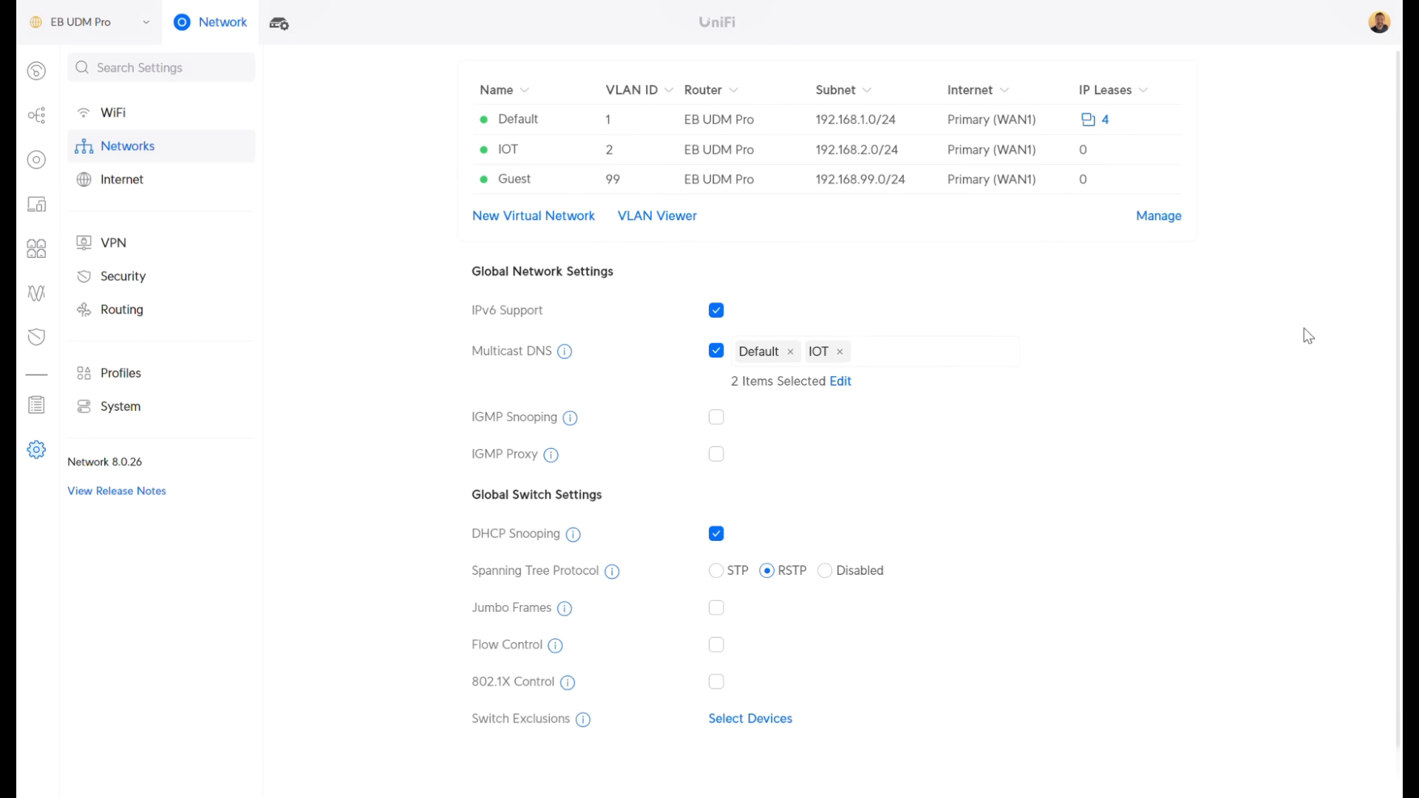
Show the Guest firewall rules and inspect the Drop Packets To Restricted Subnets rule
click(127, 276)
click(1099, 80)
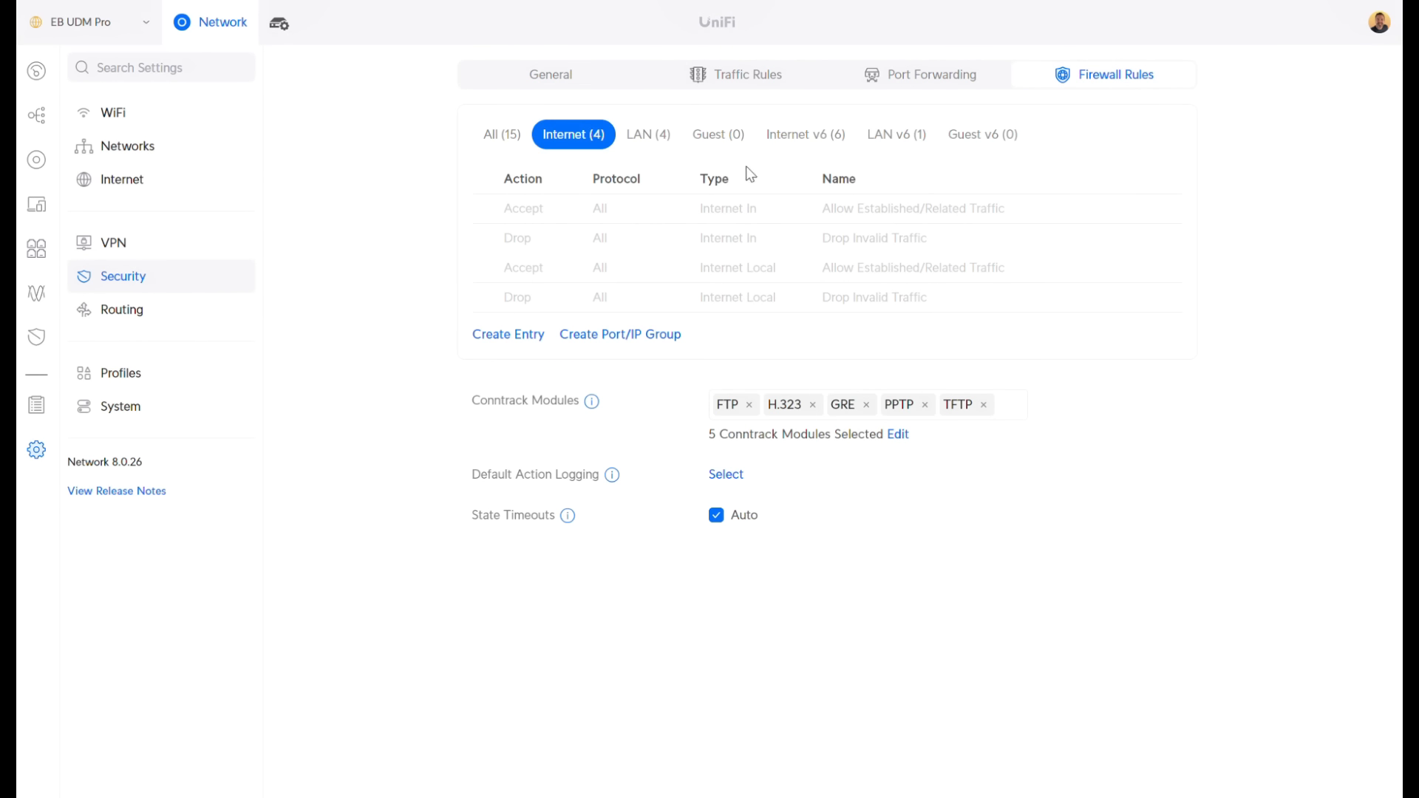
click(715, 137)
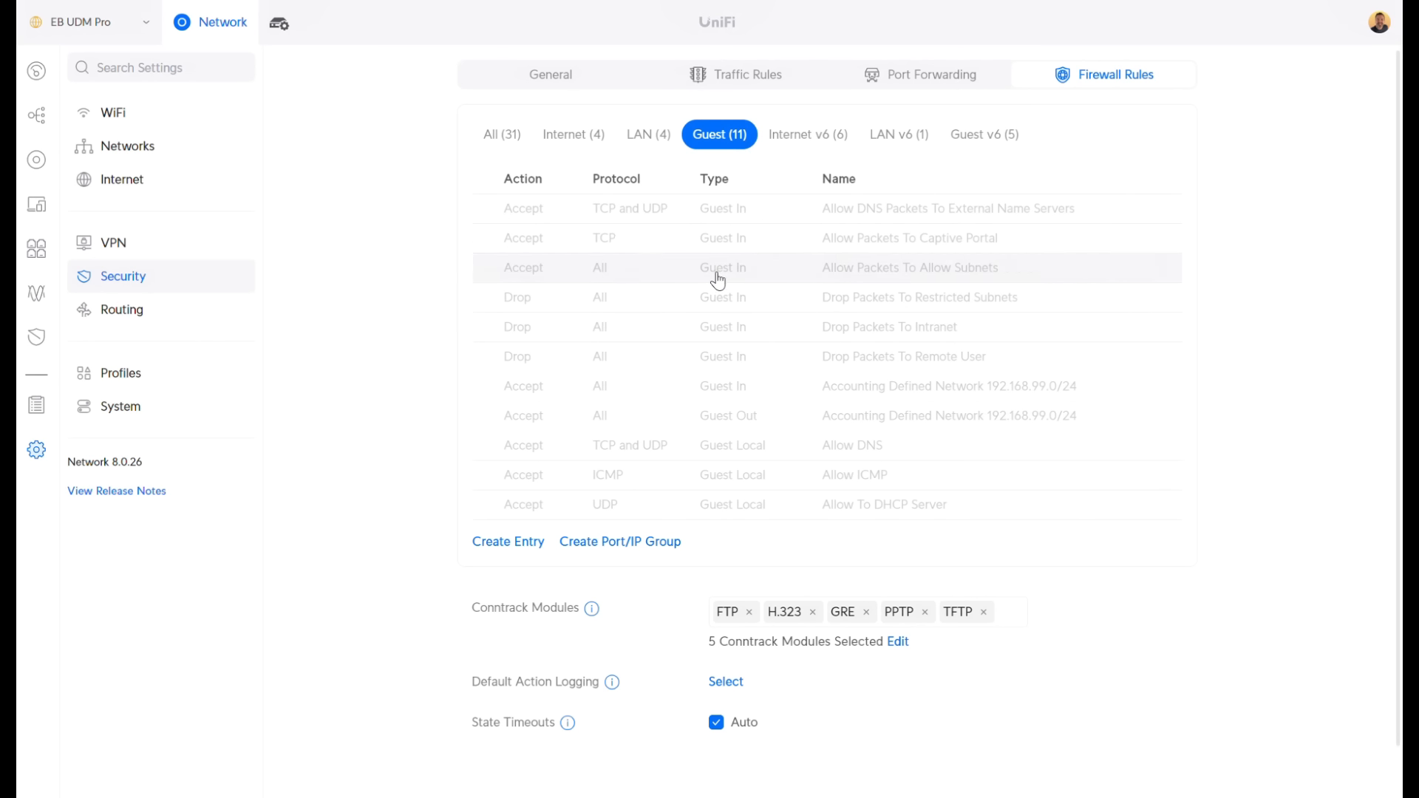
click(891, 297)
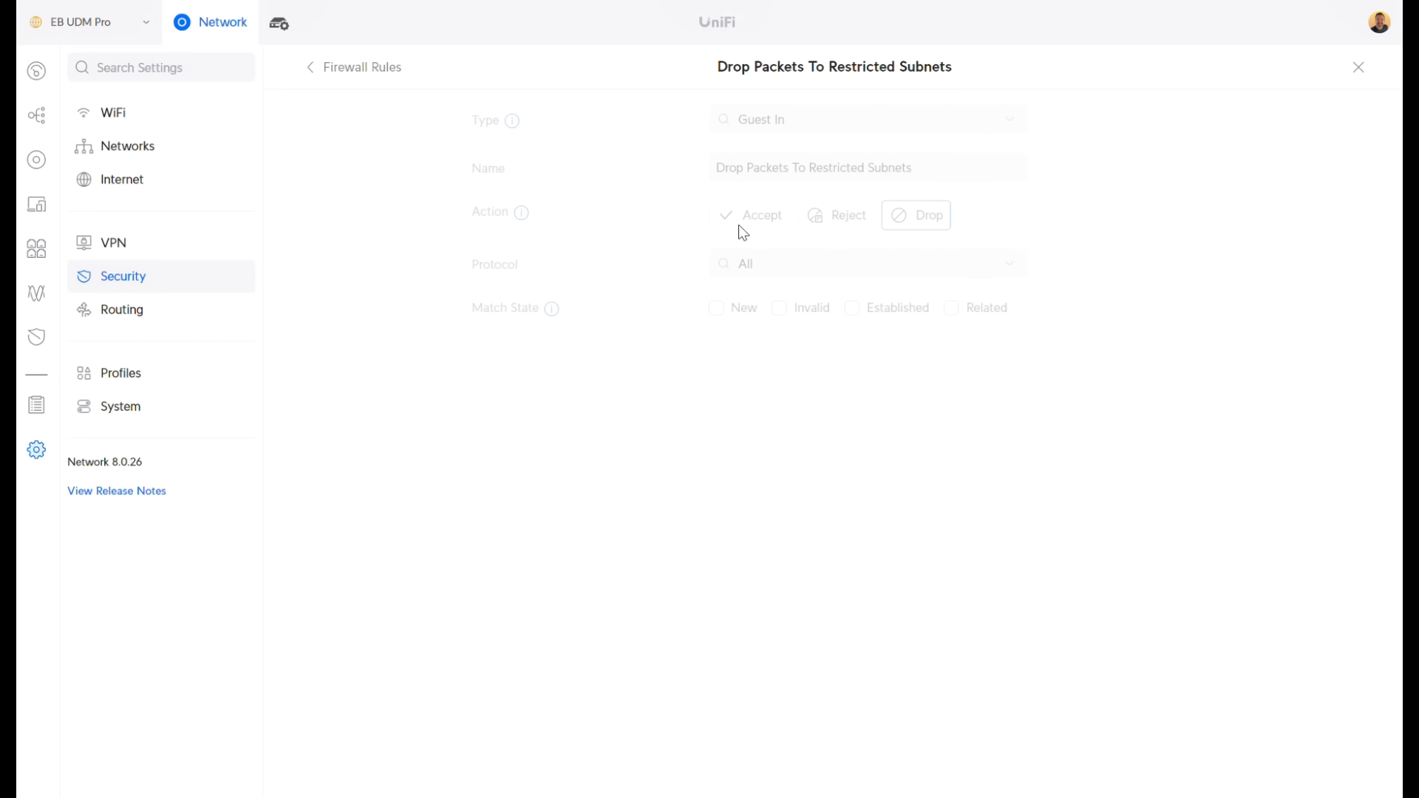
click(351, 68)
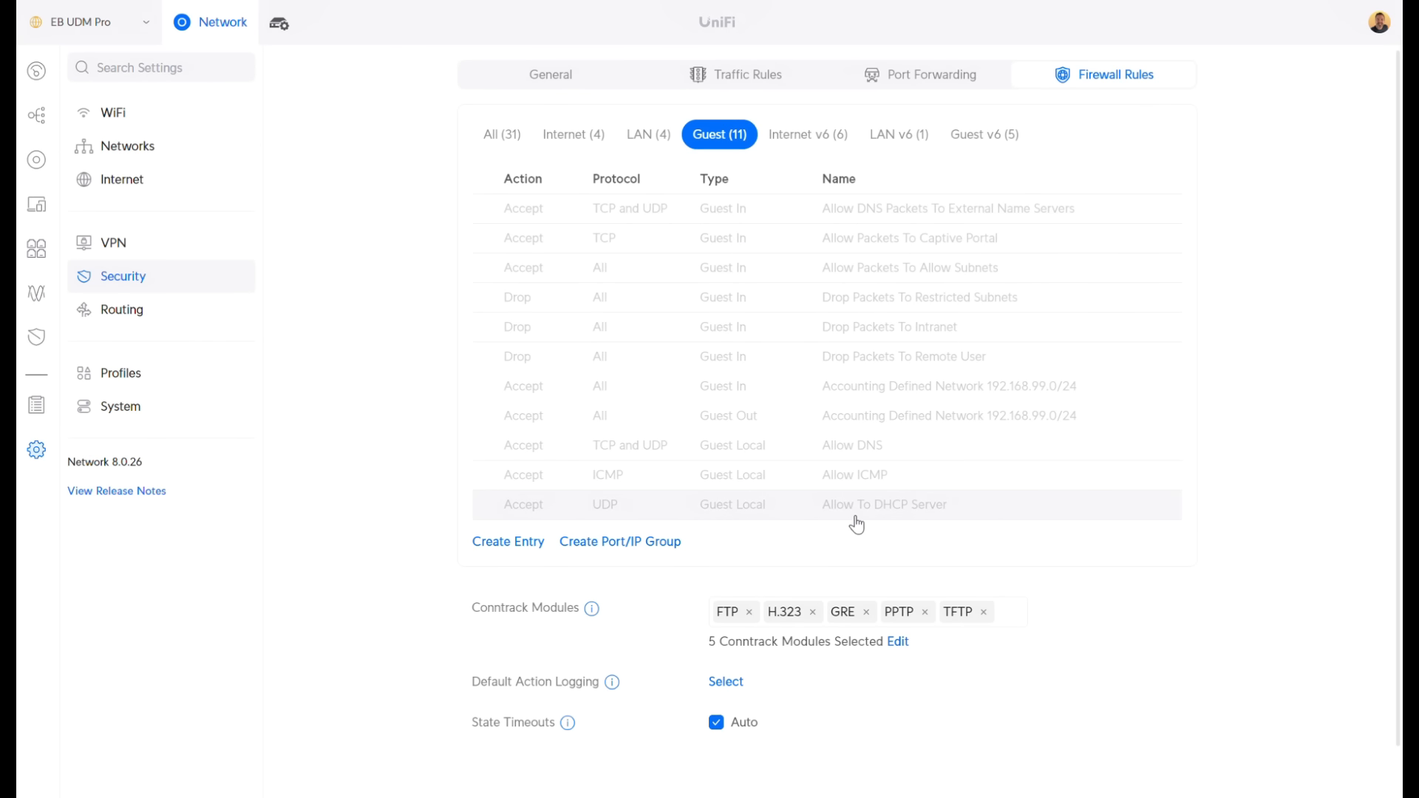
click(657, 140)
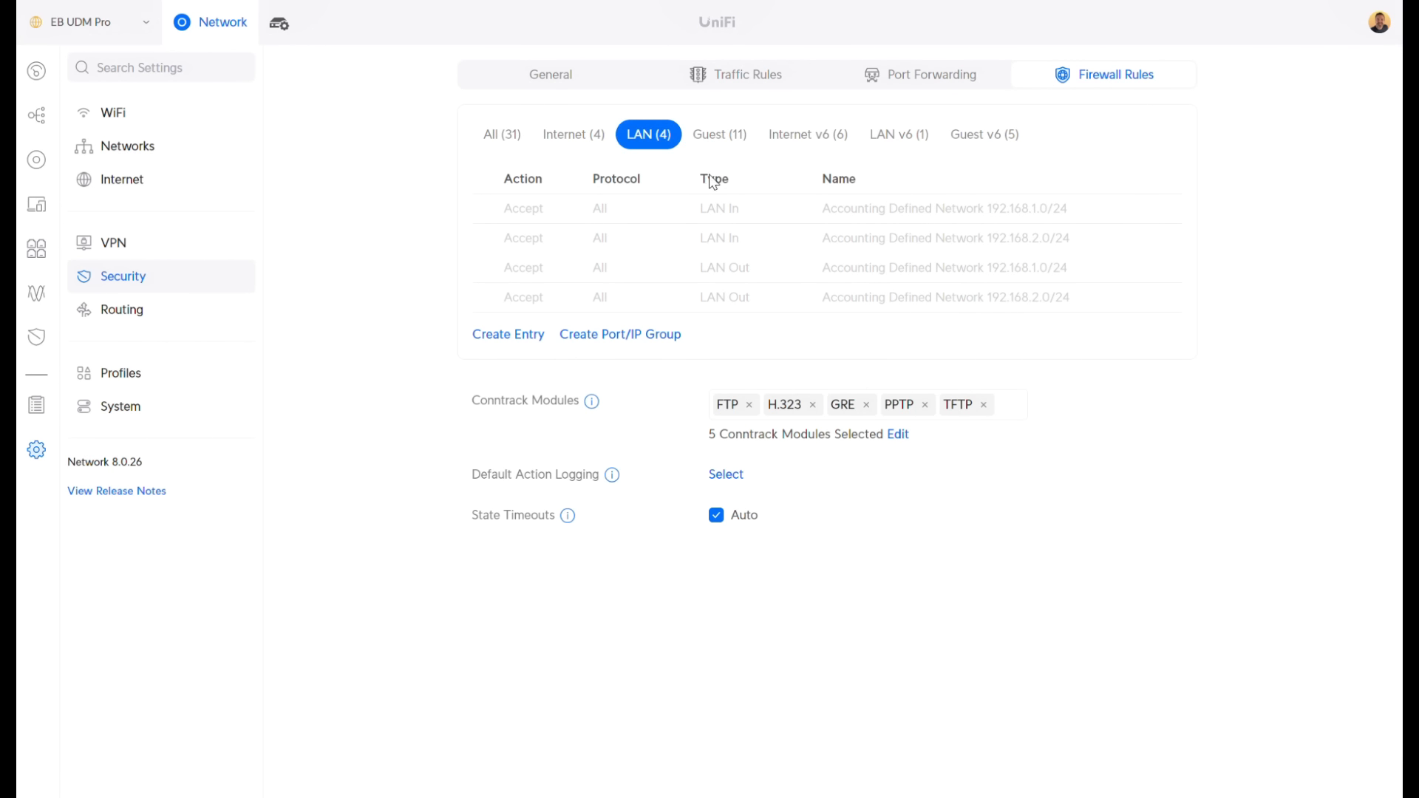
click(721, 134)
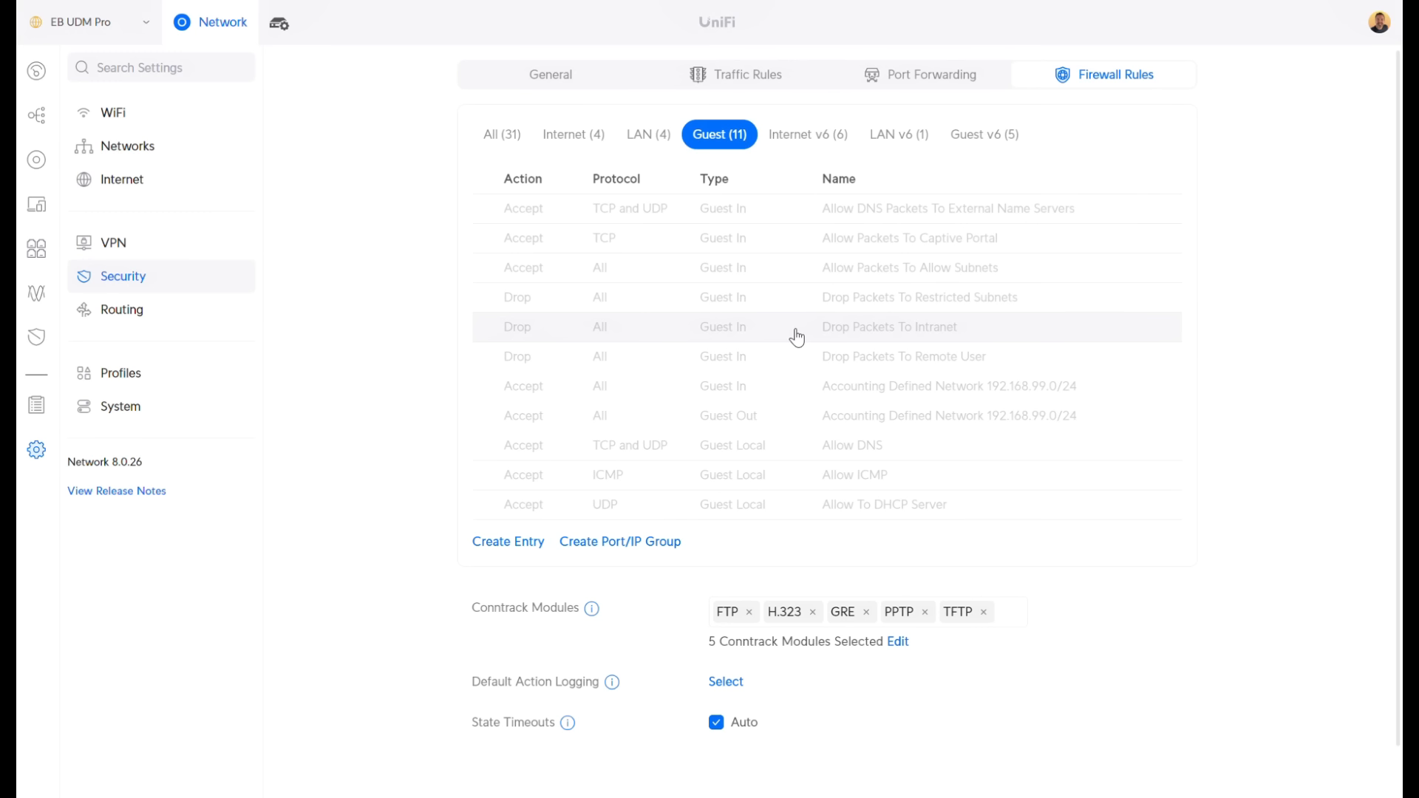
Step through the LAN, All, Internet, Guest, Internet v6, LAN v6 and Guest v6 filters, ending on Guest (11)
click(654, 140)
click(508, 136)
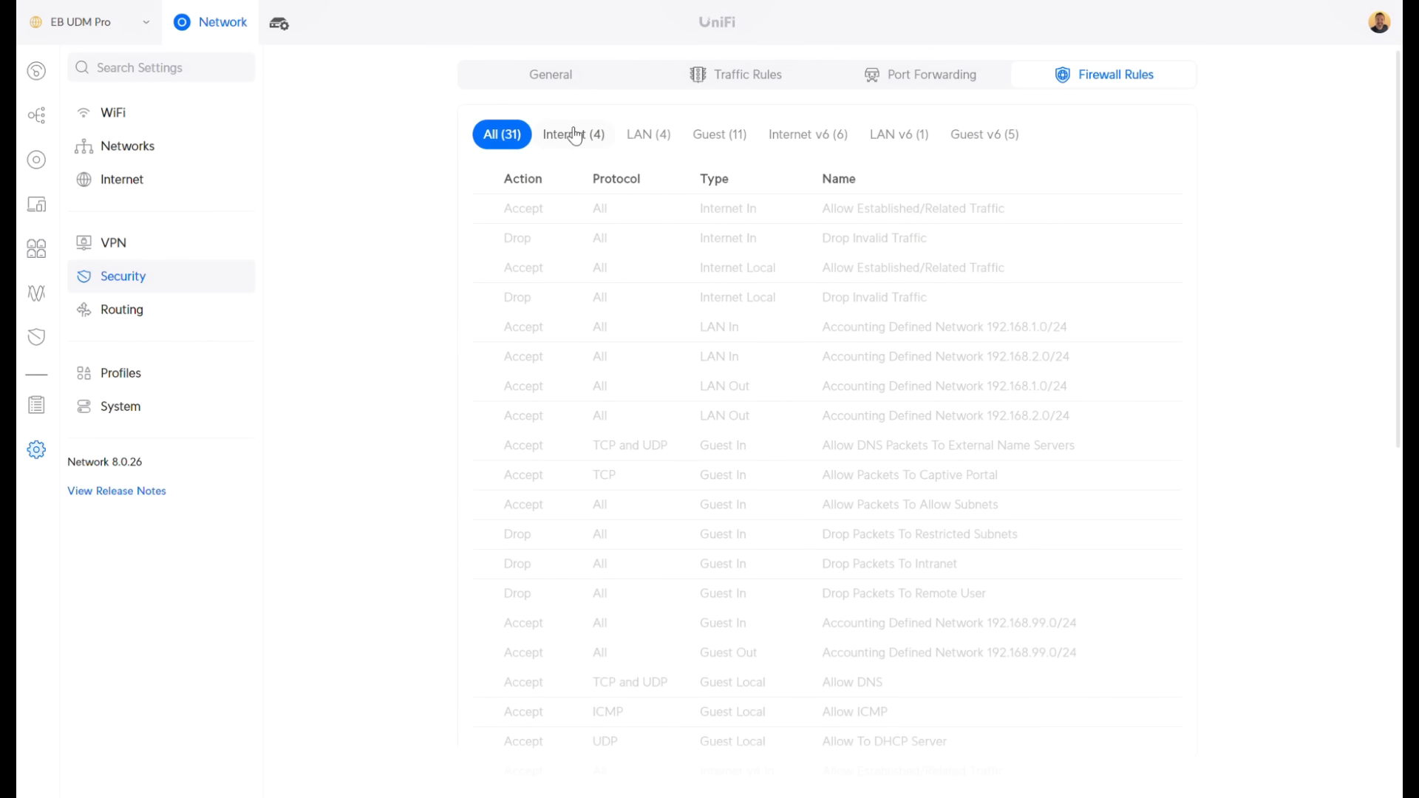
click(575, 136)
click(649, 136)
click(720, 136)
click(808, 136)
click(927, 143)
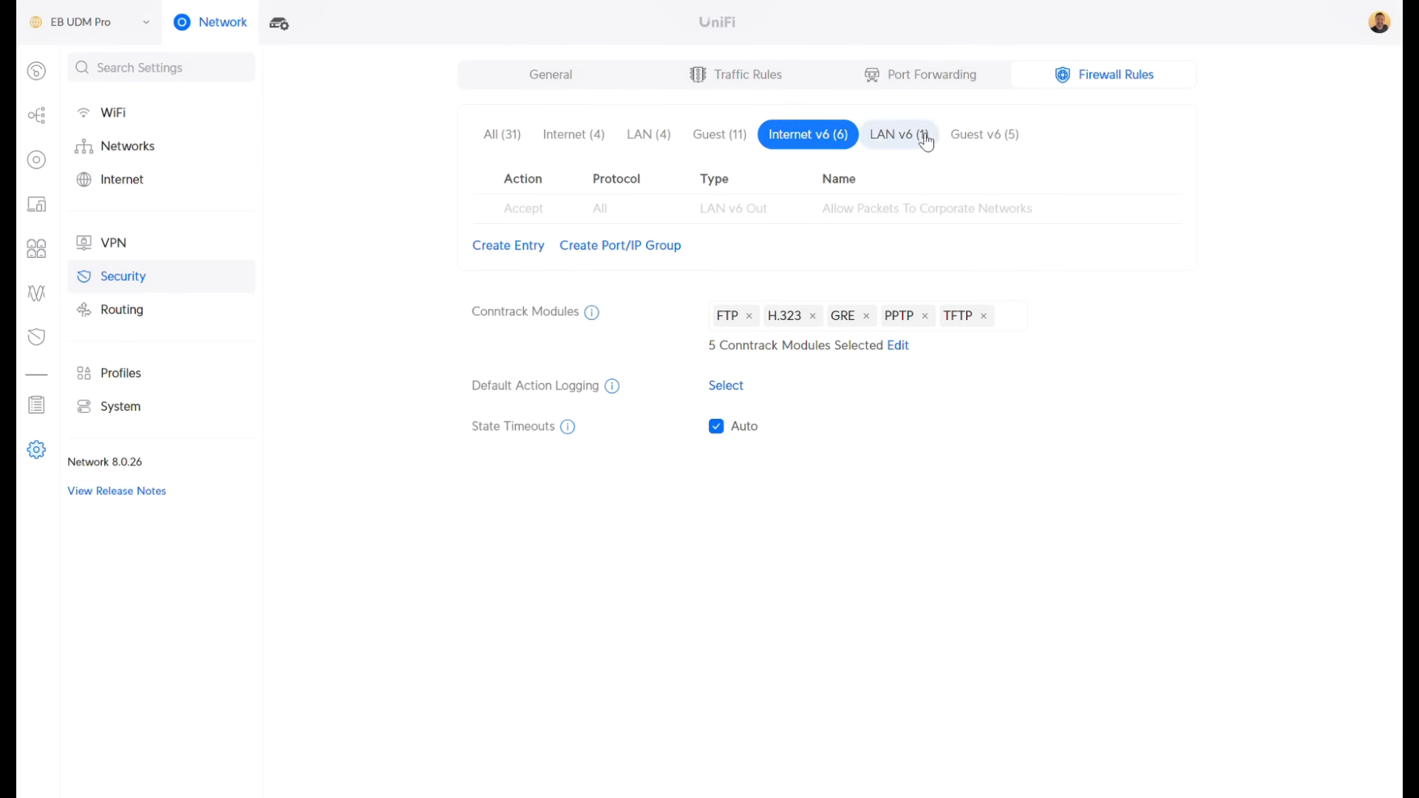
click(984, 136)
click(721, 139)
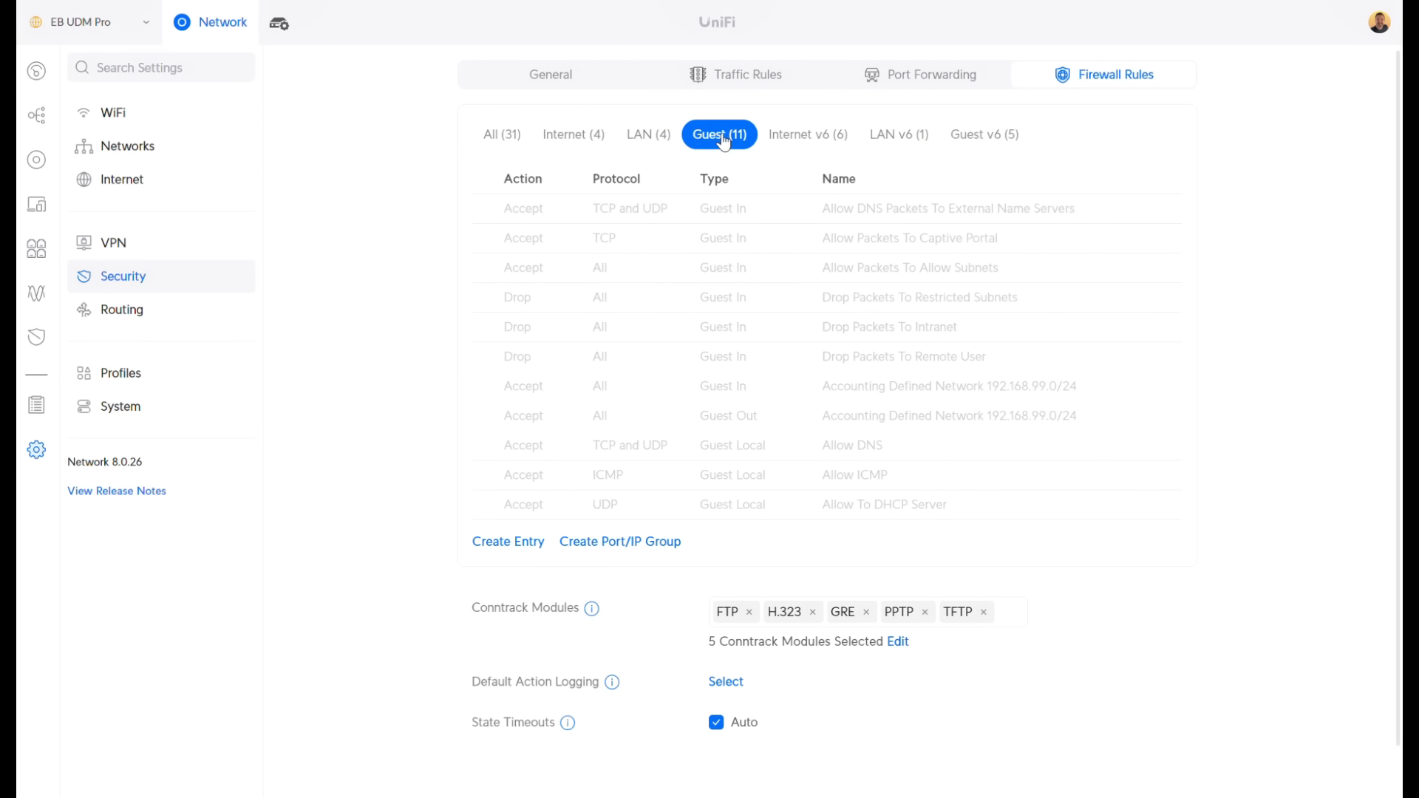
scroll(454, 336, down, 1)
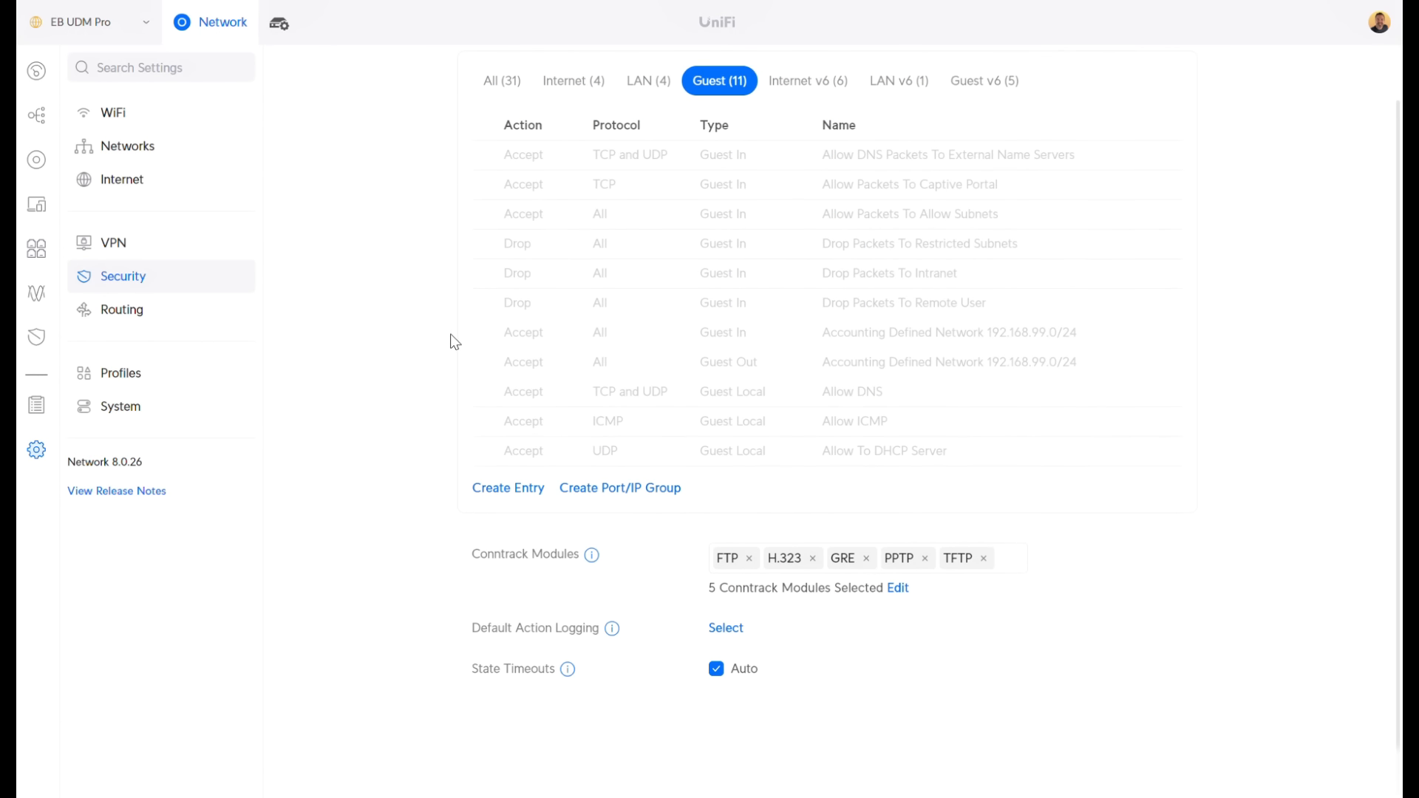
scroll(445, 341, up, 1)
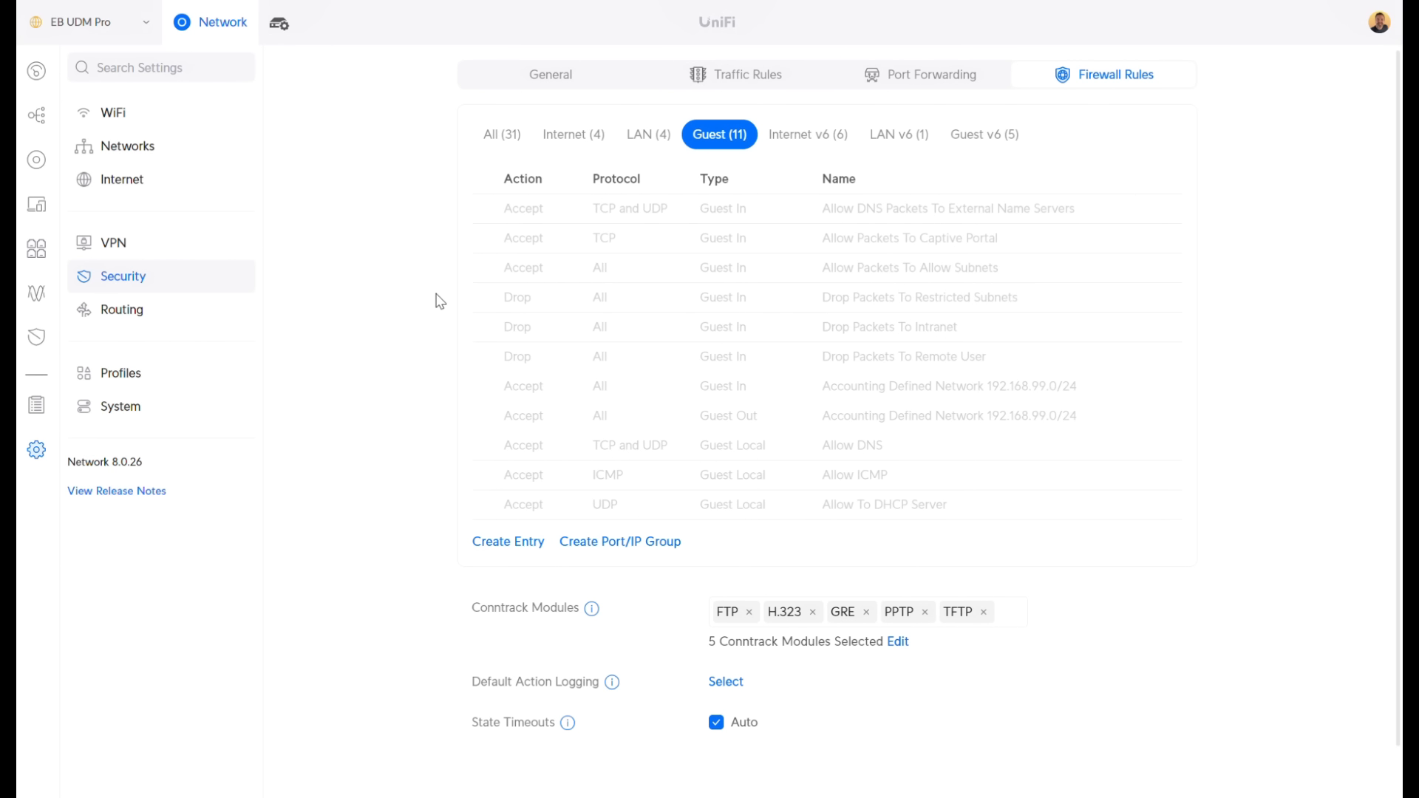
Check the network VLANs, then name a new WiFi network 'My New WiFi' with Manual advanced options
click(111, 115)
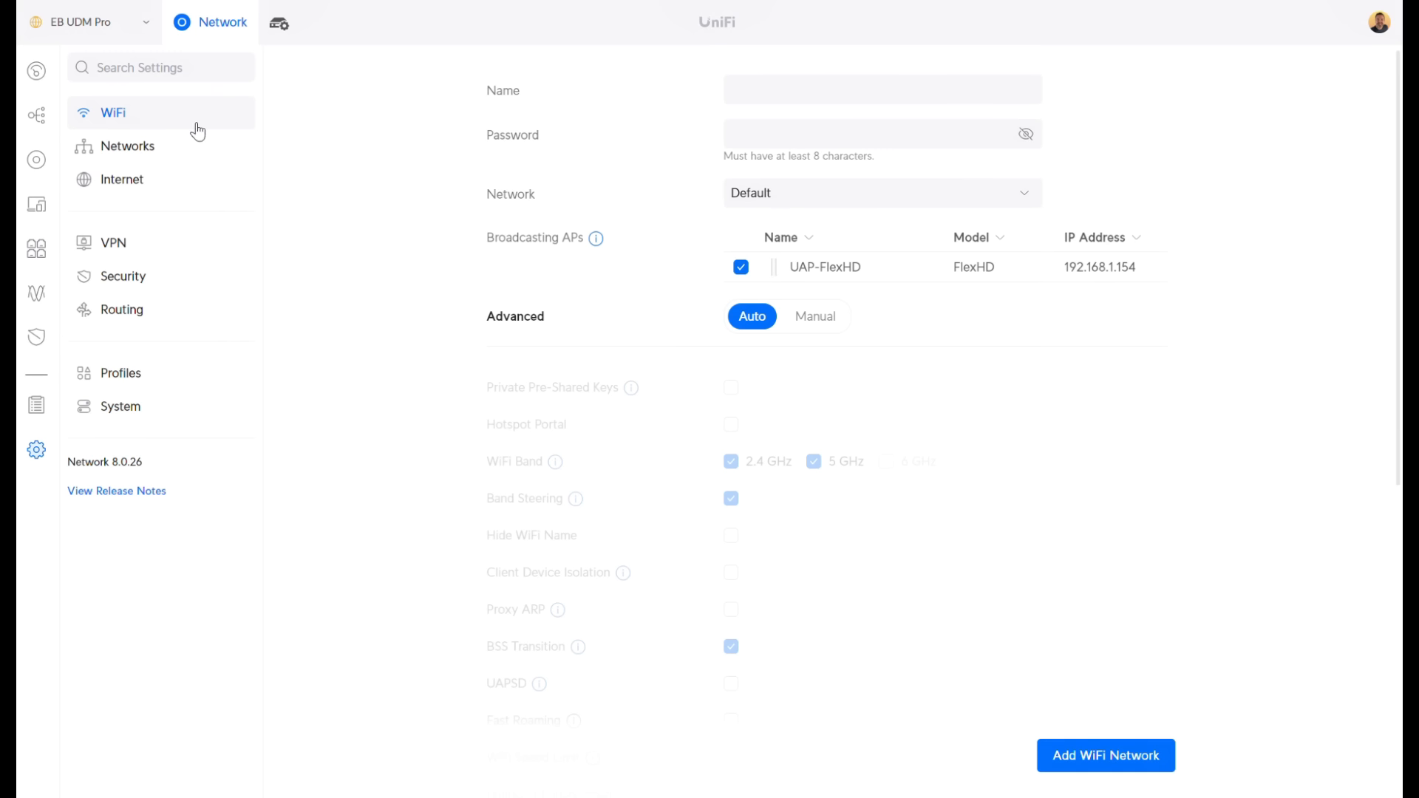
click(129, 157)
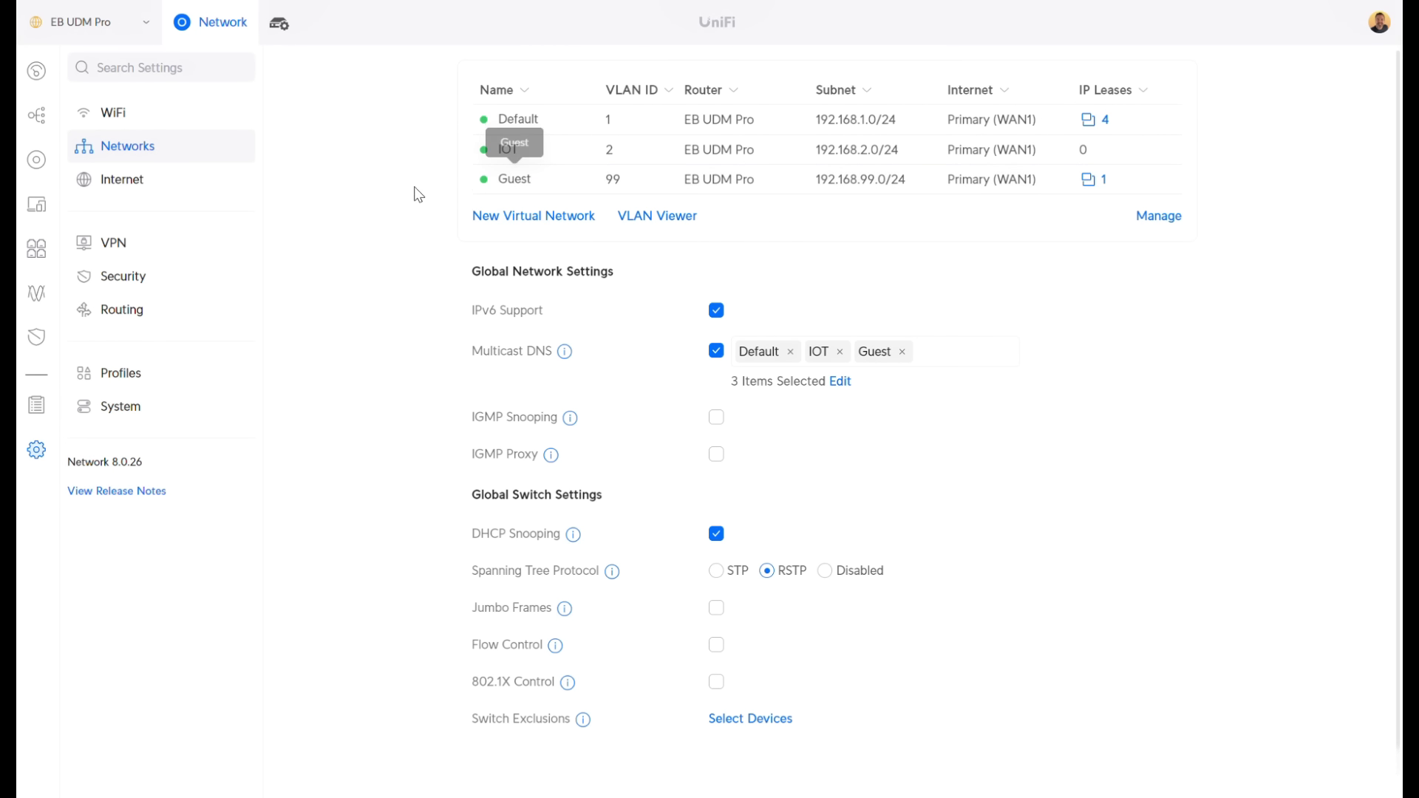
click(117, 114)
click(717, 100)
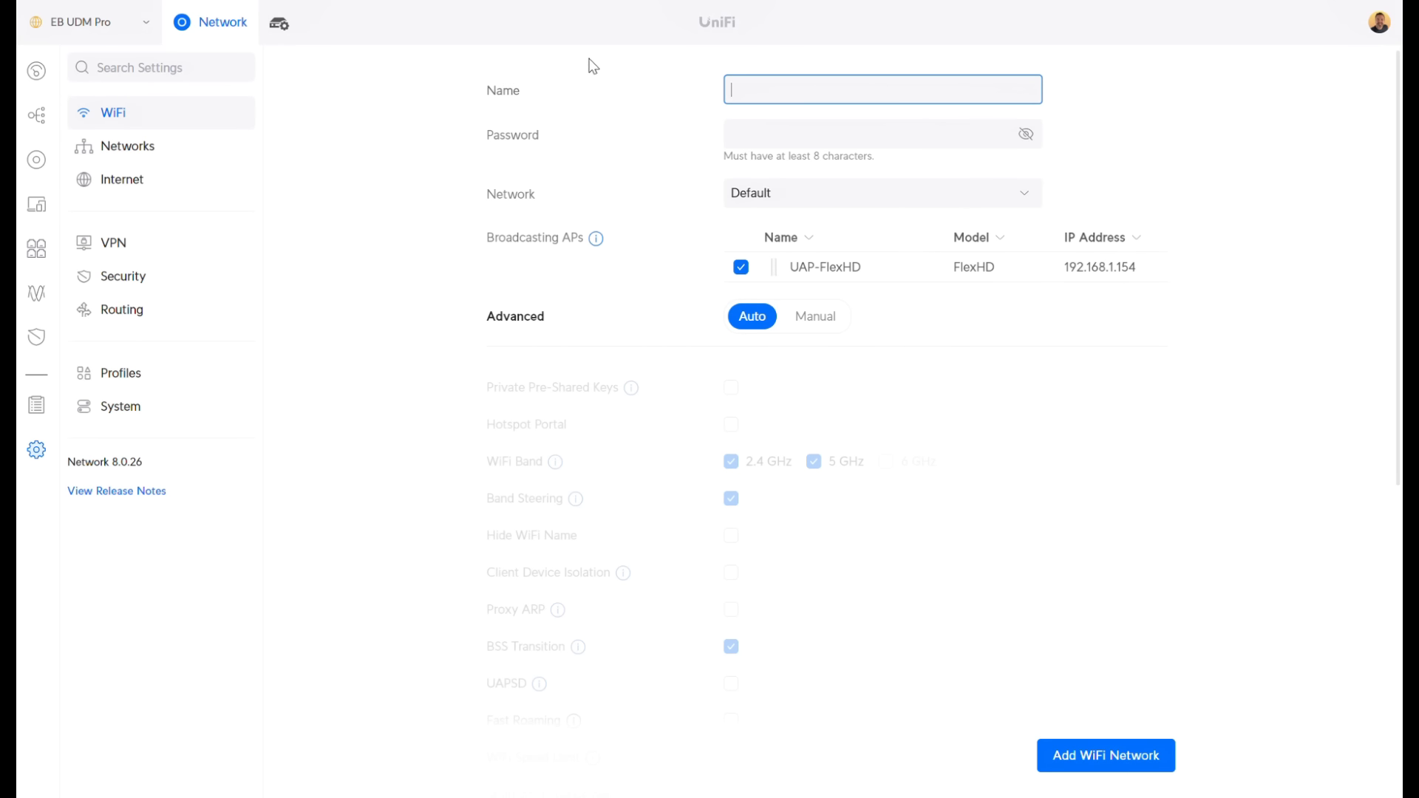
text(My New WiFi)
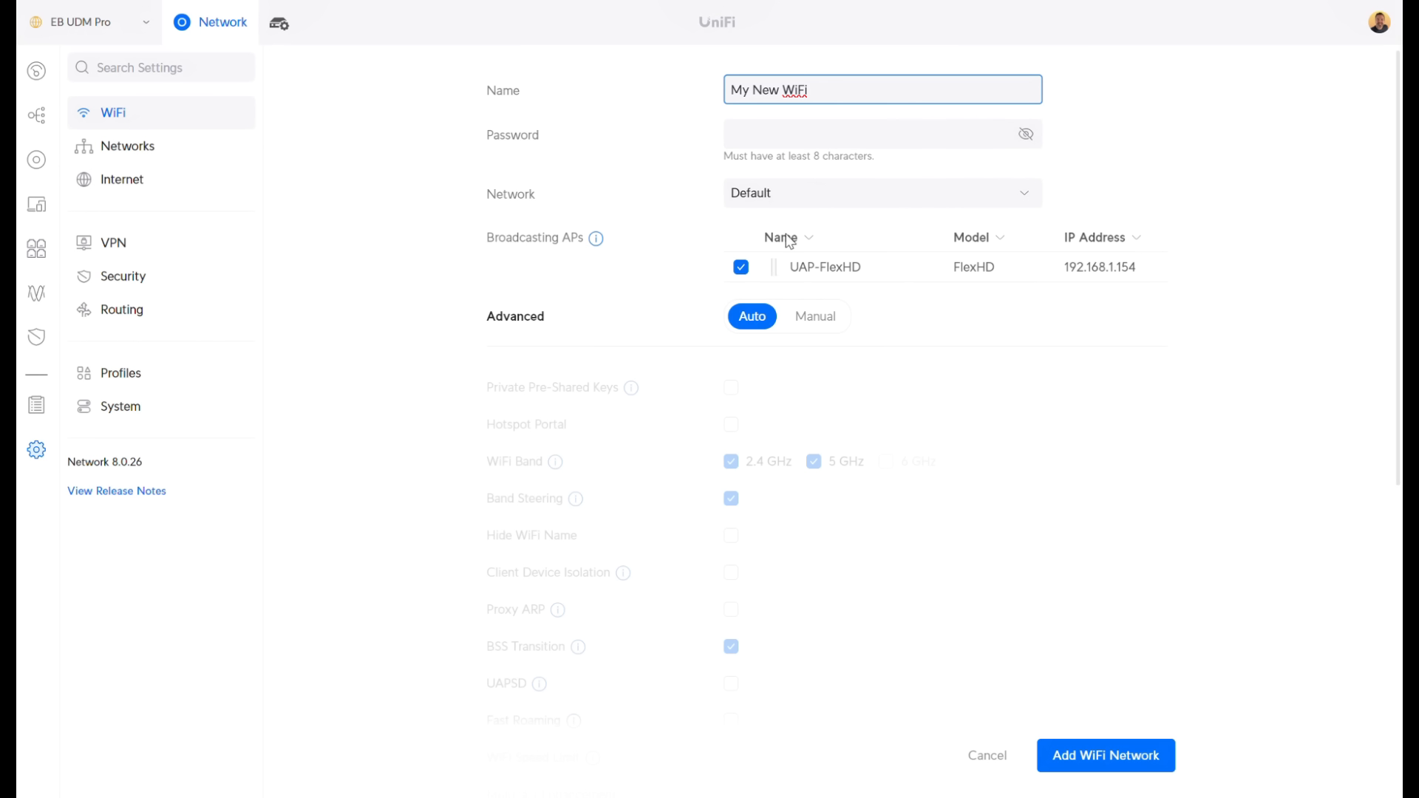
click(820, 318)
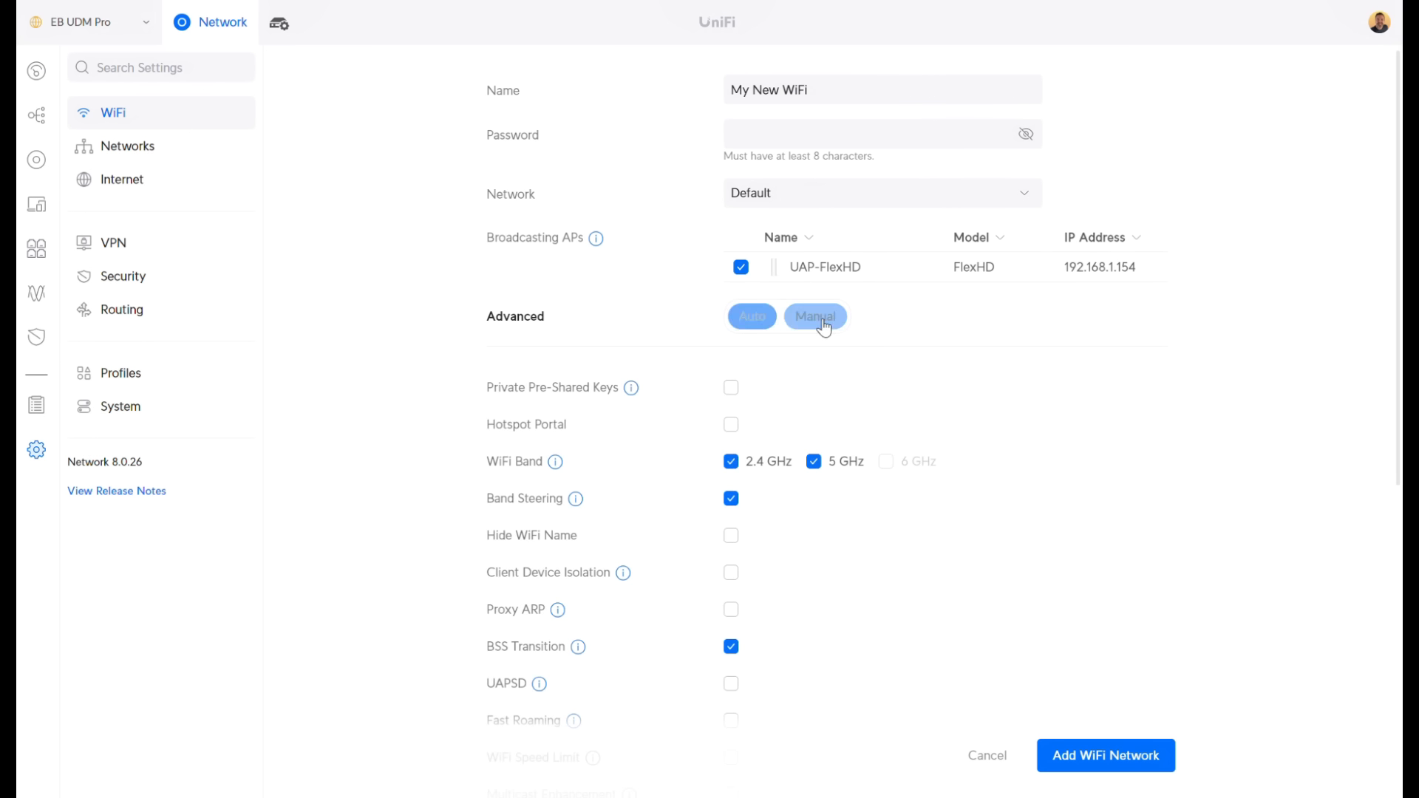
Turn on Private Pre-Shared Keys and add a password key for the Default network
click(732, 390)
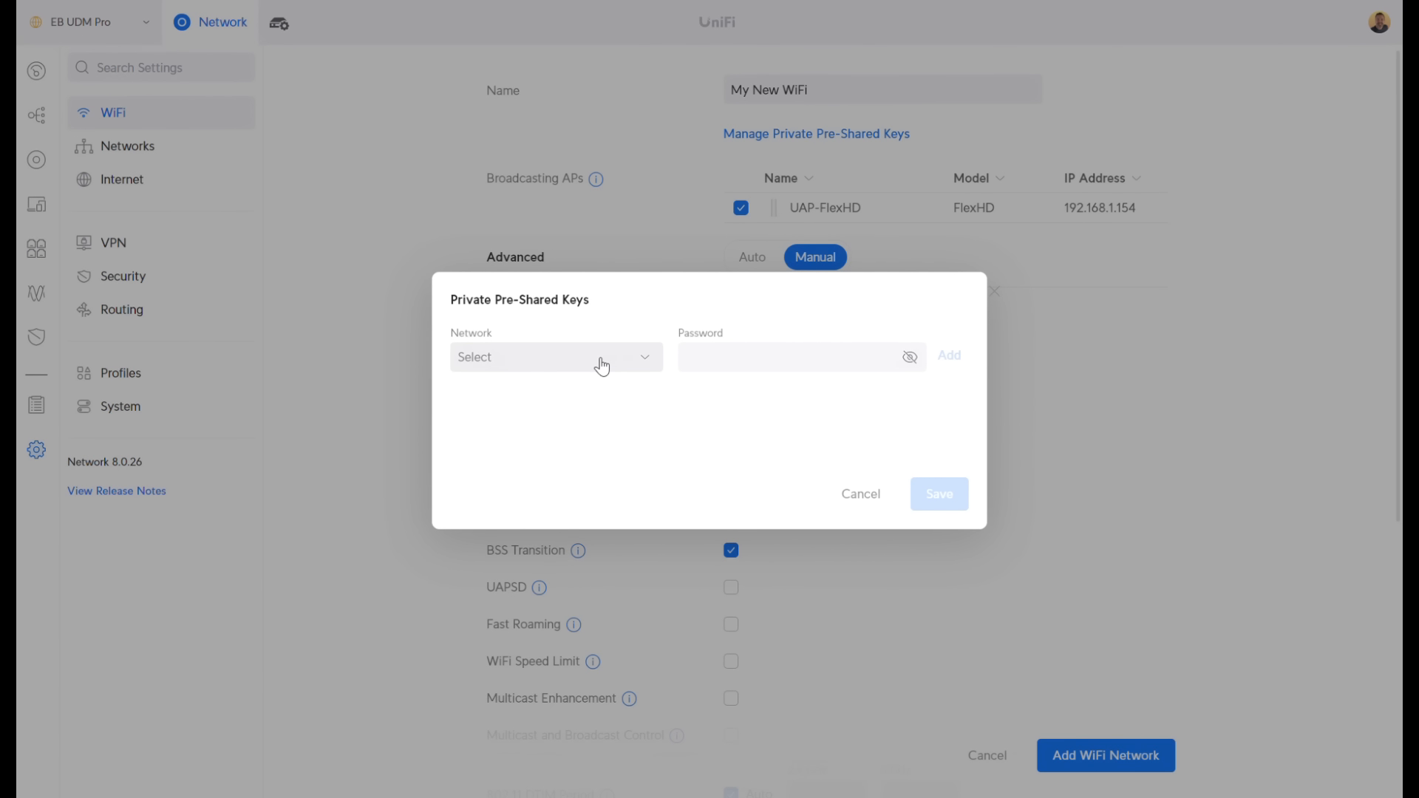
click(602, 368)
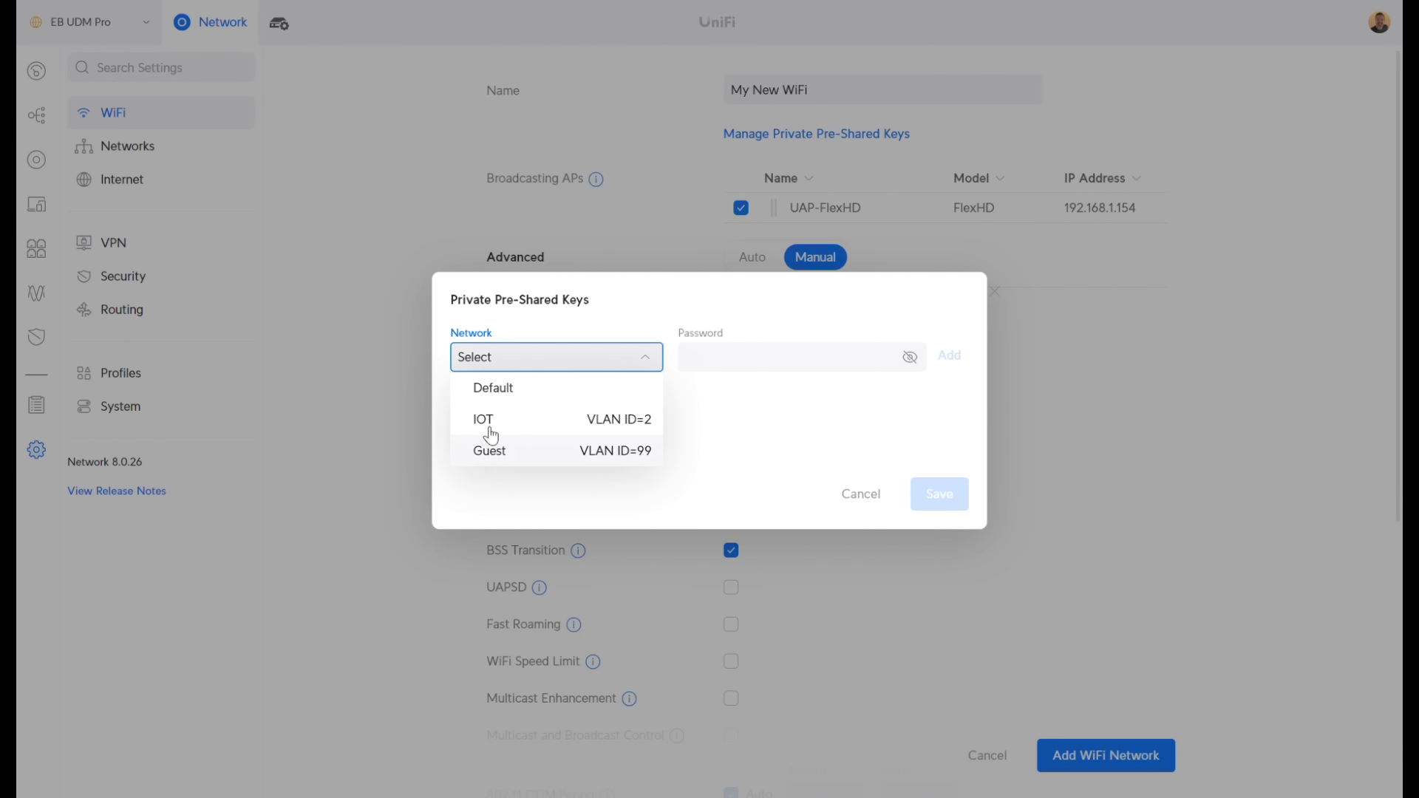
click(497, 392)
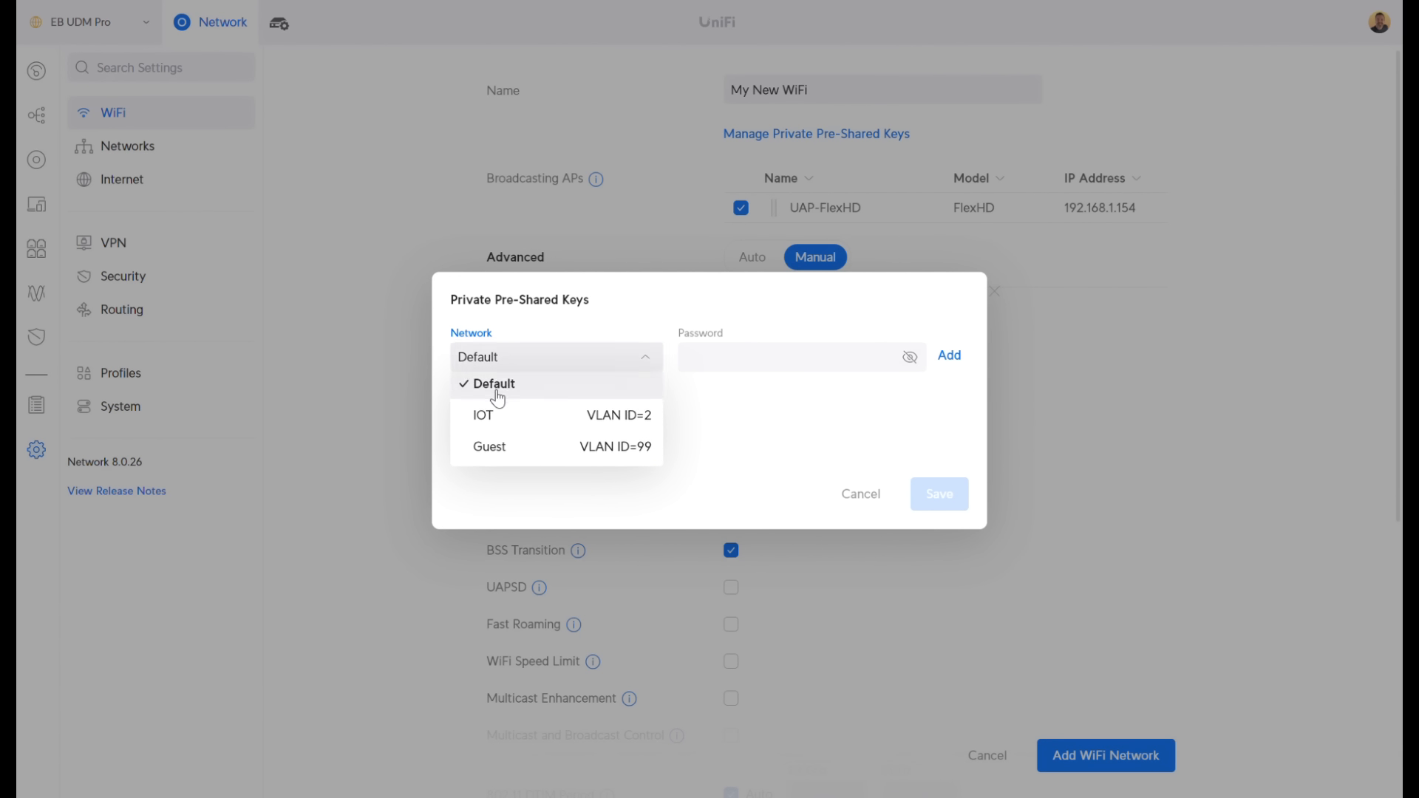
click(700, 359)
text(•)
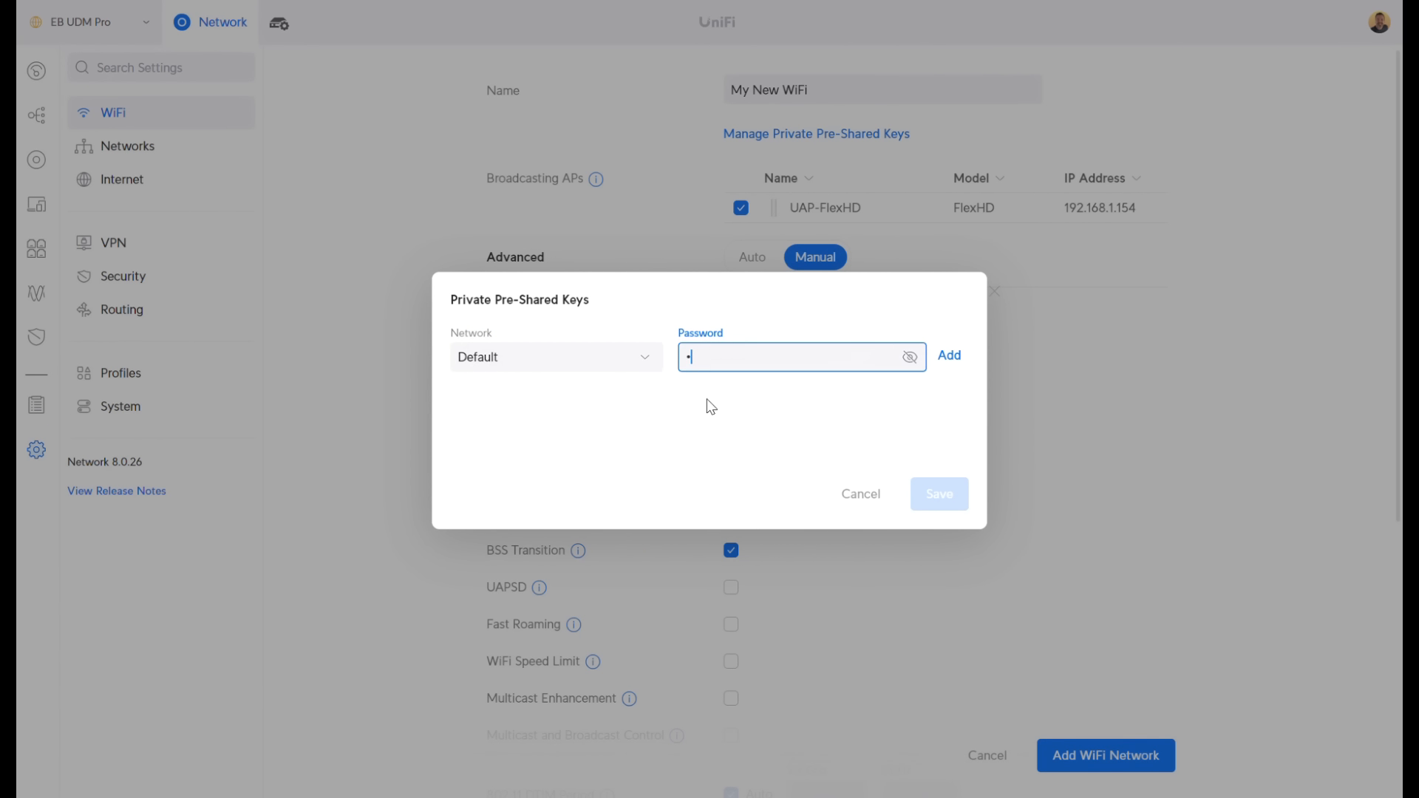
text(•••••••)
click(910, 359)
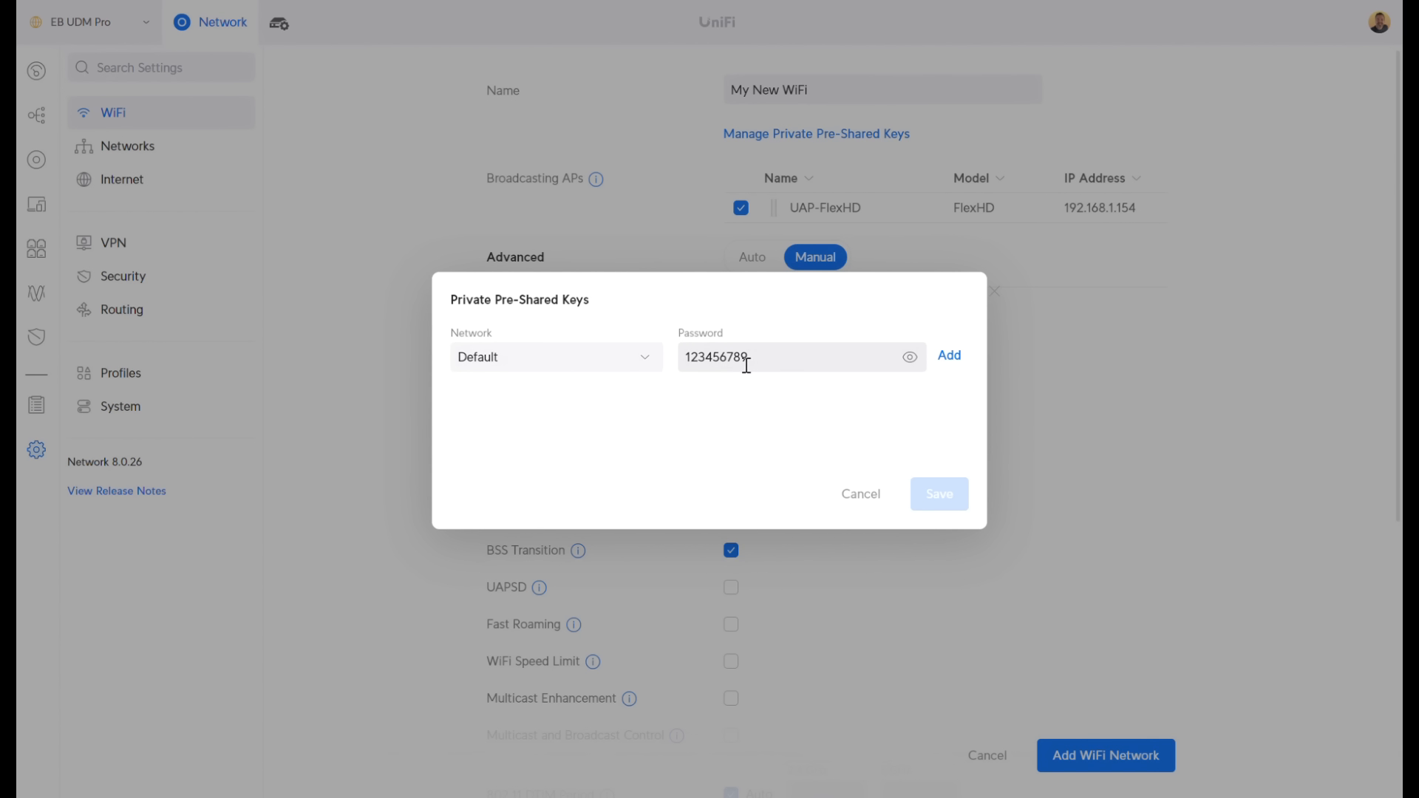
click(950, 356)
Add a private key with its password for the IOT network
click(507, 361)
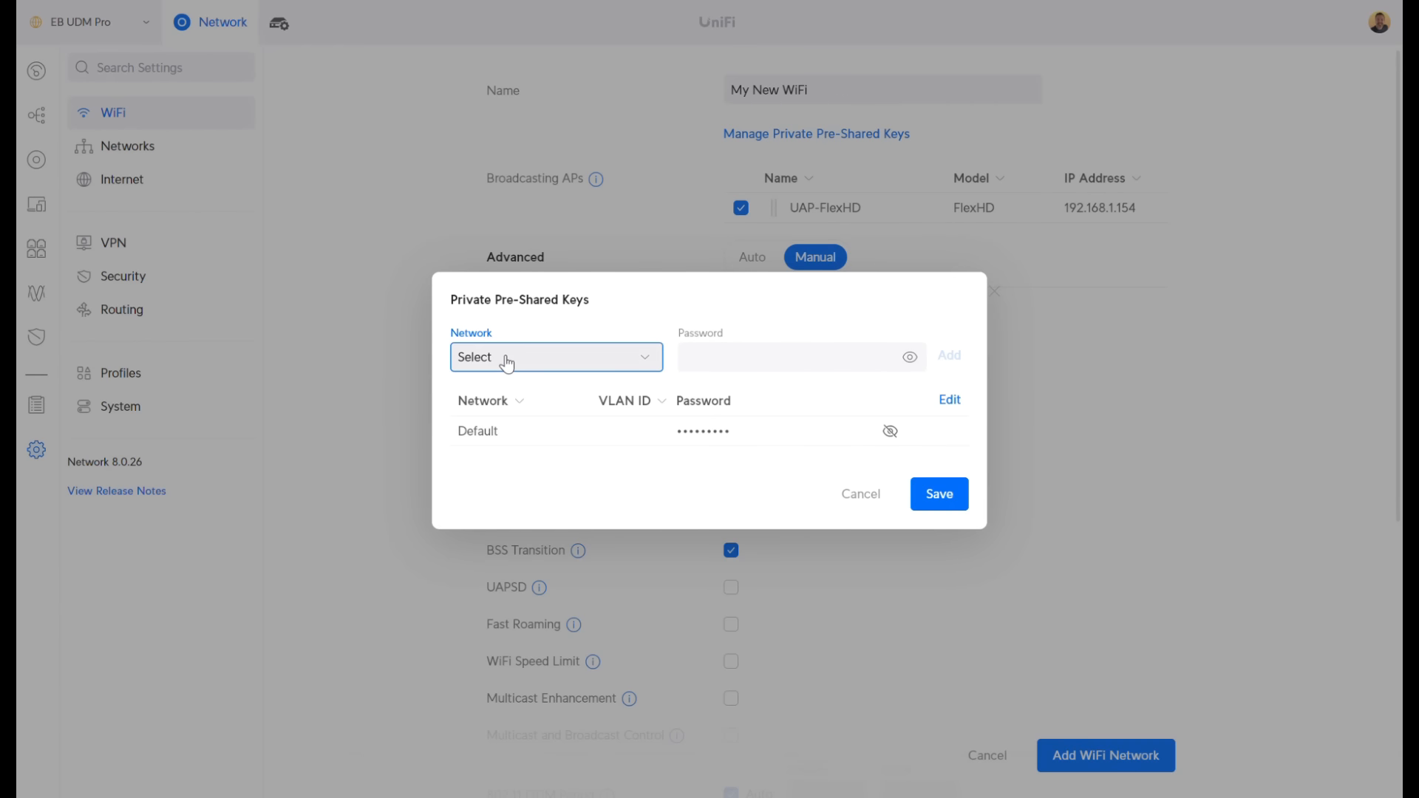
click(500, 422)
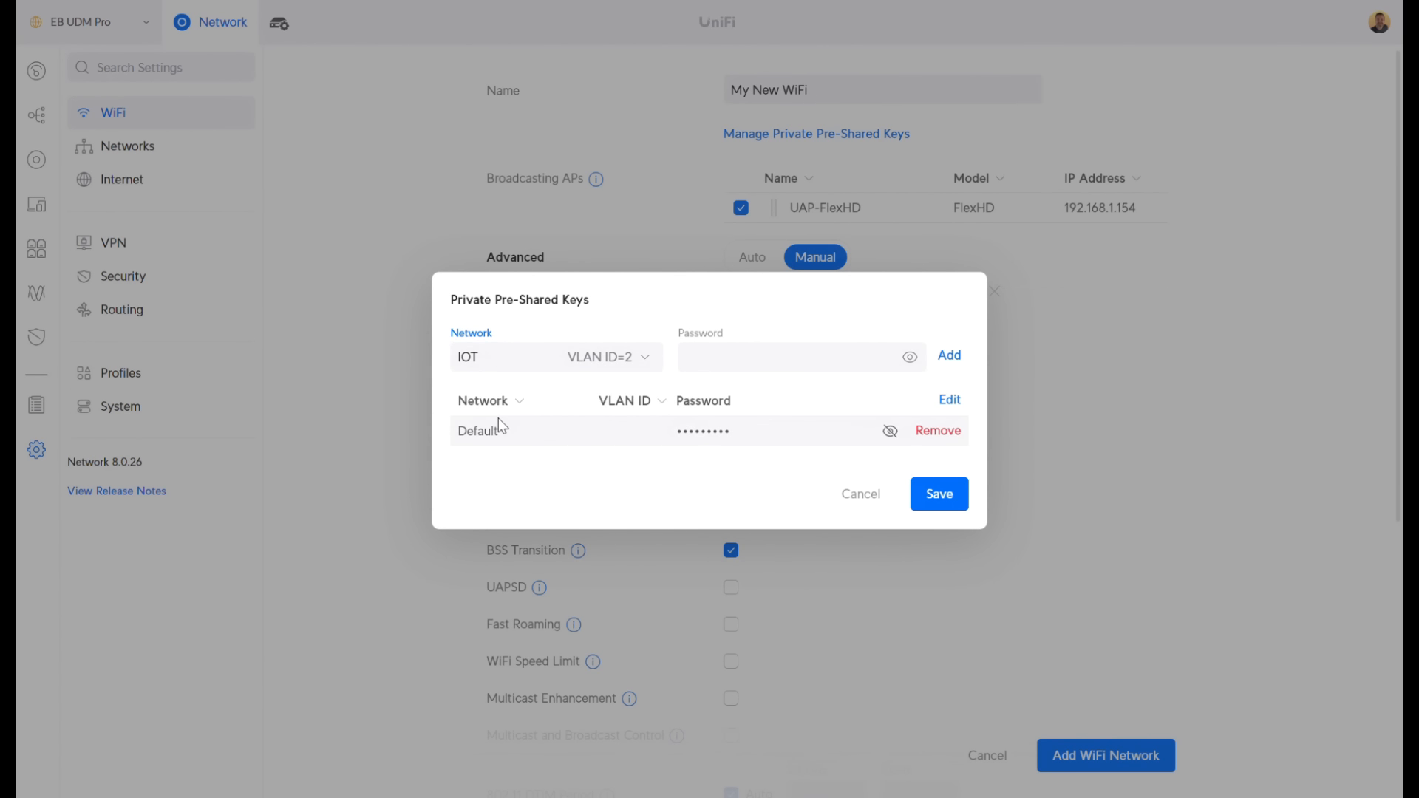
click(716, 358)
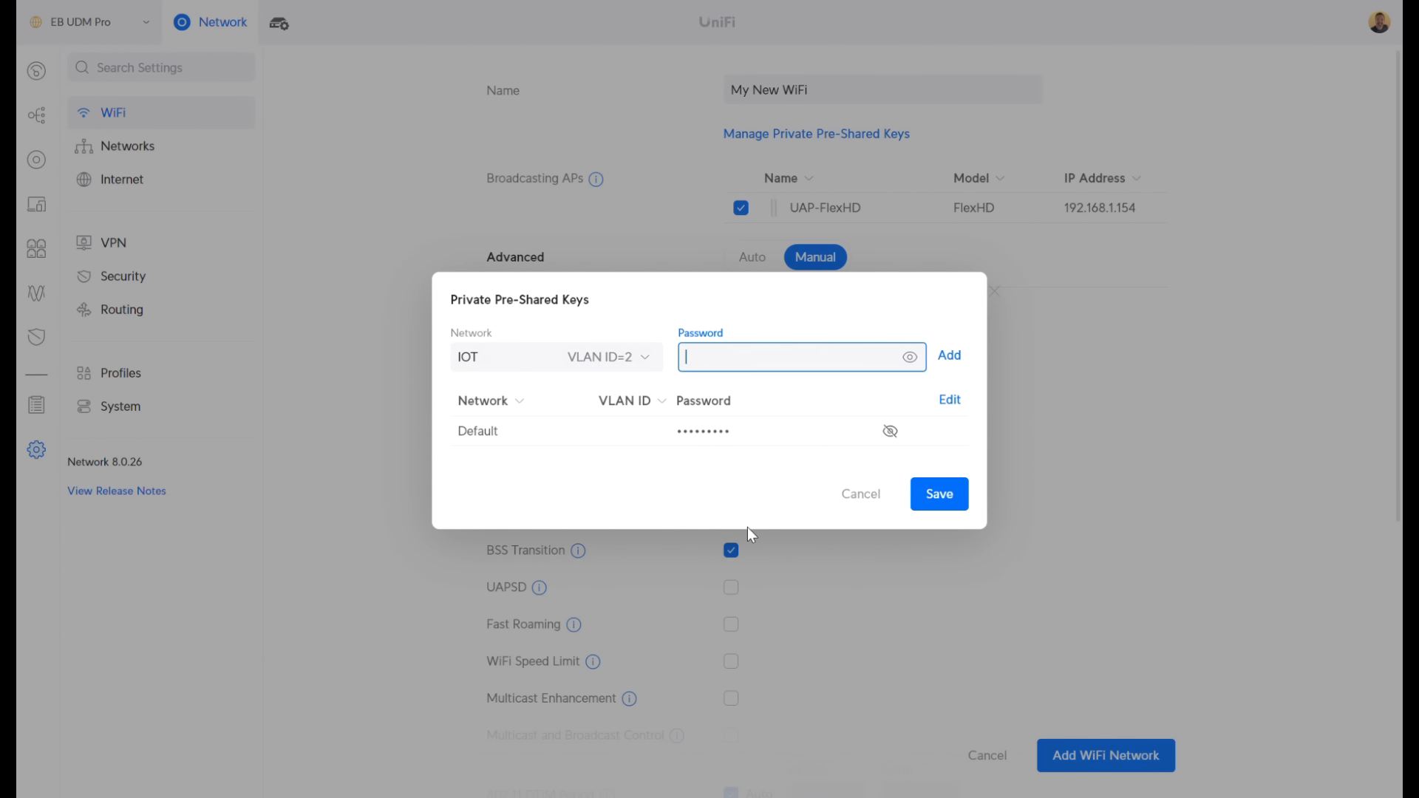
text(IOT12345)
click(950, 357)
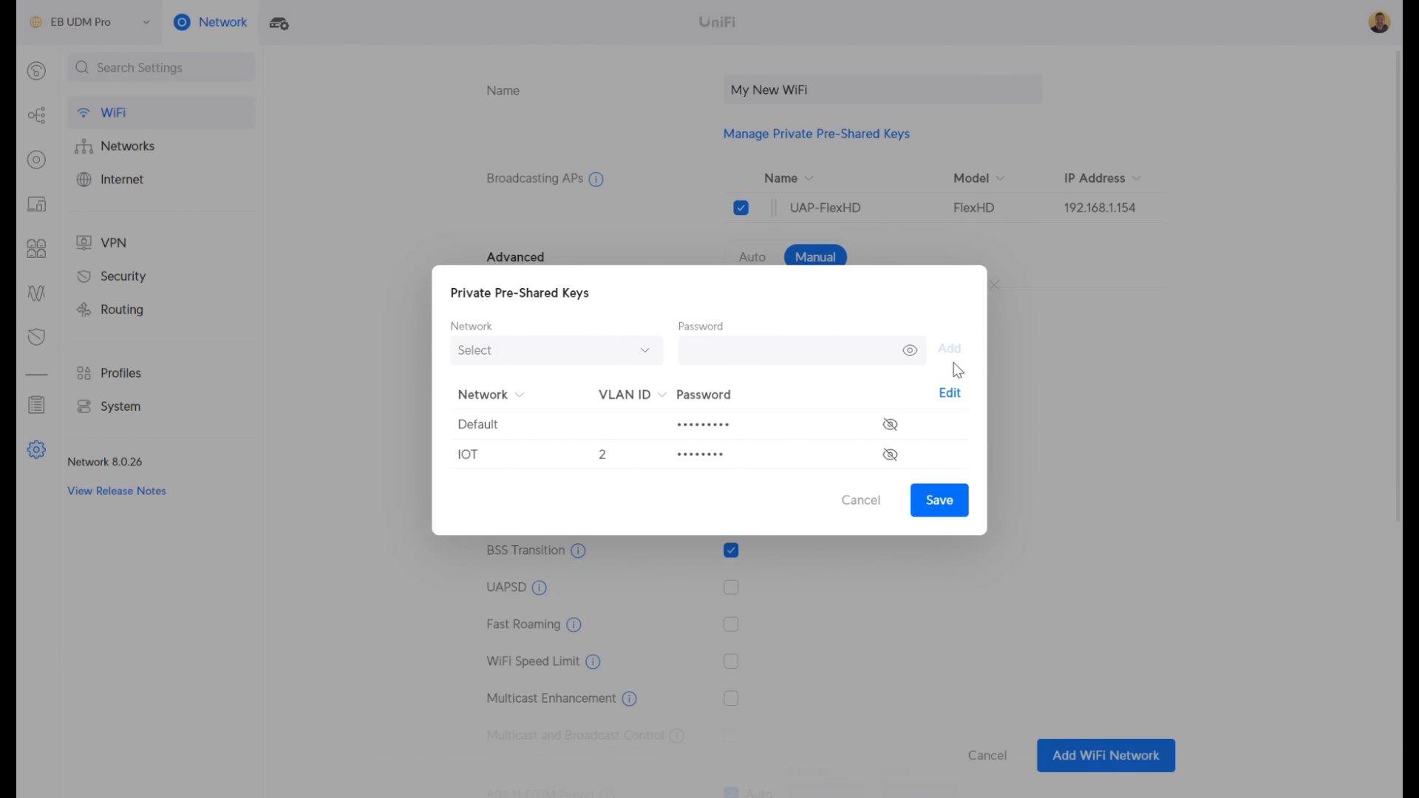
click(891, 454)
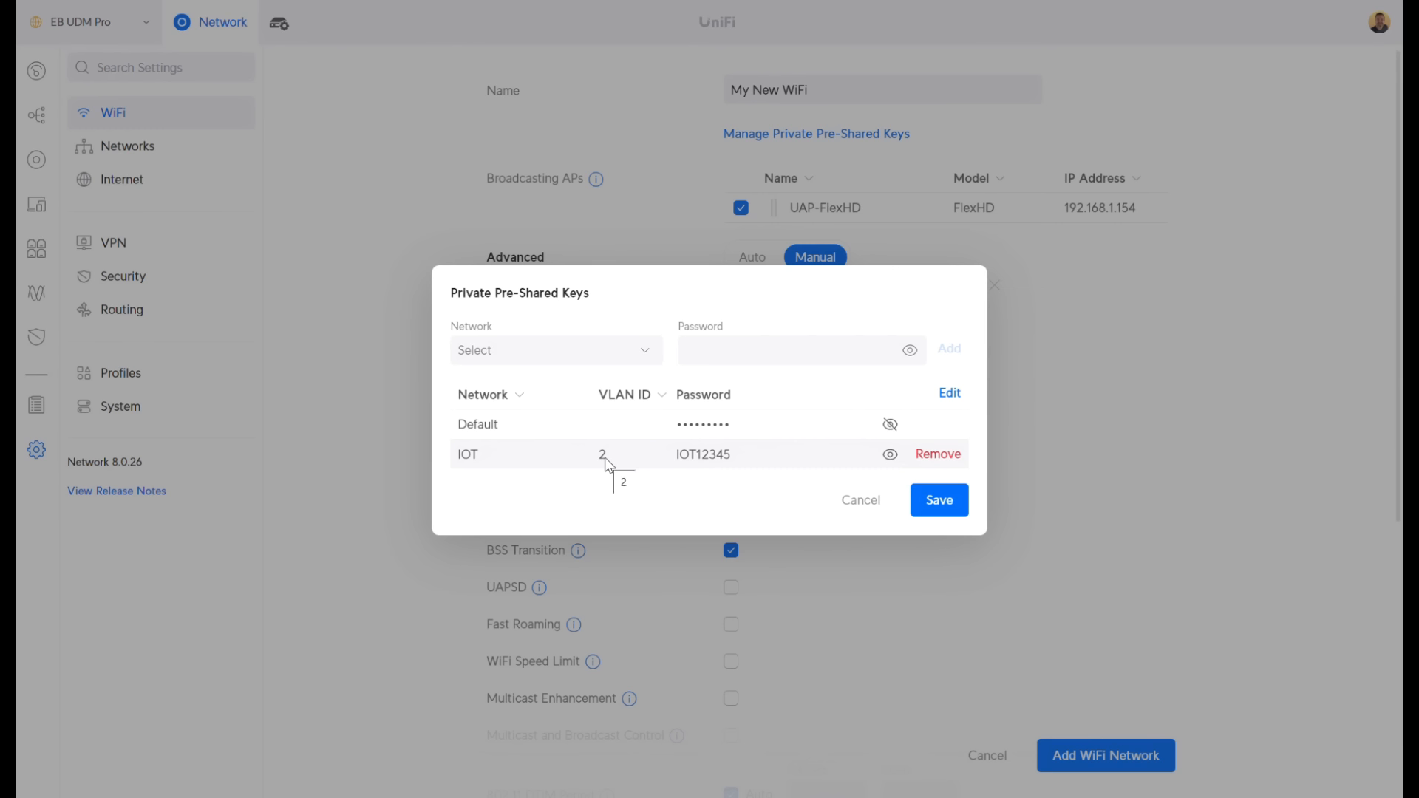
Add a private key with its password for the Guest network
click(553, 355)
click(505, 442)
click(722, 355)
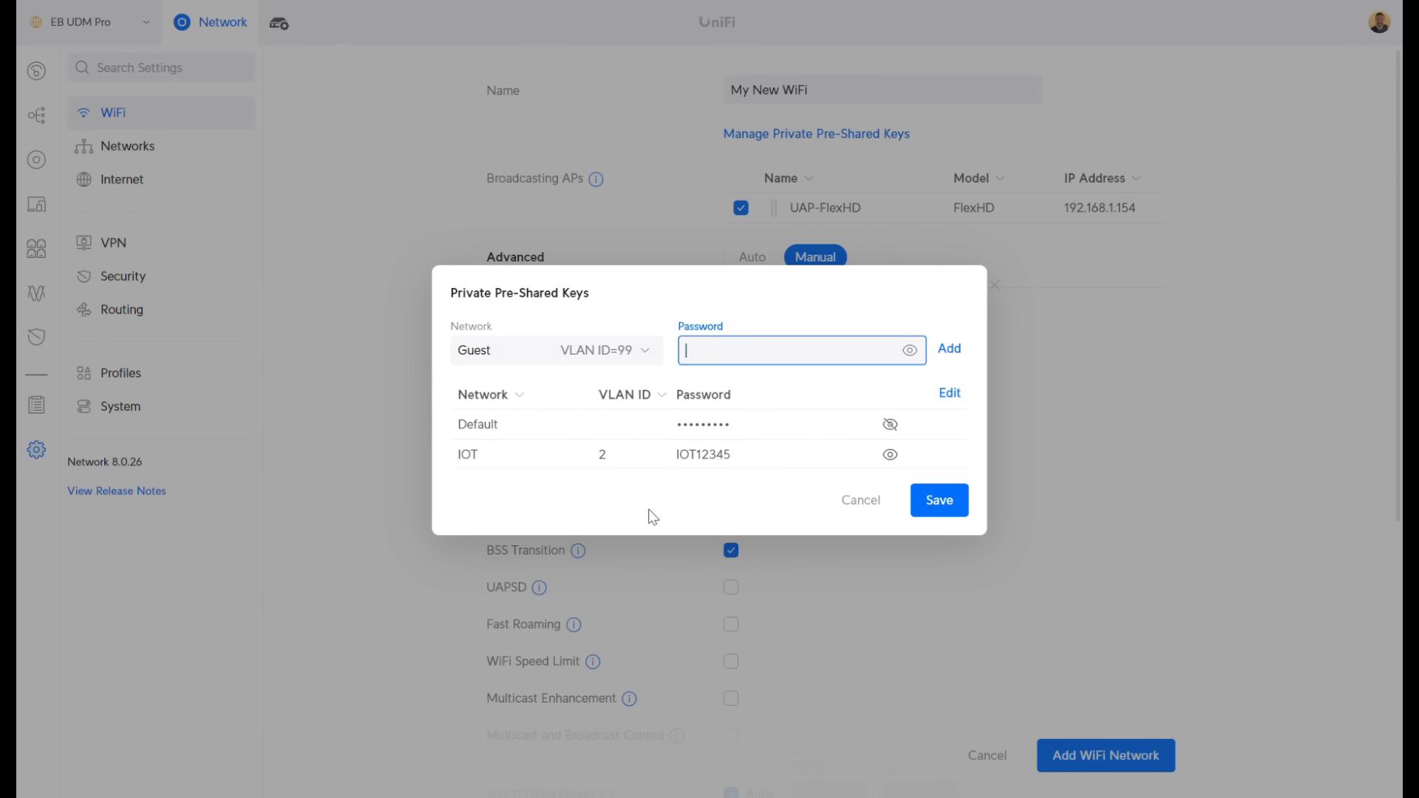
text(Guest123)
click(950, 349)
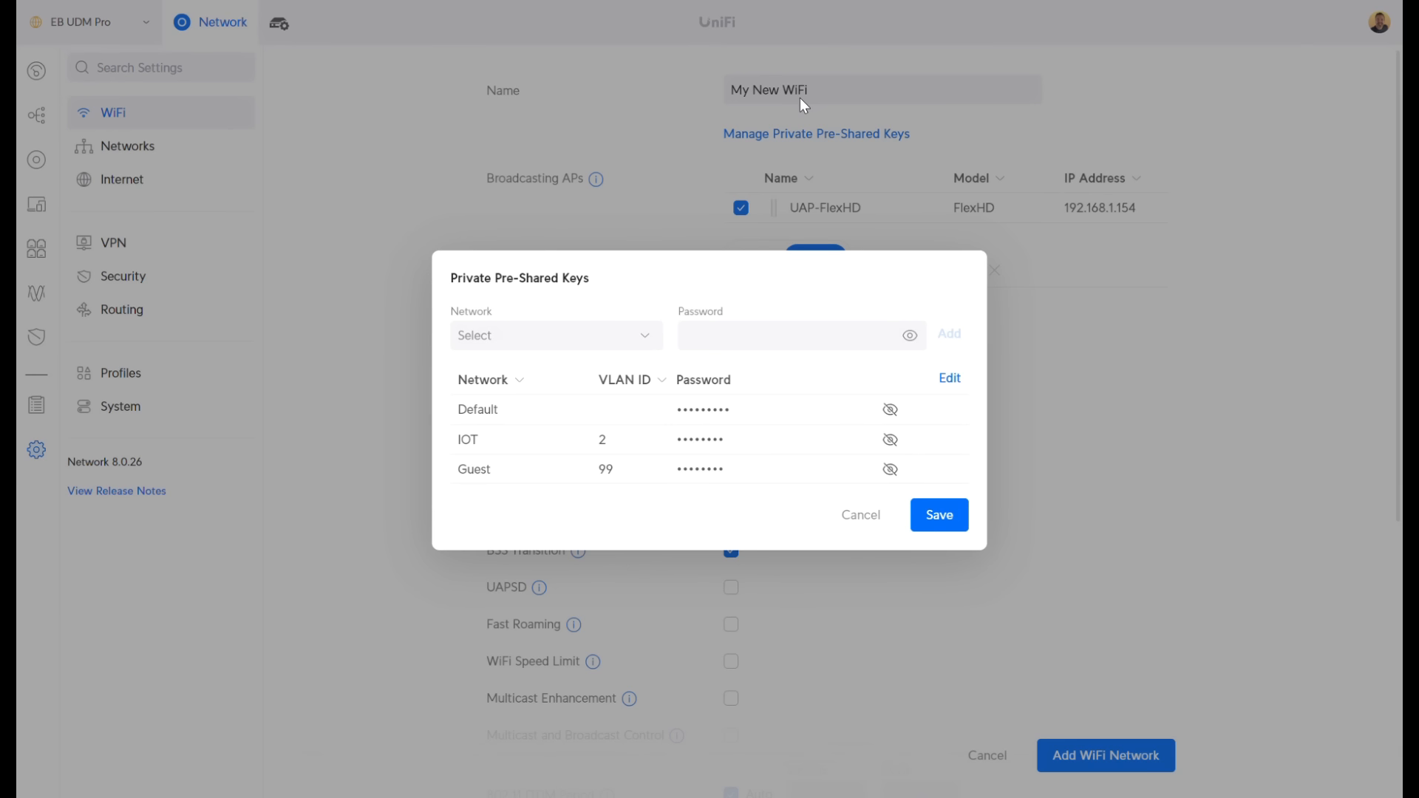
Save the Default, IOT and Guest keys, set Band Steering off and Fast Roaming on, and add My New WiFi
click(949, 524)
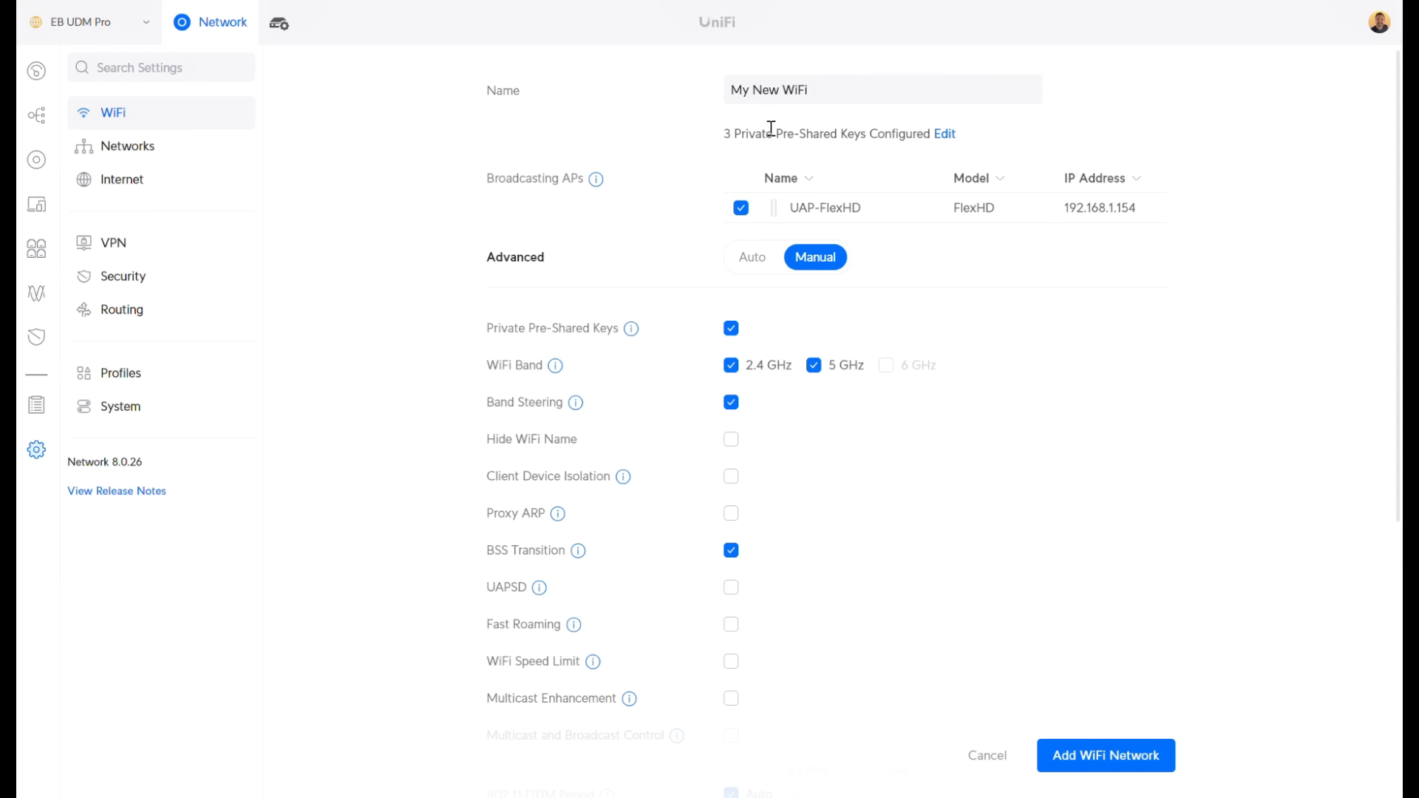
scroll(621, 288, down, 1)
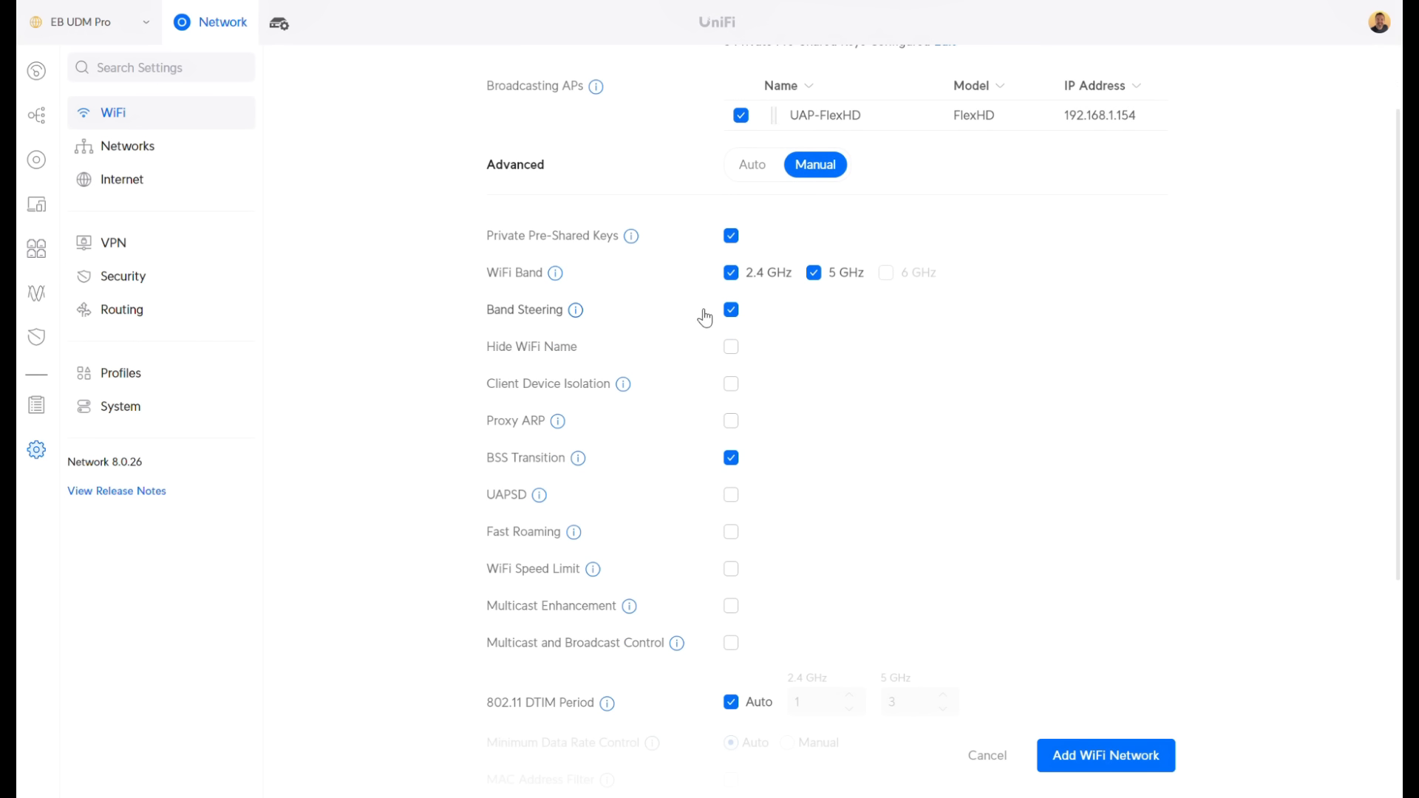
click(731, 310)
click(731, 531)
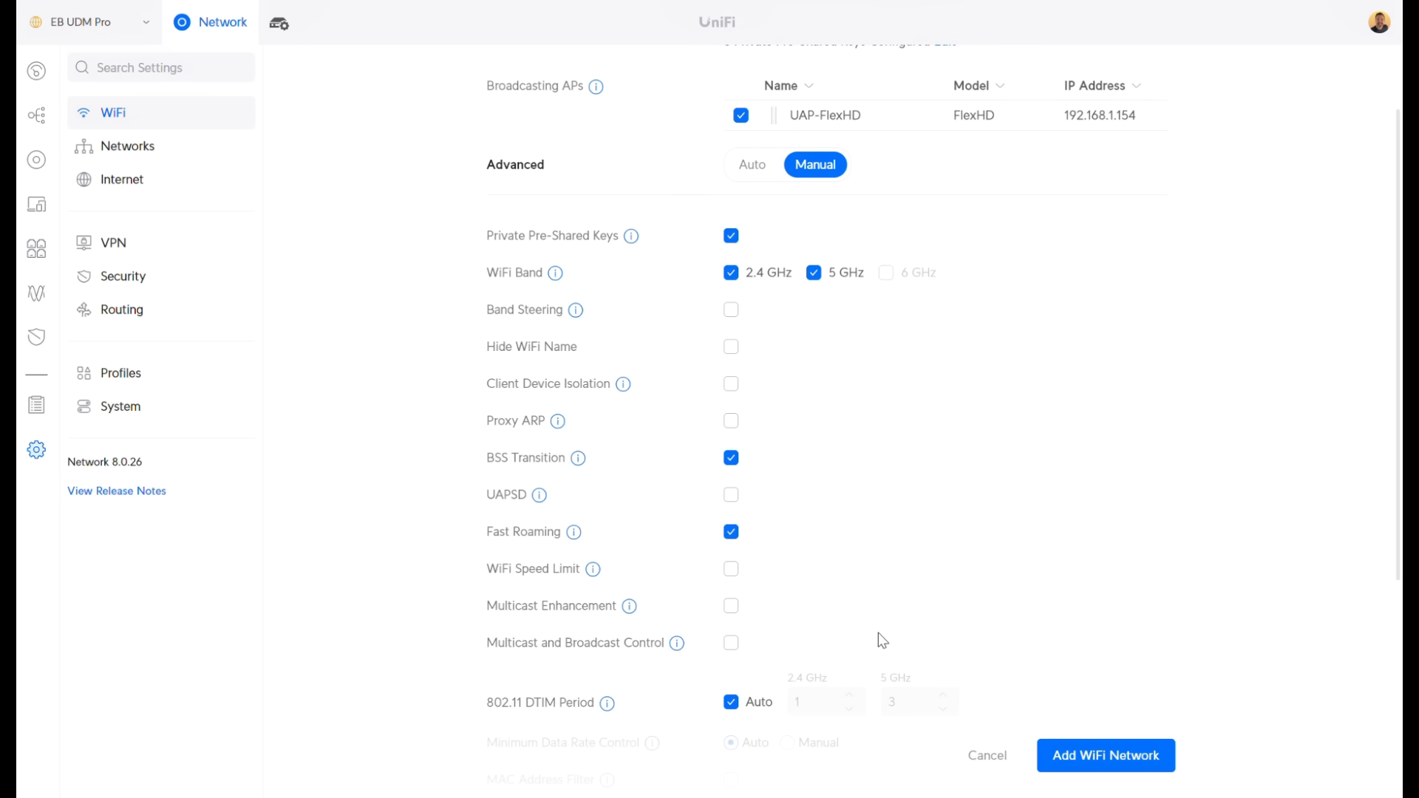
click(1072, 755)
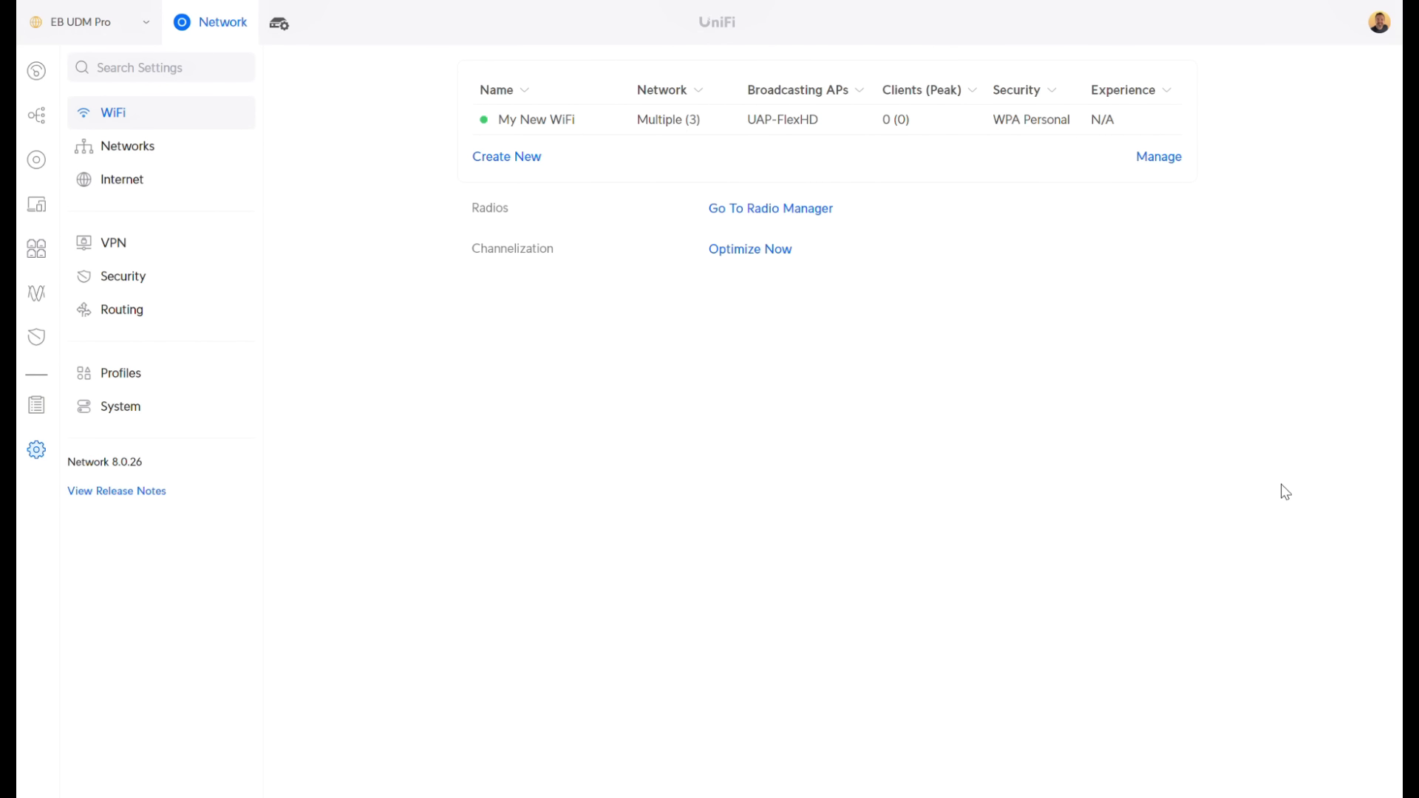
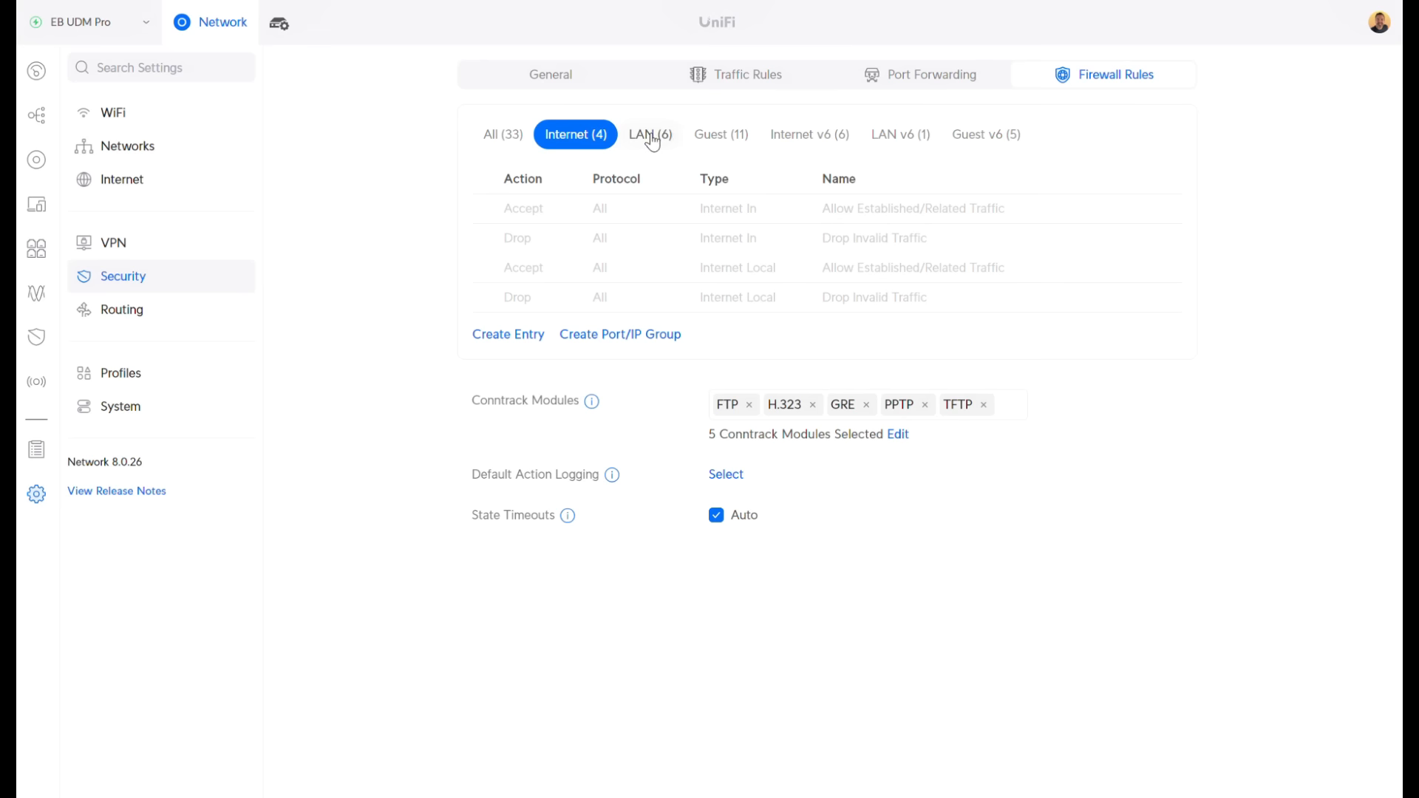
Start a new LAN firewall rule named 'ALLOW Default to All Private'
click(658, 139)
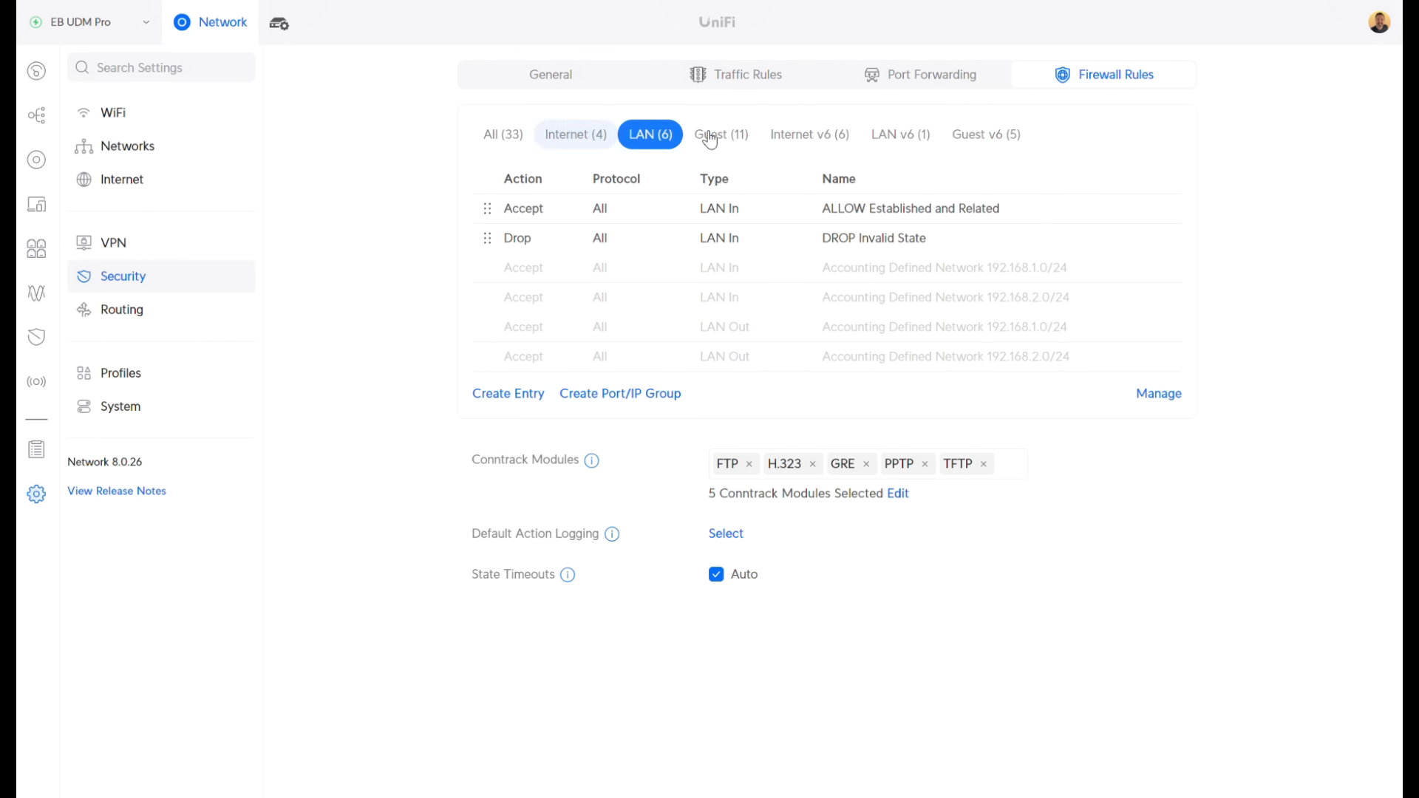
click(508, 392)
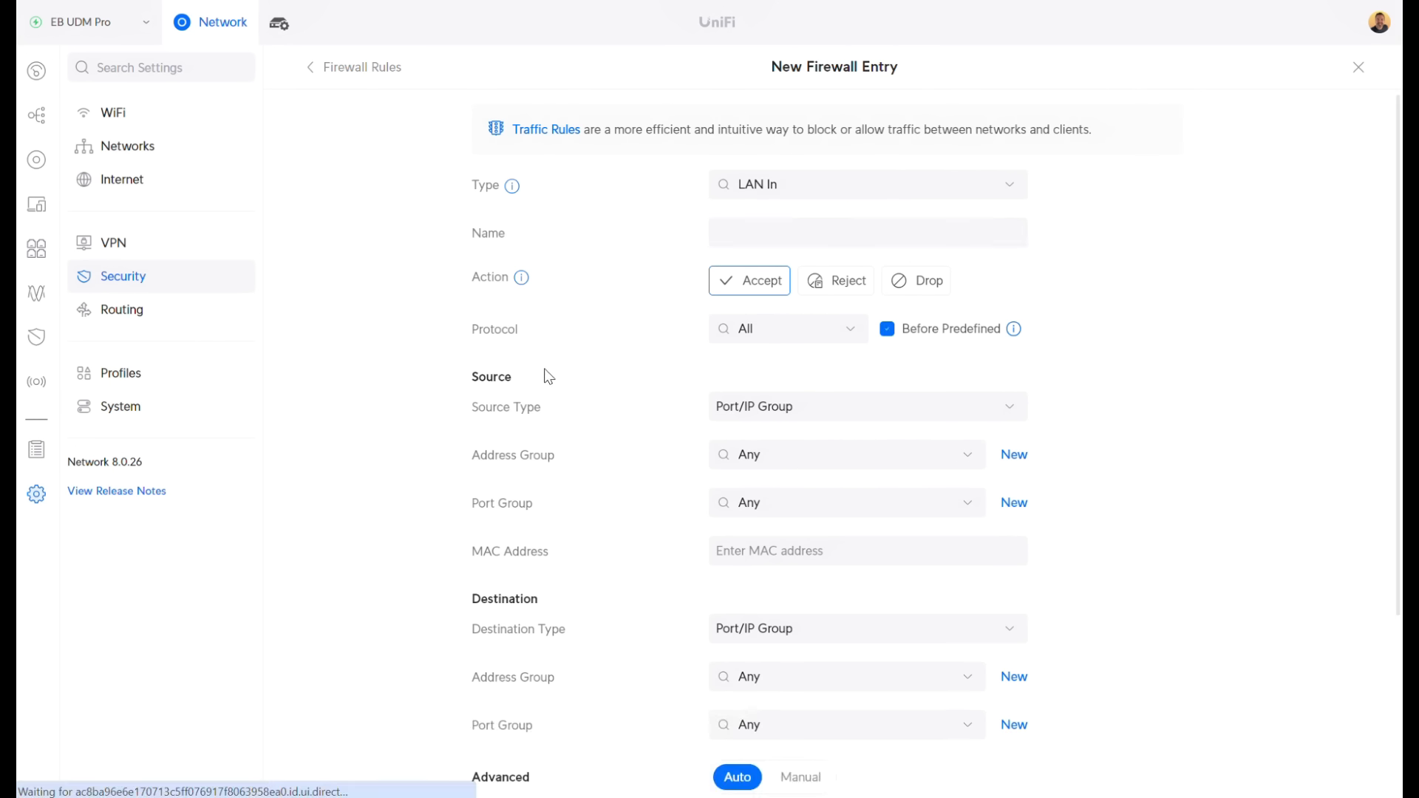
click(764, 225)
text(Allo)
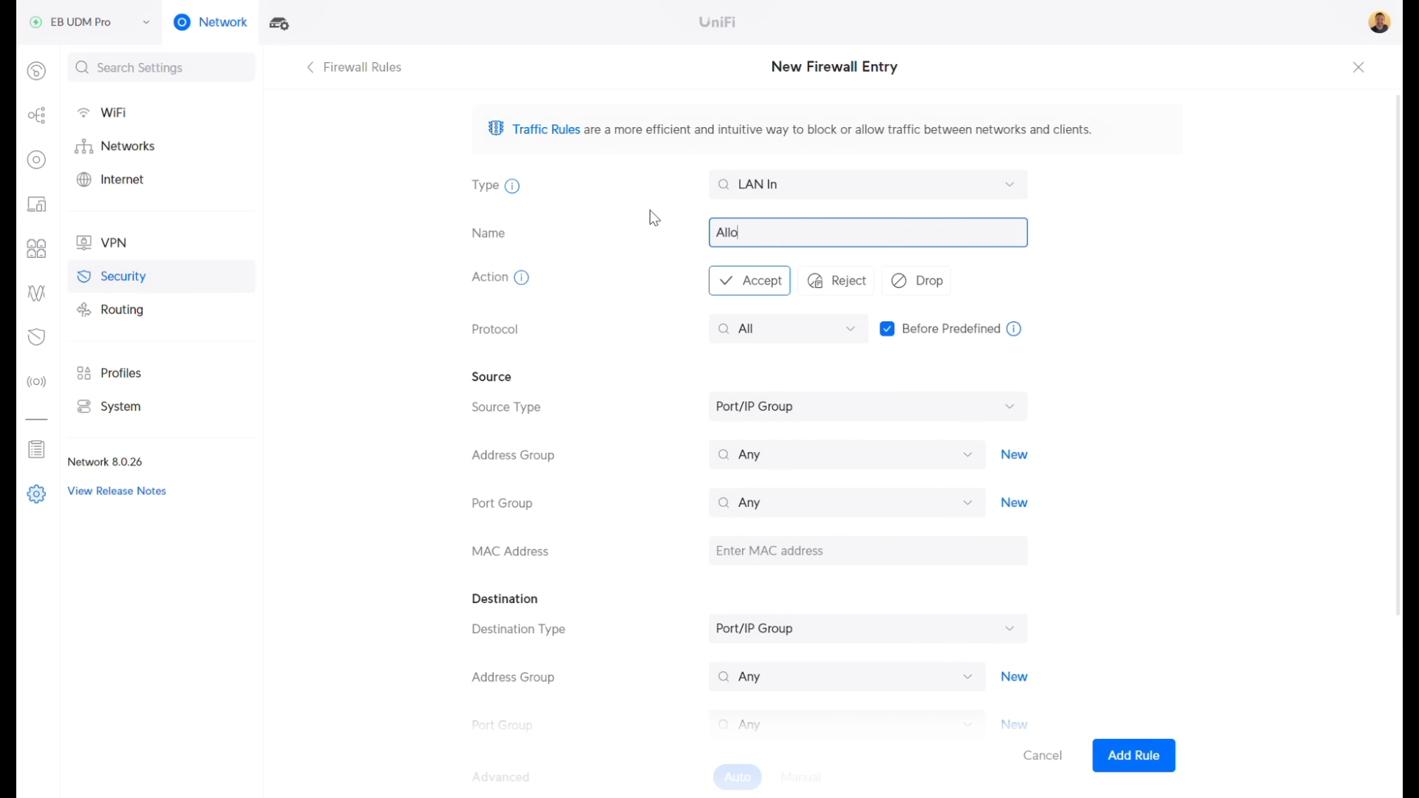
key(BackSpace)
key(BackSpace)
text(LLOW Default to All Private)
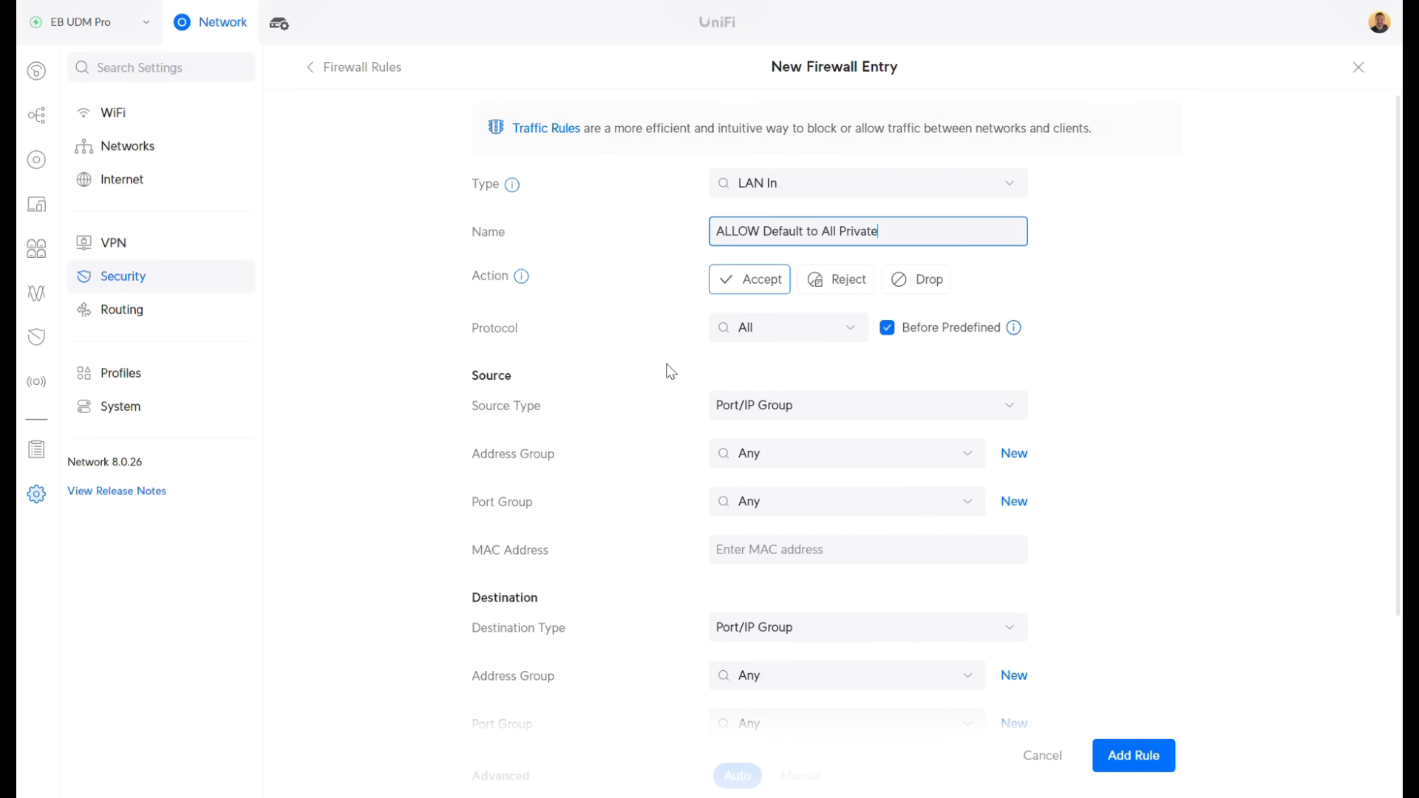
Set the source to the Default network and the destination to All Private IPs, then add the rule
scroll(669, 366, down, 1)
click(756, 319)
click(764, 392)
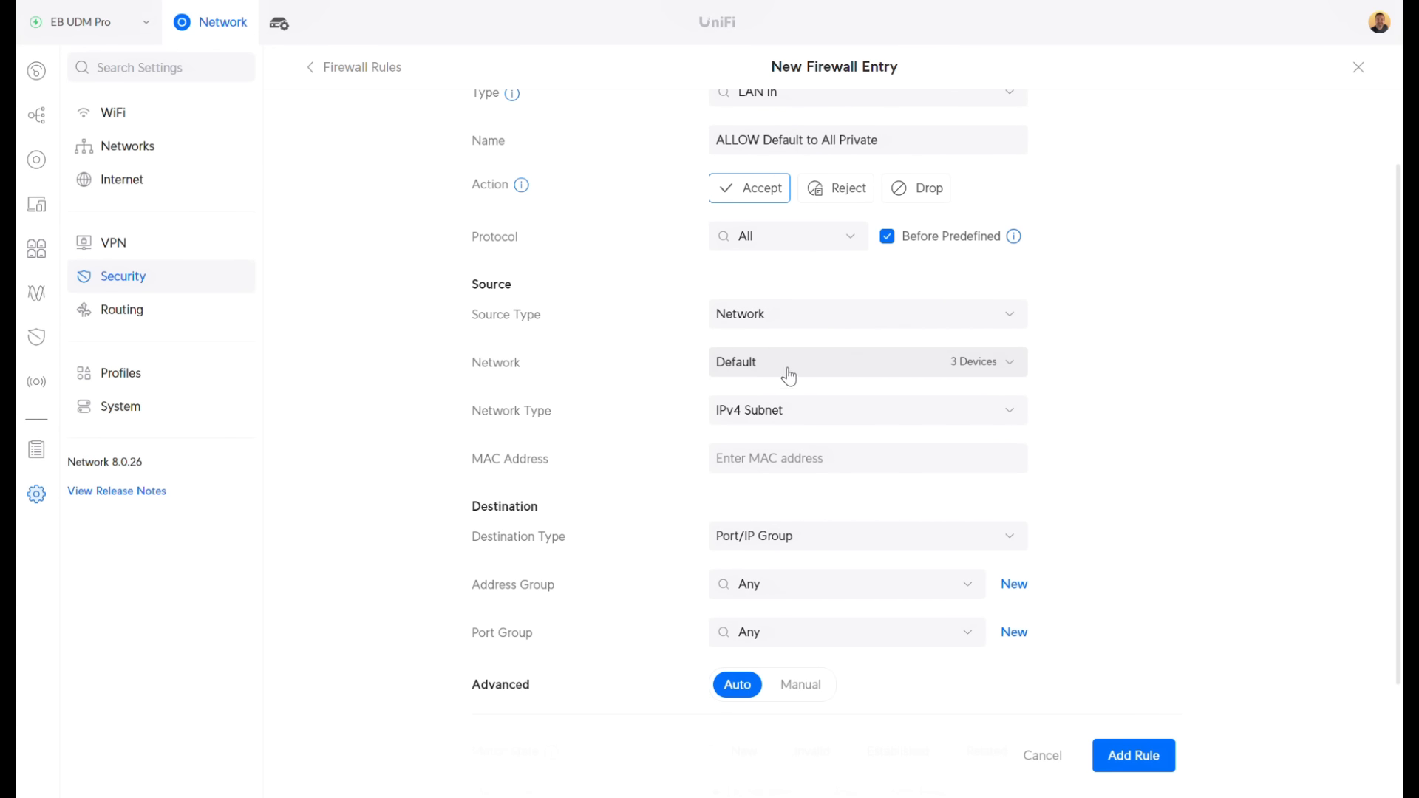
click(772, 372)
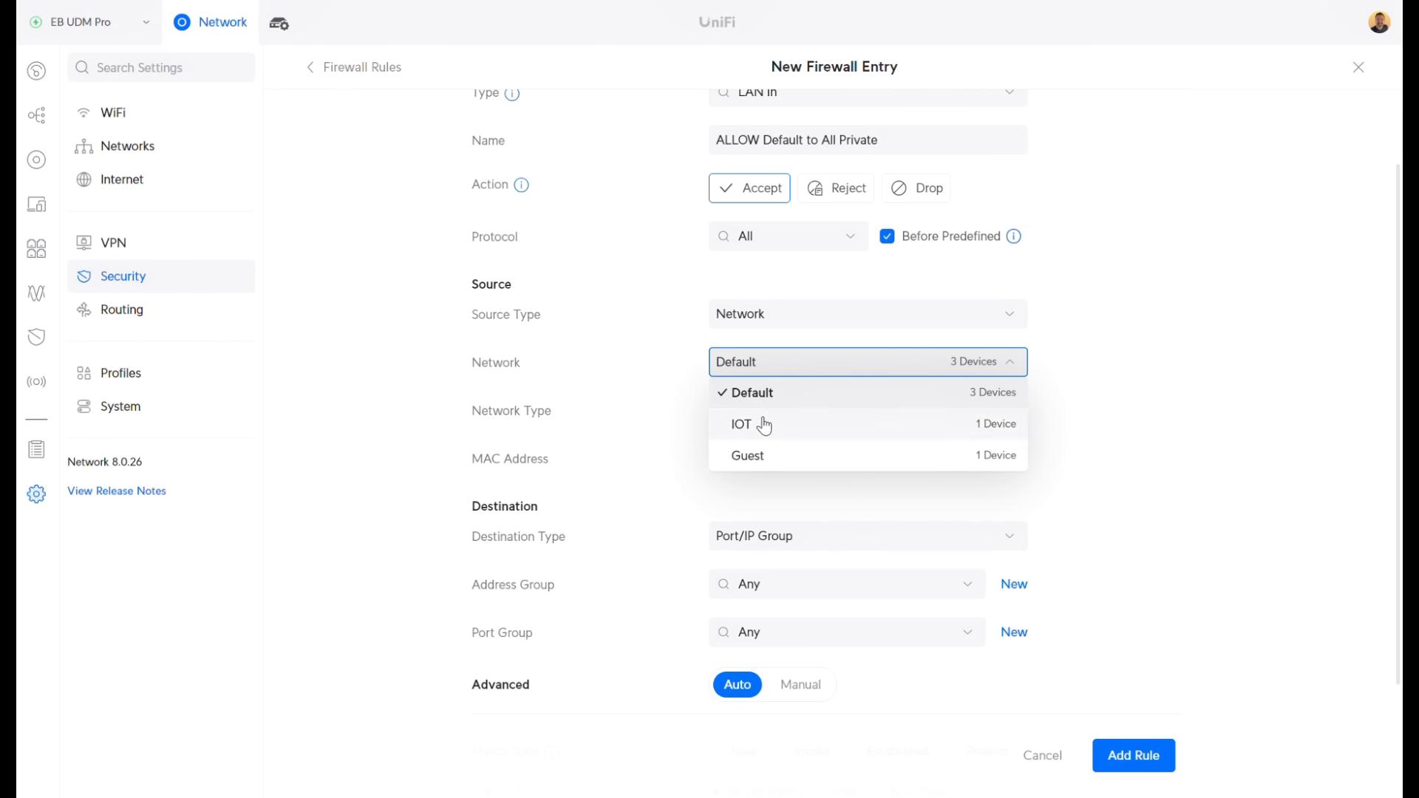
click(744, 401)
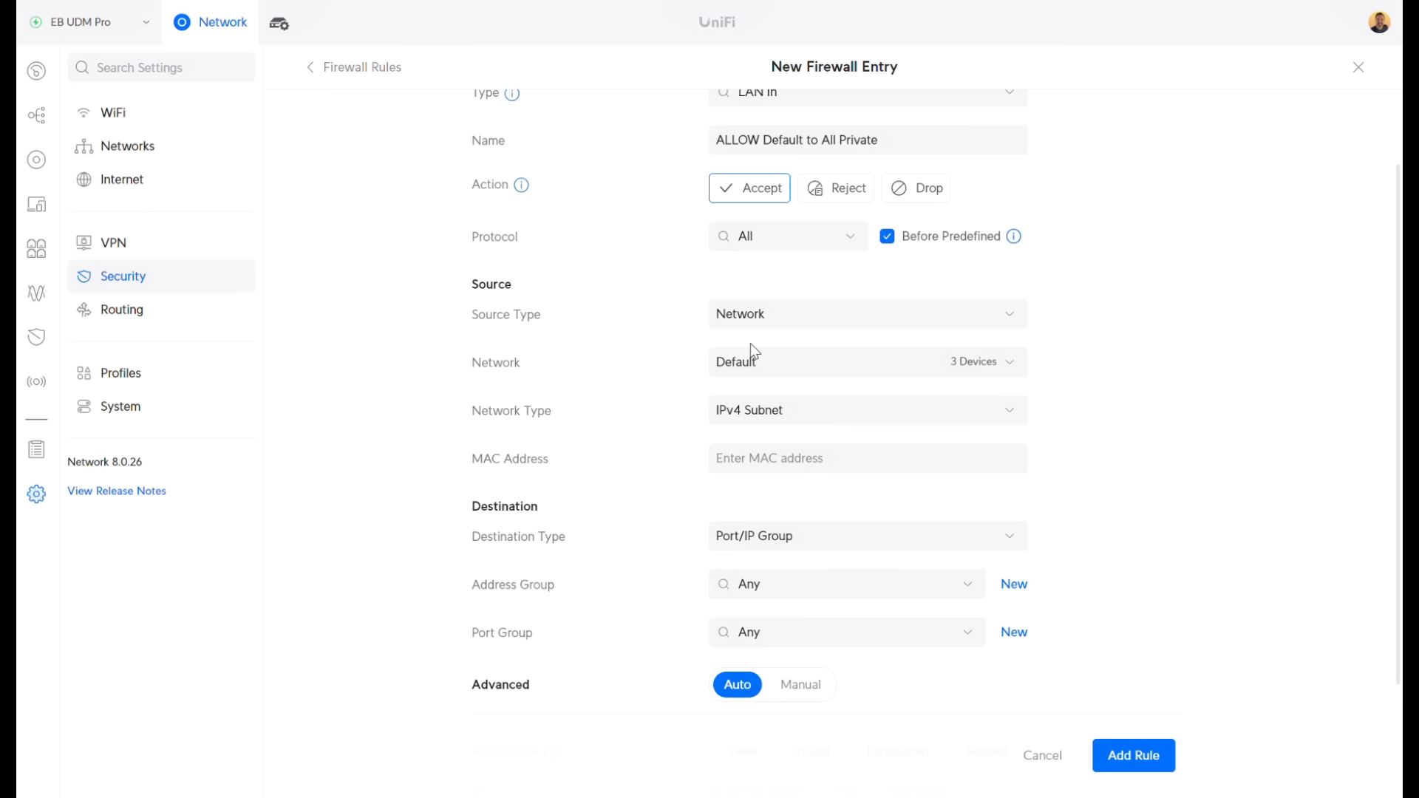
scroll(673, 354, down, 1)
click(769, 492)
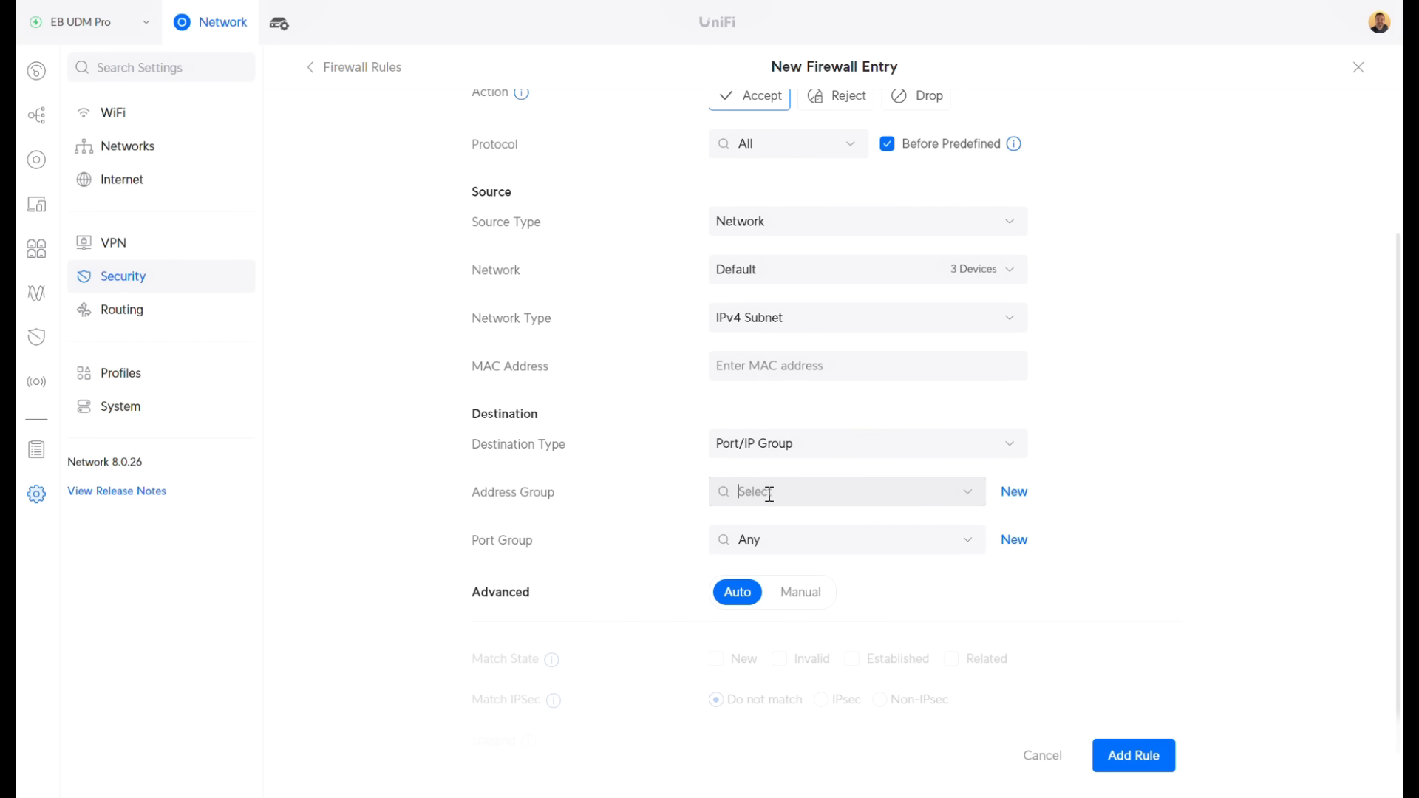
click(767, 567)
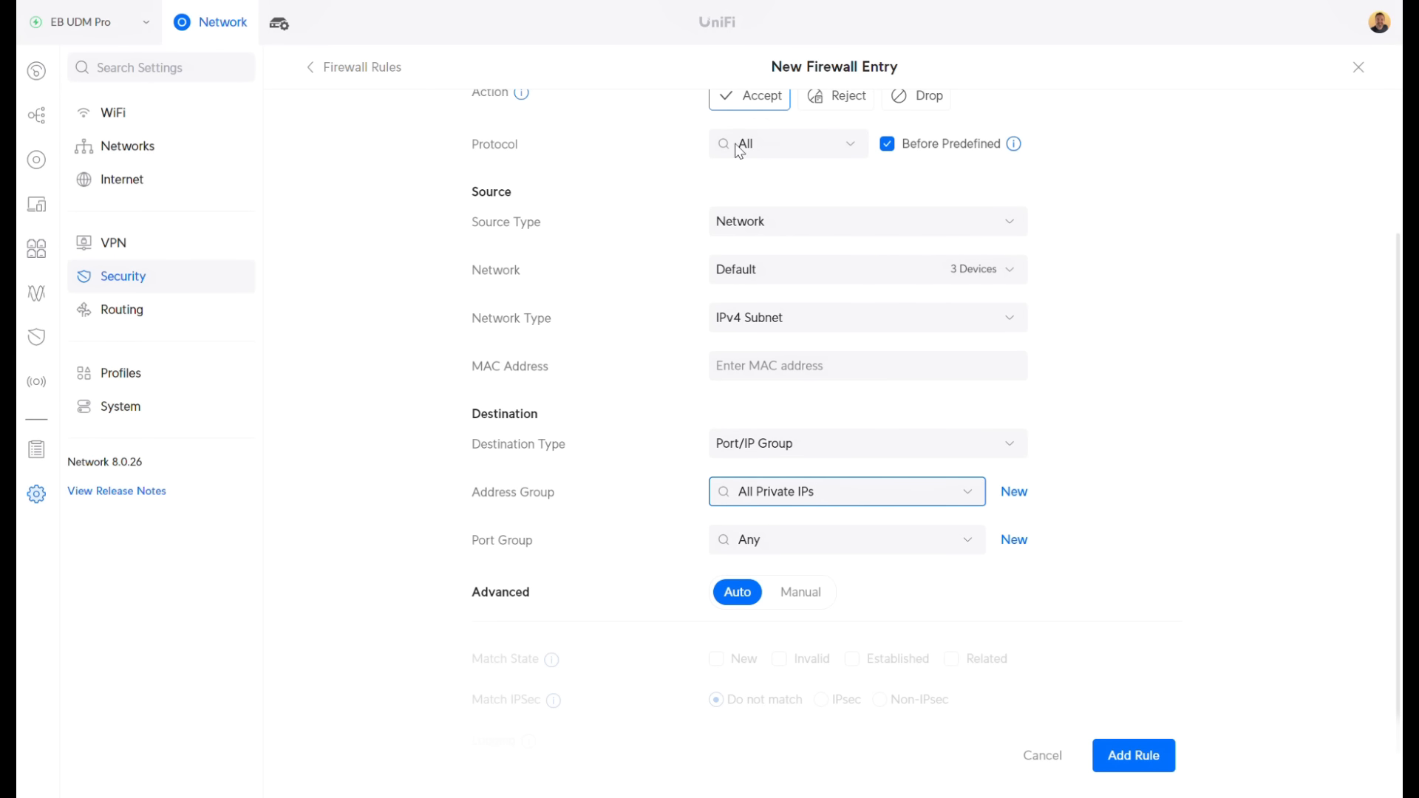
scroll(740, 152, up, 1)
click(1125, 753)
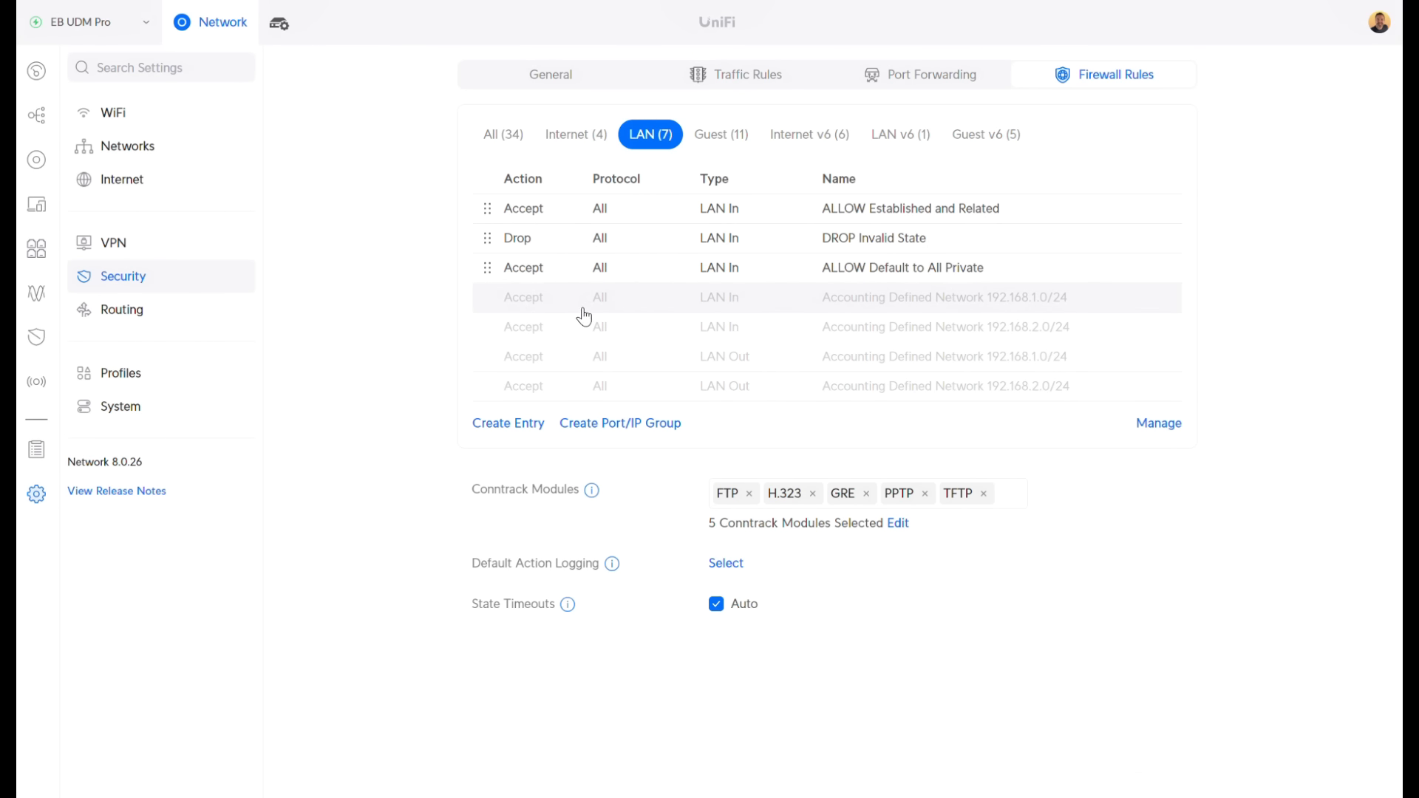
Create a rule named 'DROP ALL Private IP Communication' with the Drop action
click(531, 423)
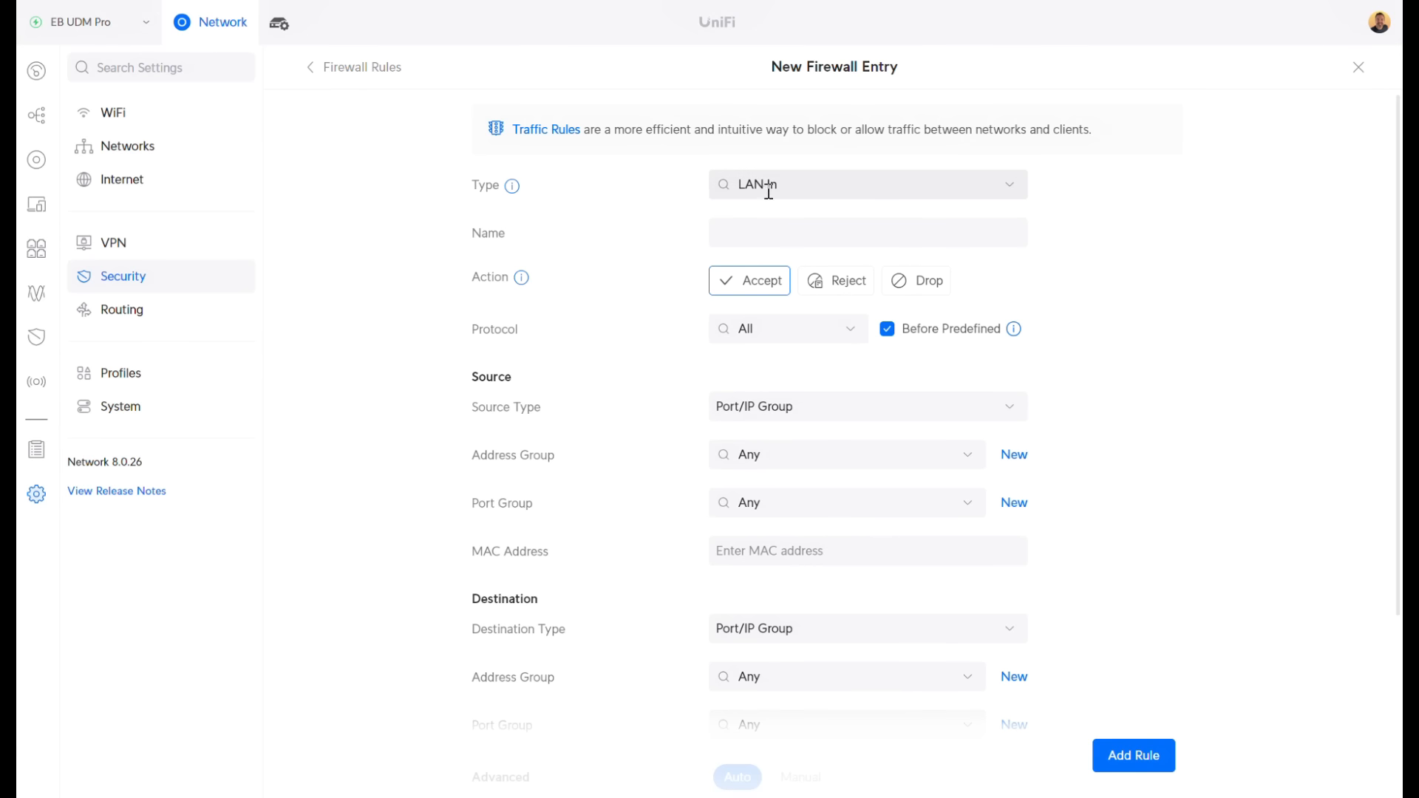
click(748, 236)
text(DR)
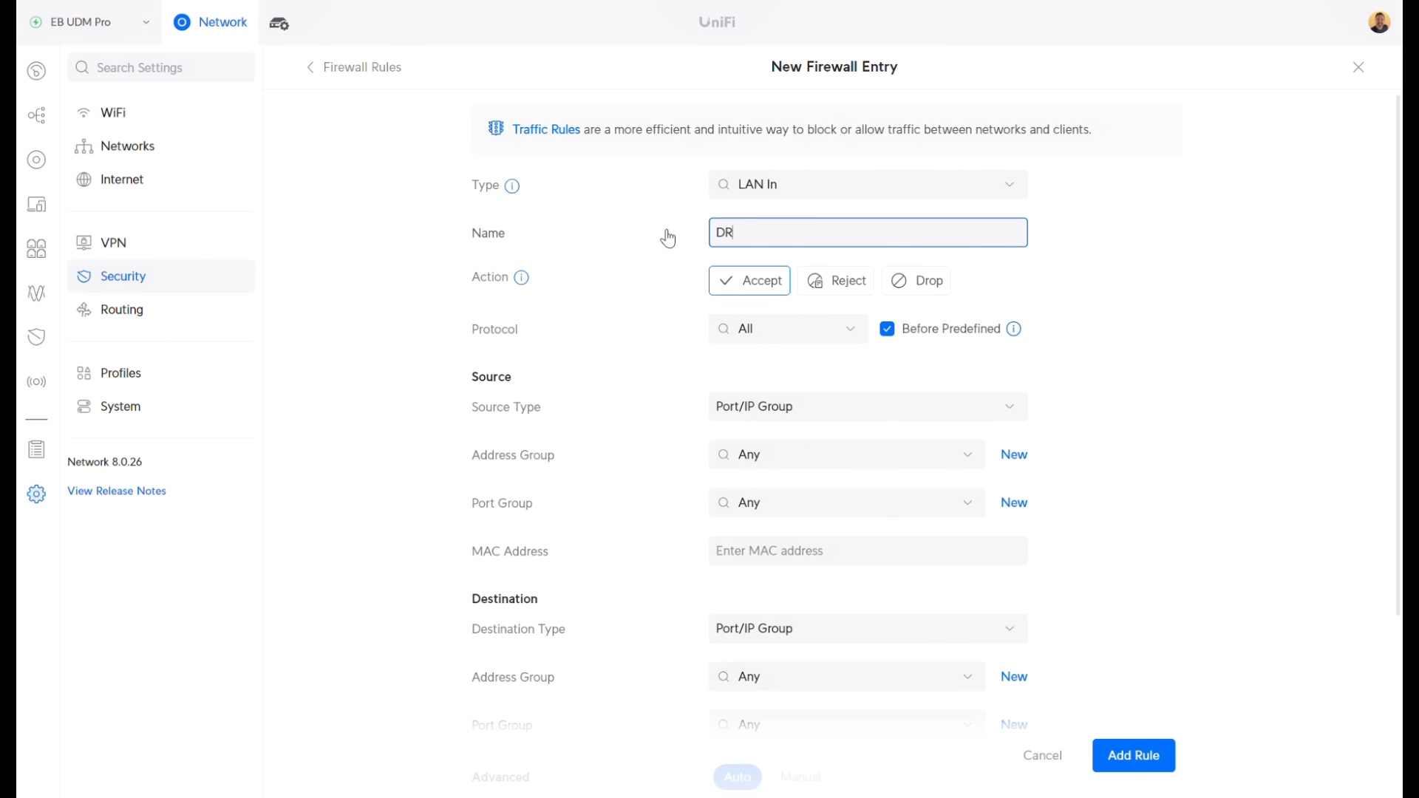
text(OP ALL Private Com)
key(BackSpace)
key(BackSpace)
text(IP Communication)
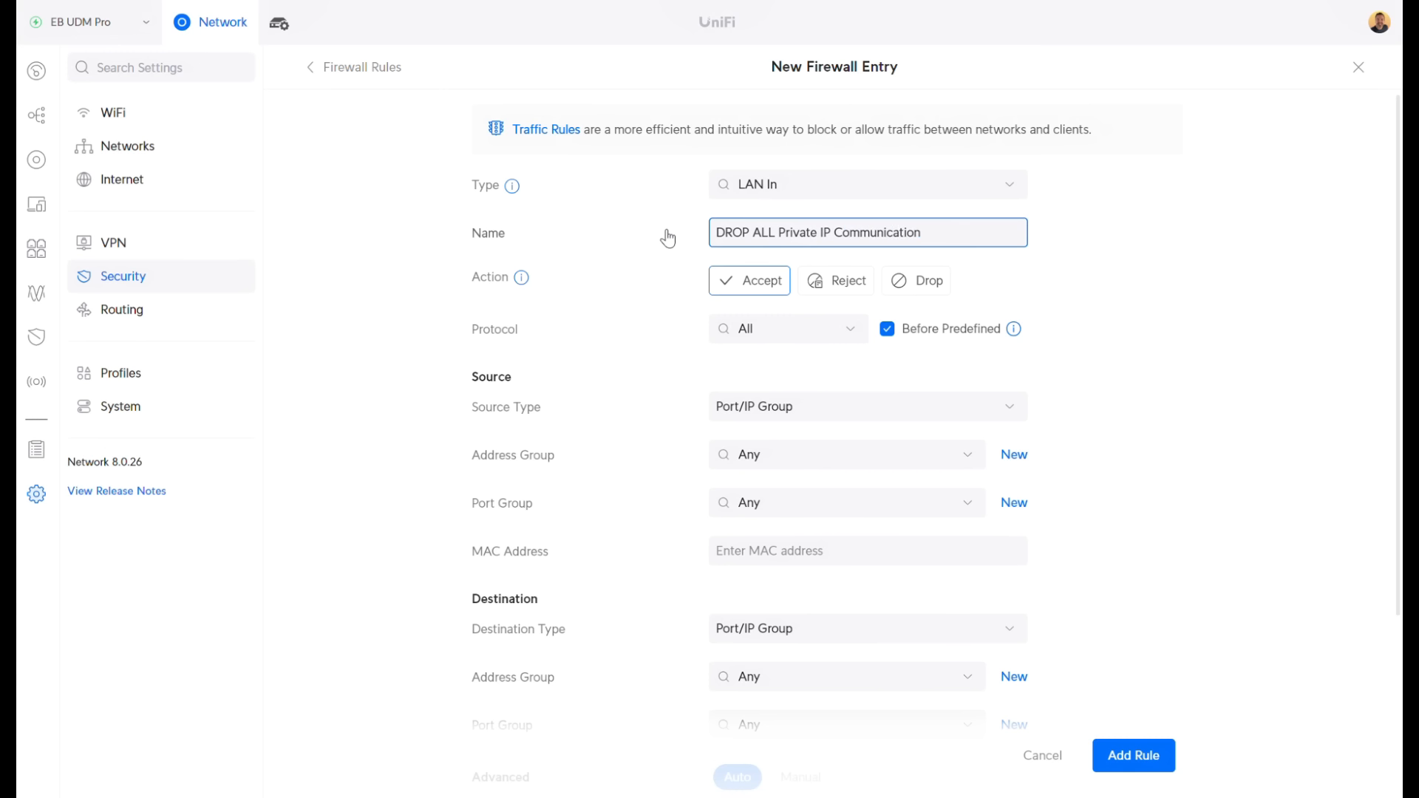
click(915, 281)
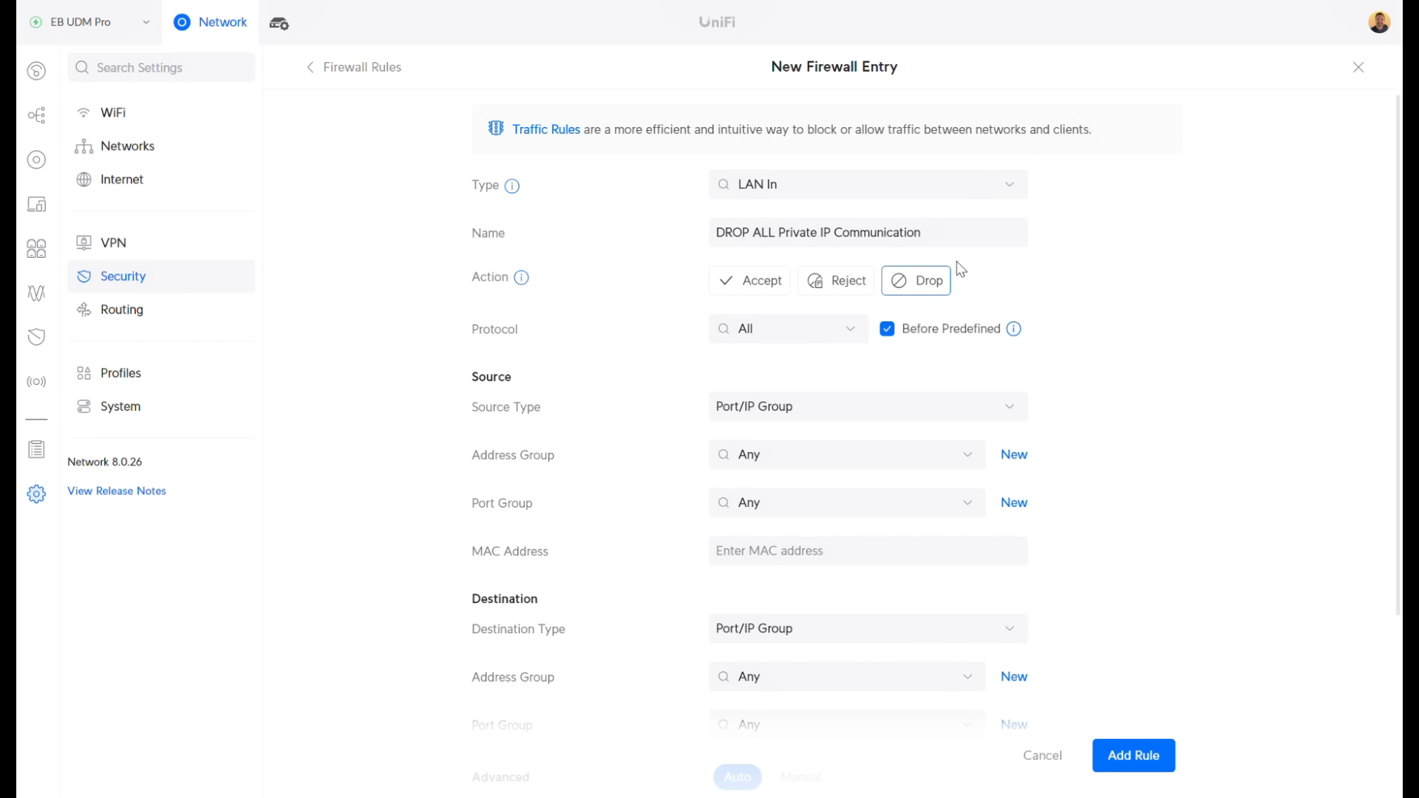
Set both source and destination address groups to All Private IPs and add the rule
scroll(813, 370, down, 1)
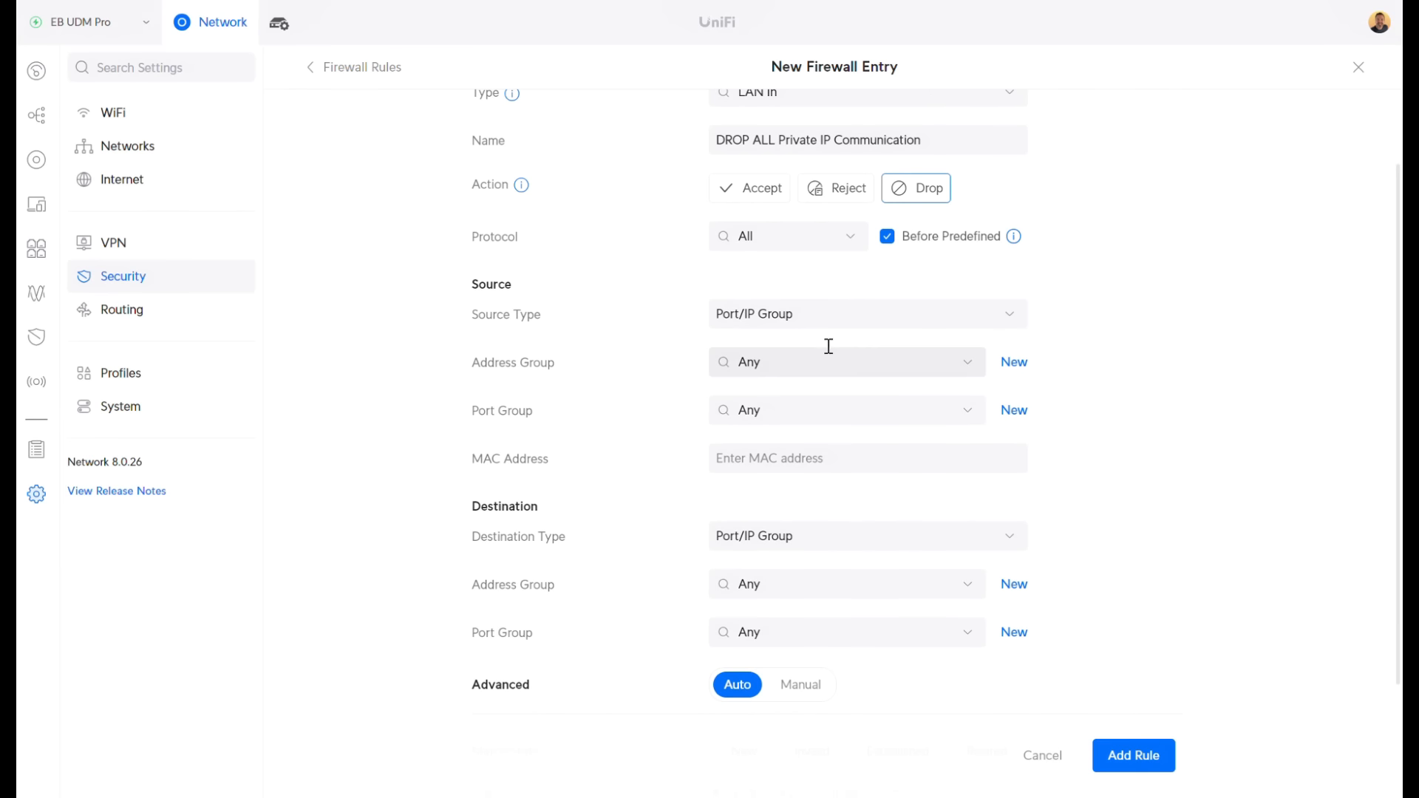
click(792, 360)
click(797, 421)
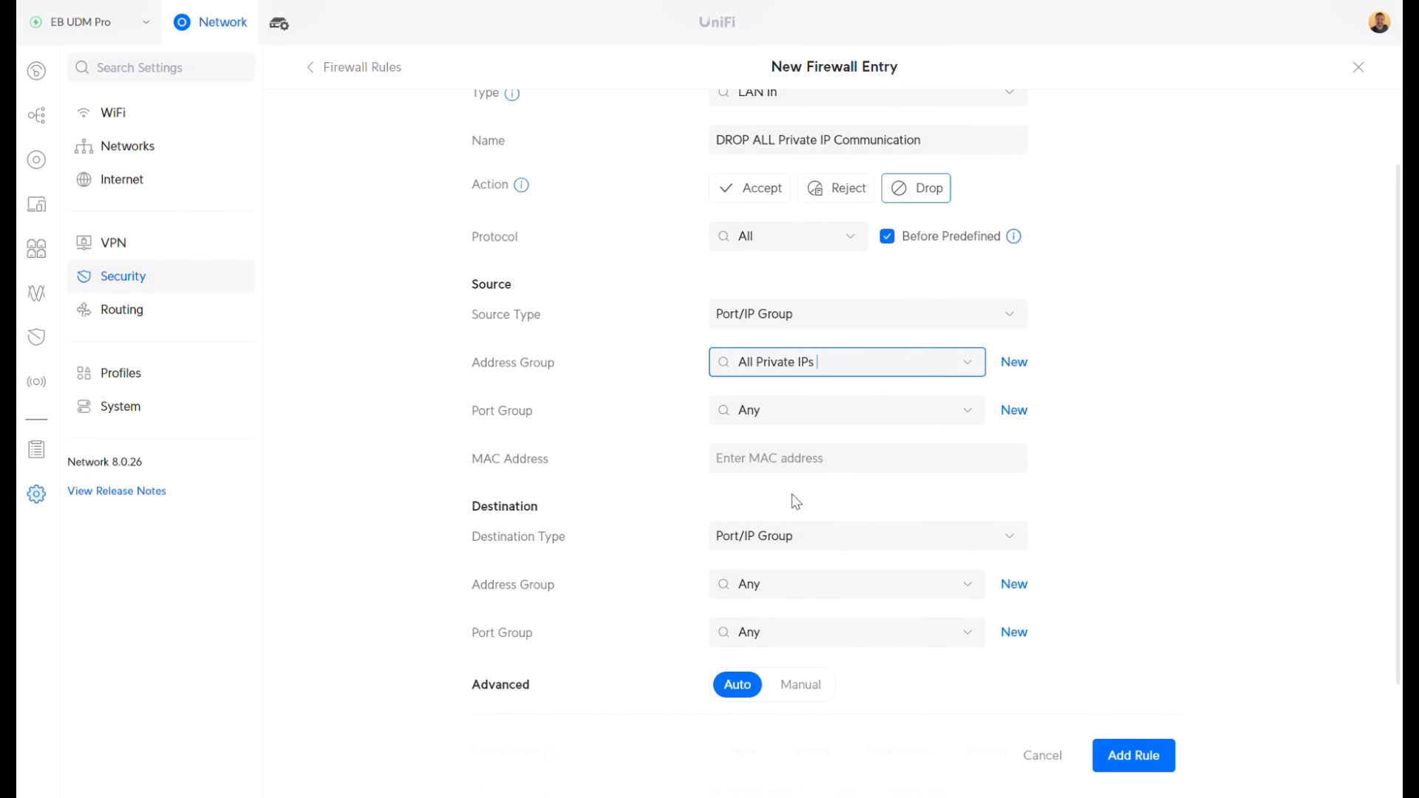
click(780, 581)
click(767, 646)
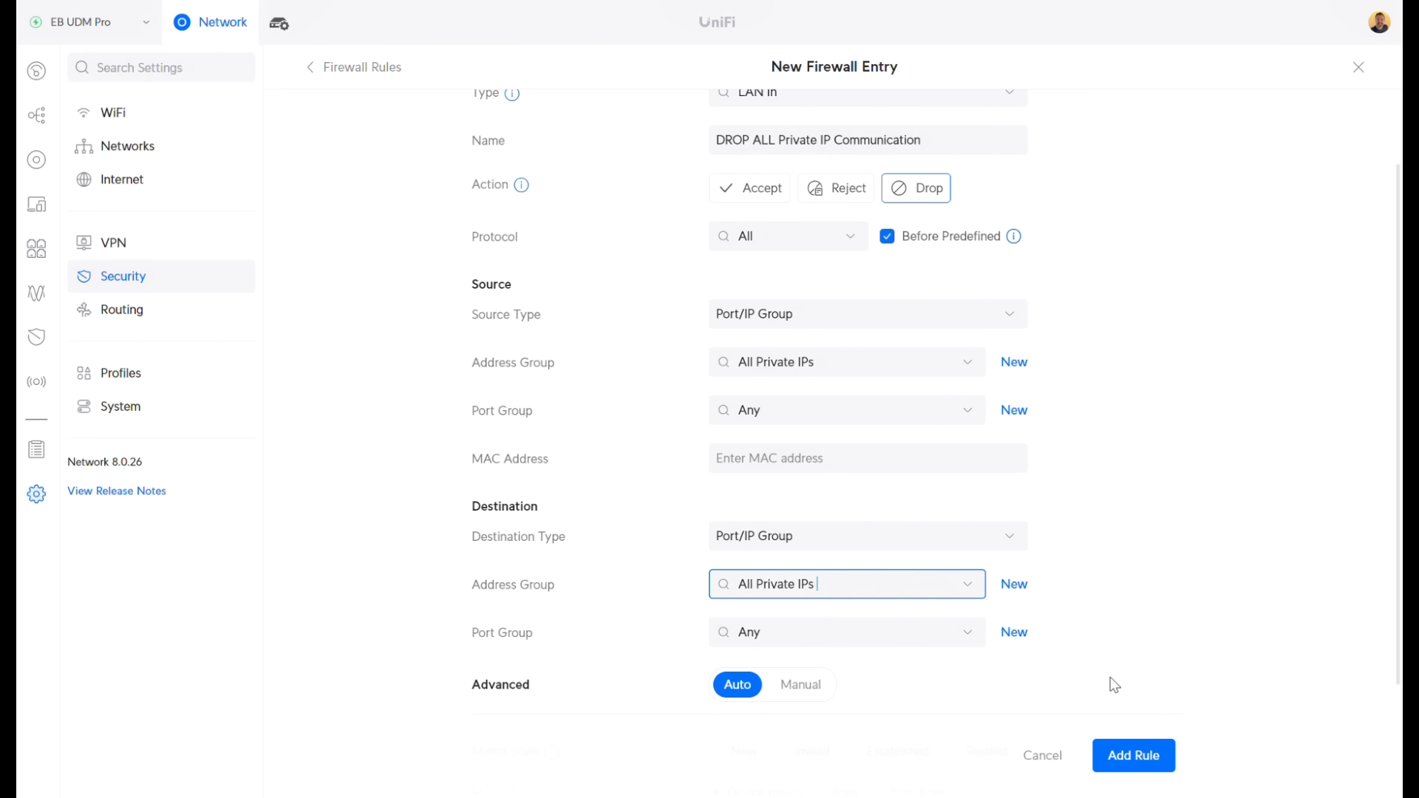
click(1144, 755)
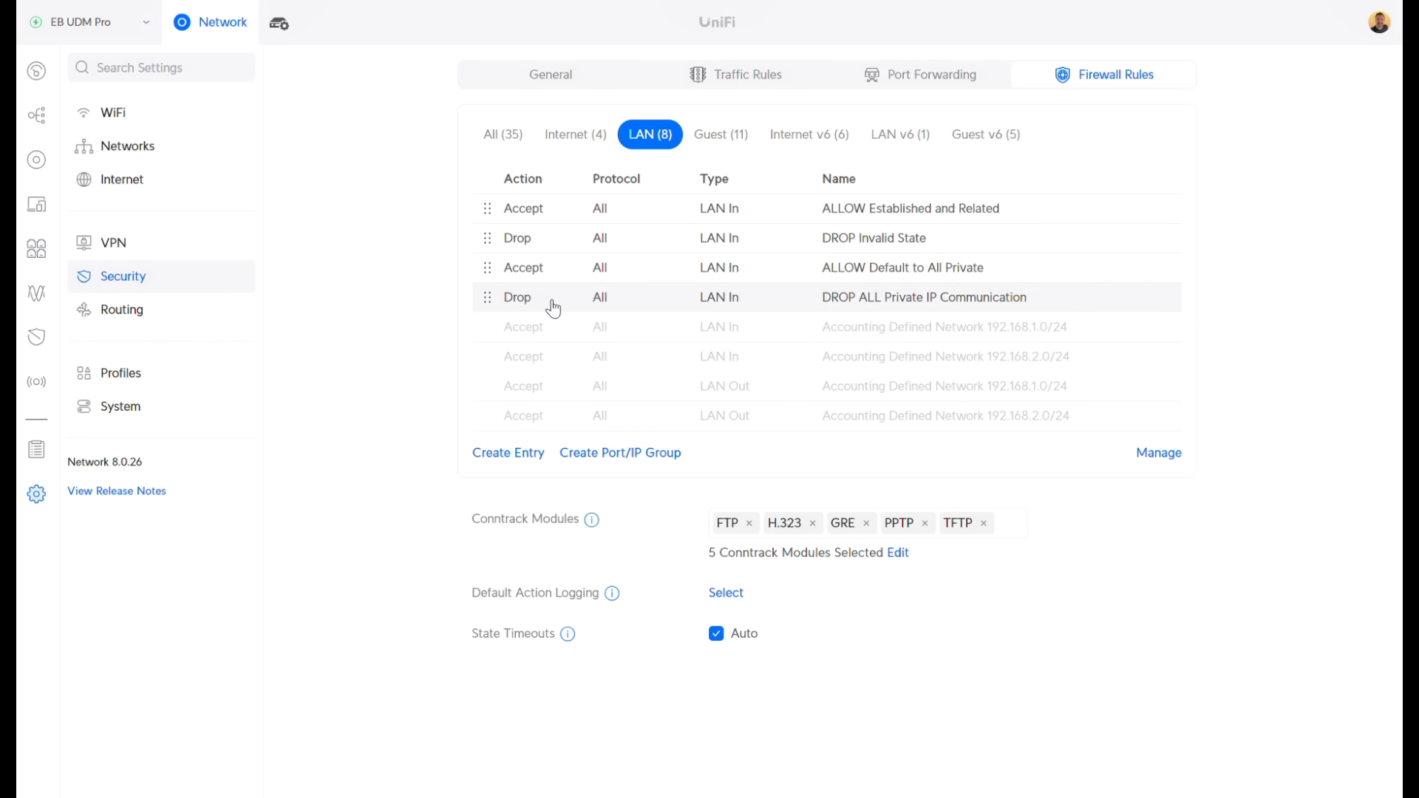
Start another new firewall rule and name it 'Camera to Default'
click(540, 459)
click(760, 234)
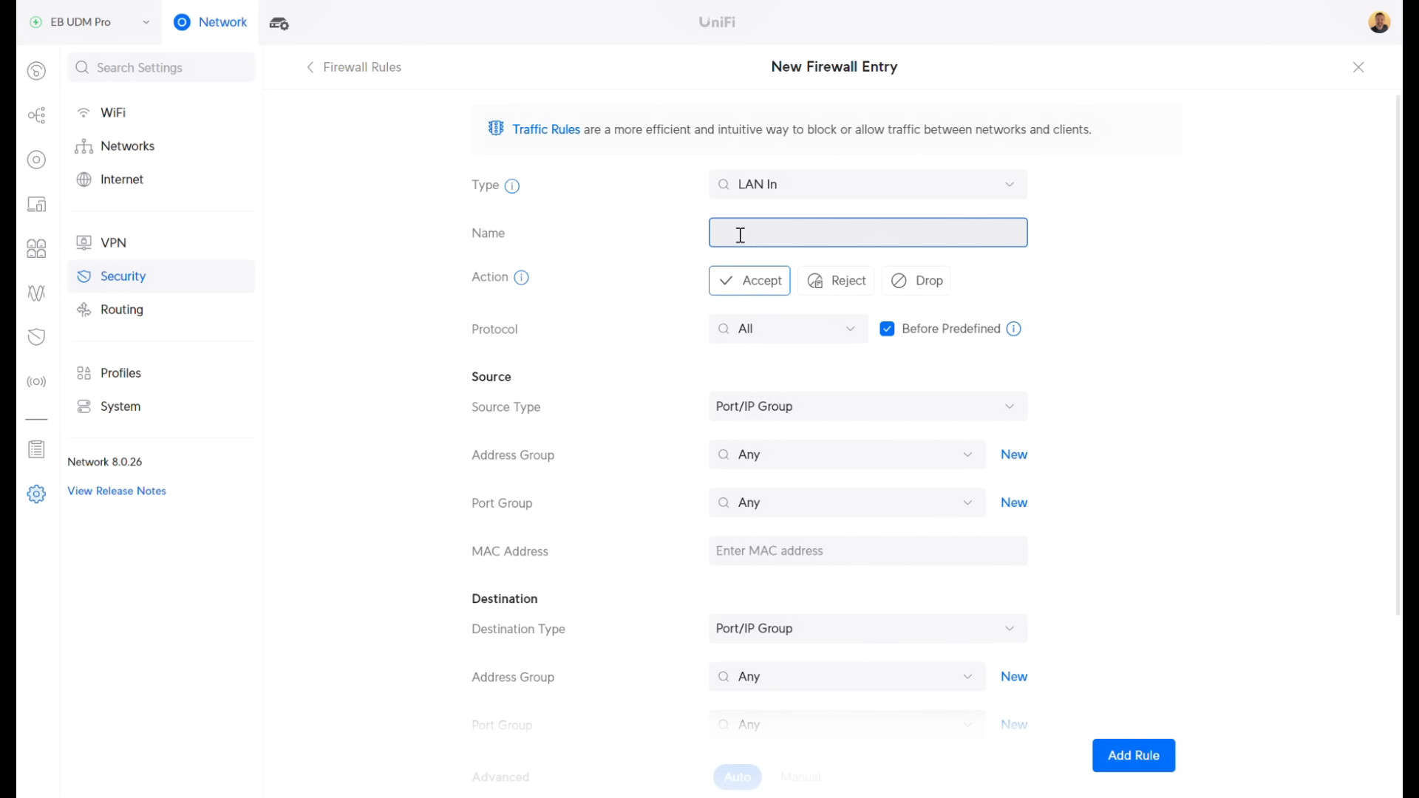
text(Ca)
text(rter)
text( to Dea)
key(BackSpace)
text(fault)
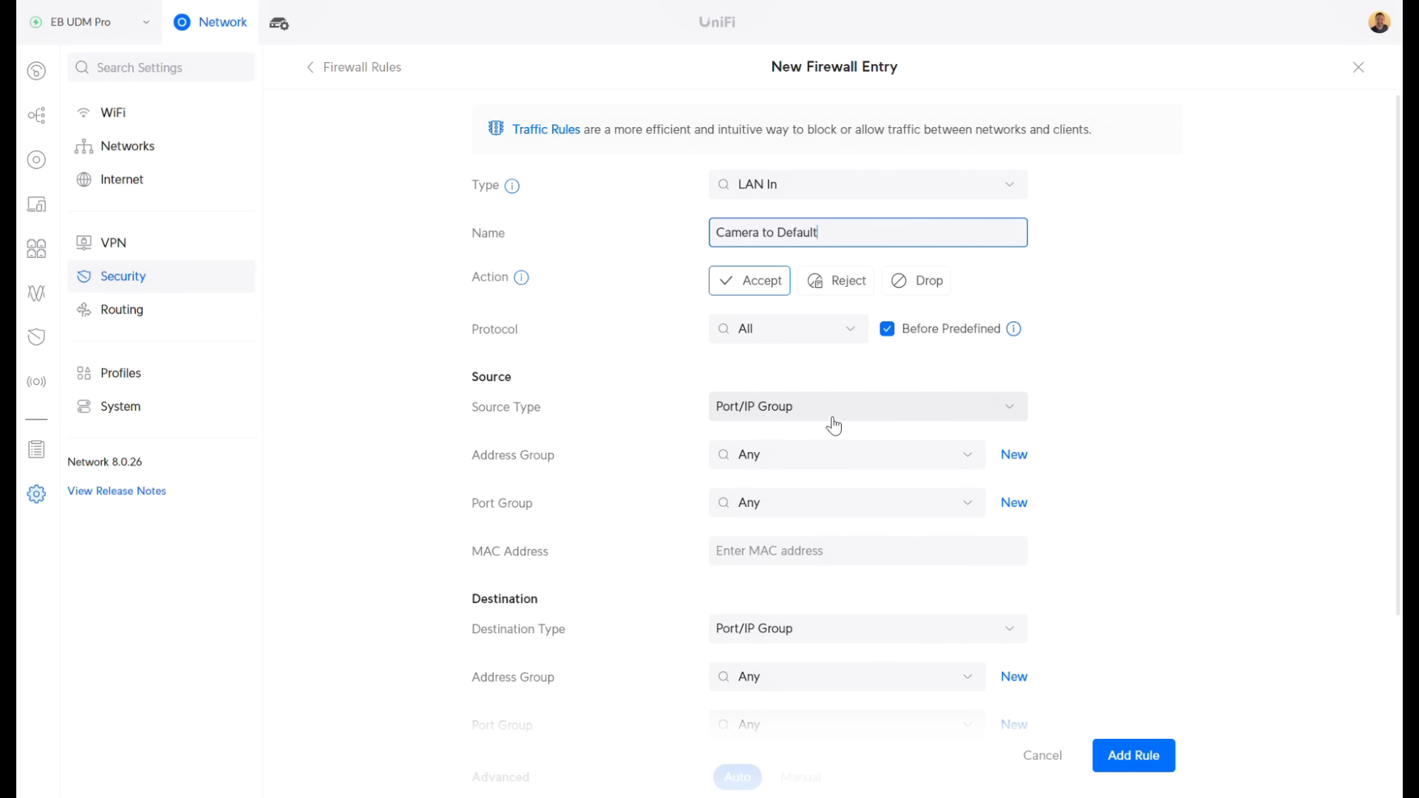
Make the source the IOT network and the destination the Default network, then add the rule
click(790, 421)
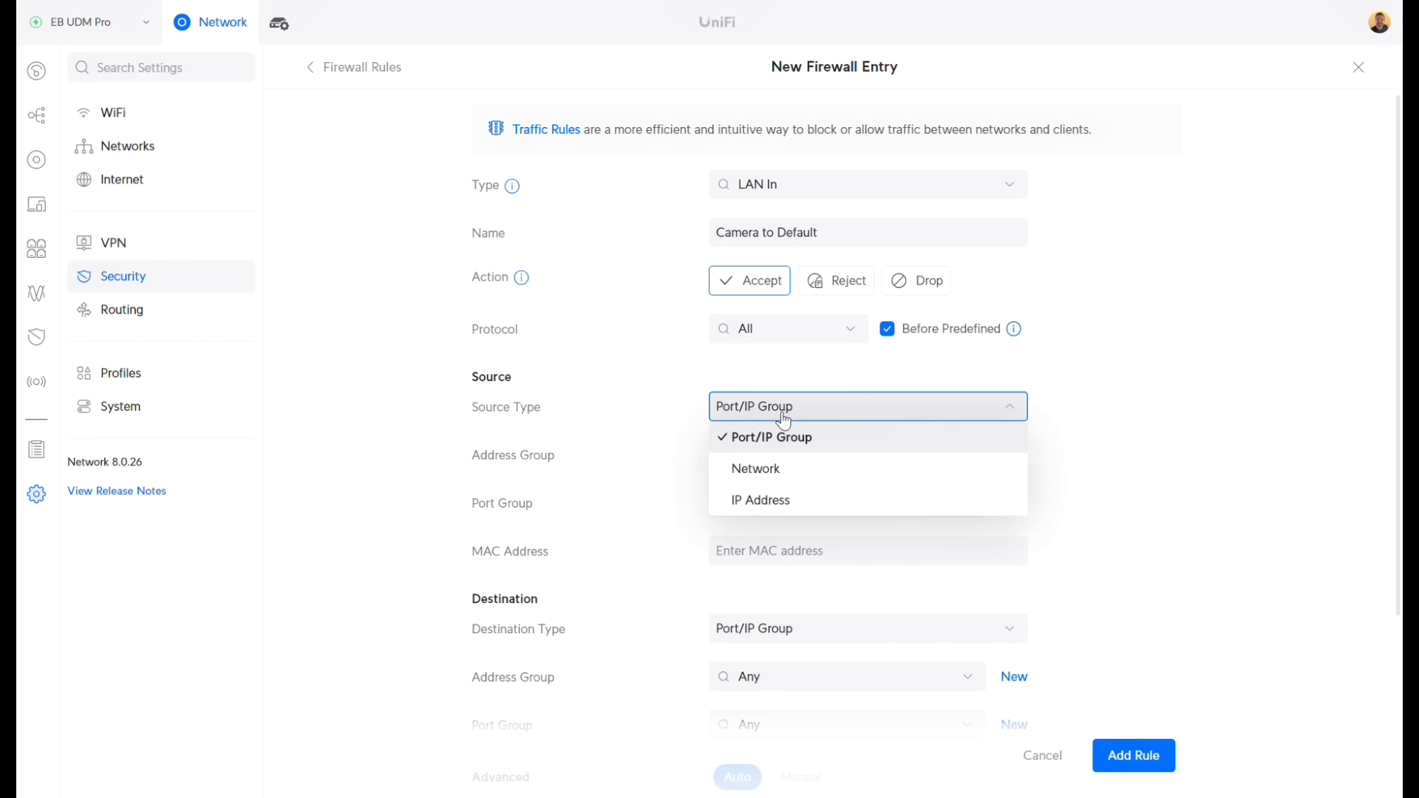
click(763, 471)
click(776, 457)
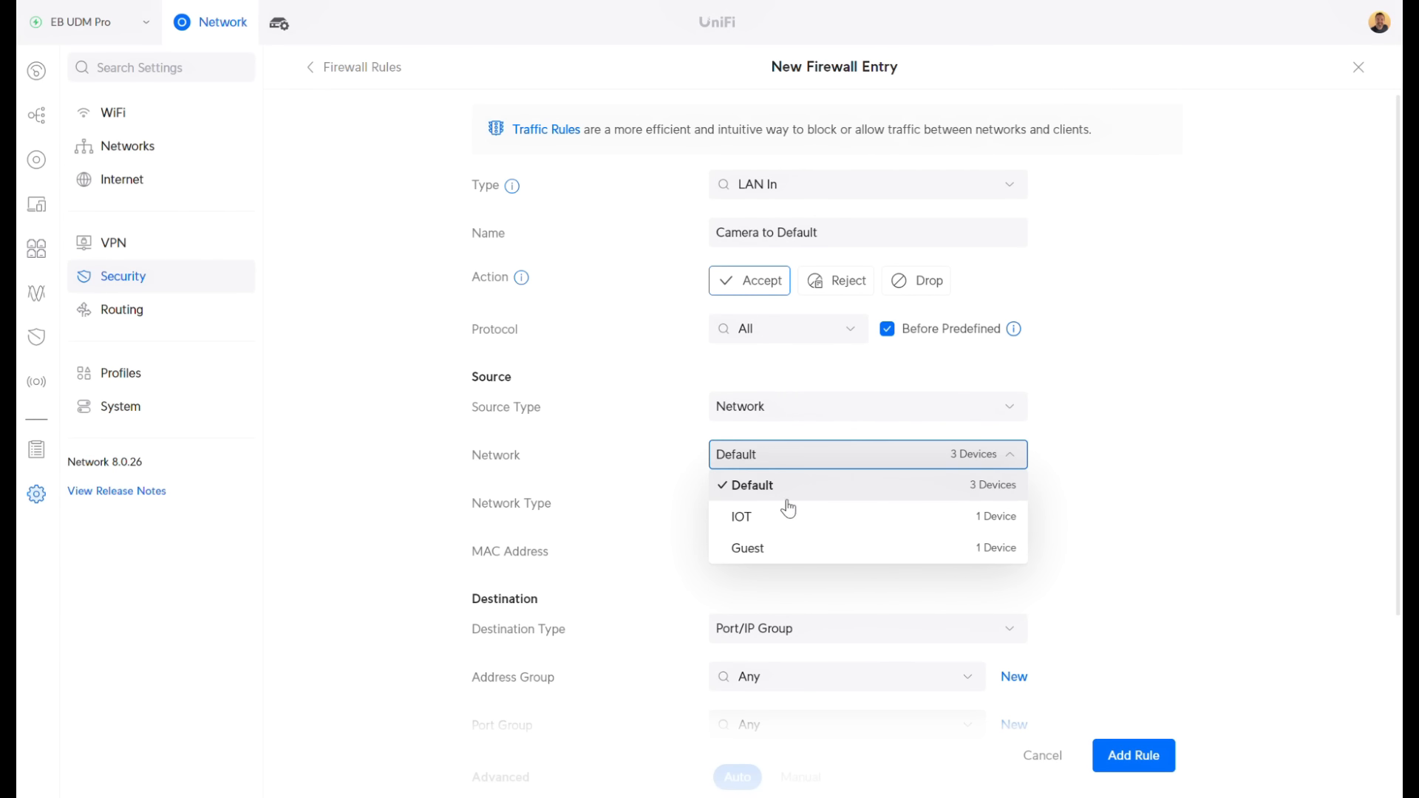
click(1207, 459)
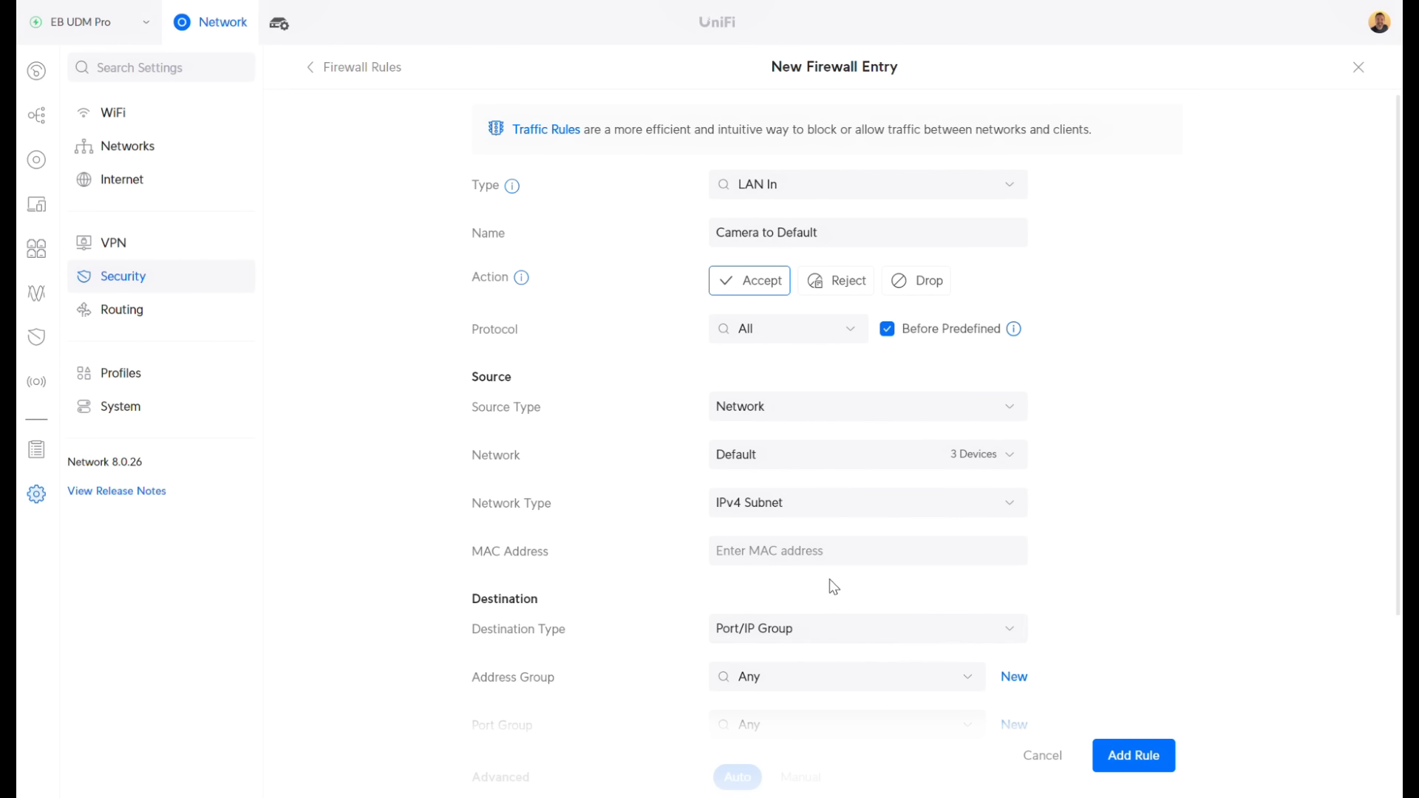
scroll(830, 579, down, 3)
click(794, 459)
click(764, 504)
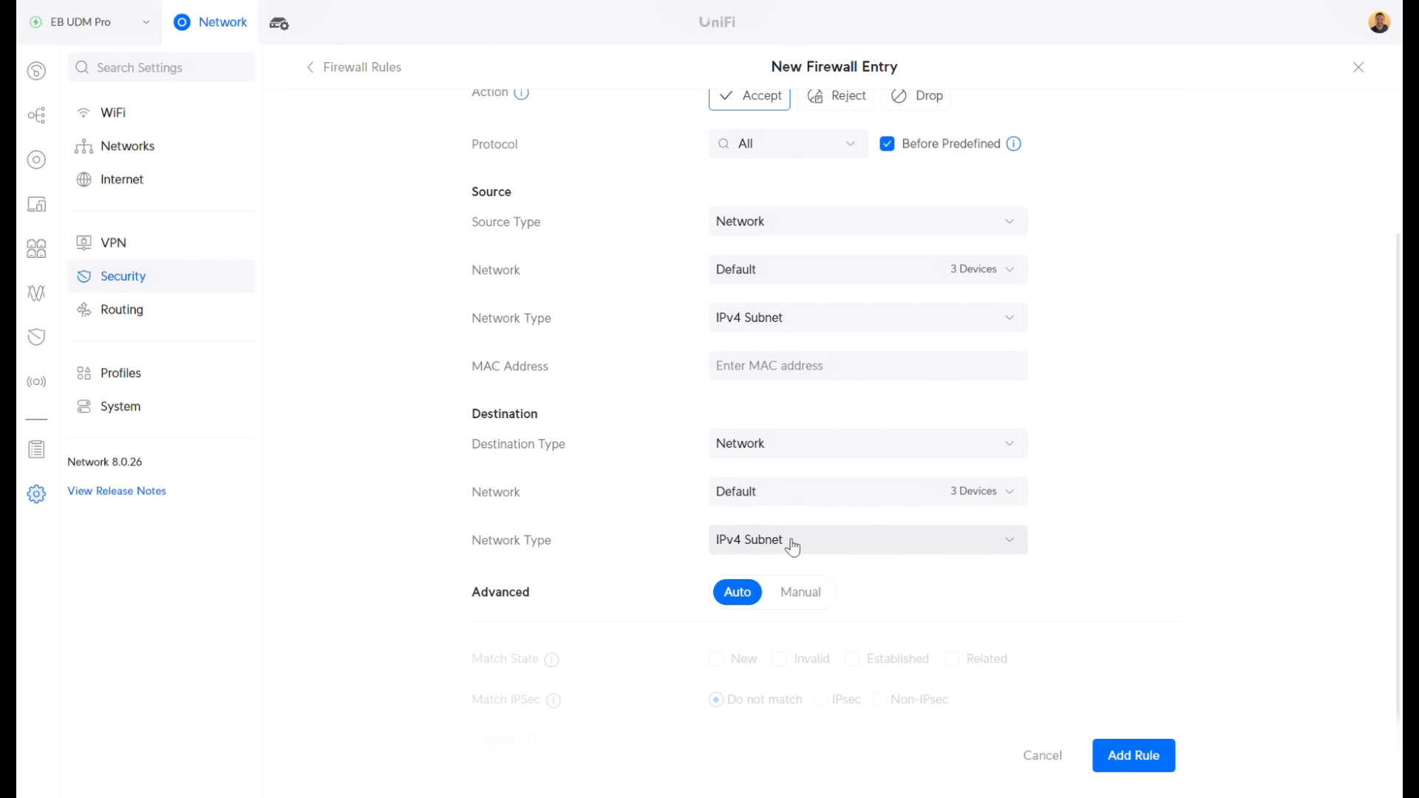
click(732, 269)
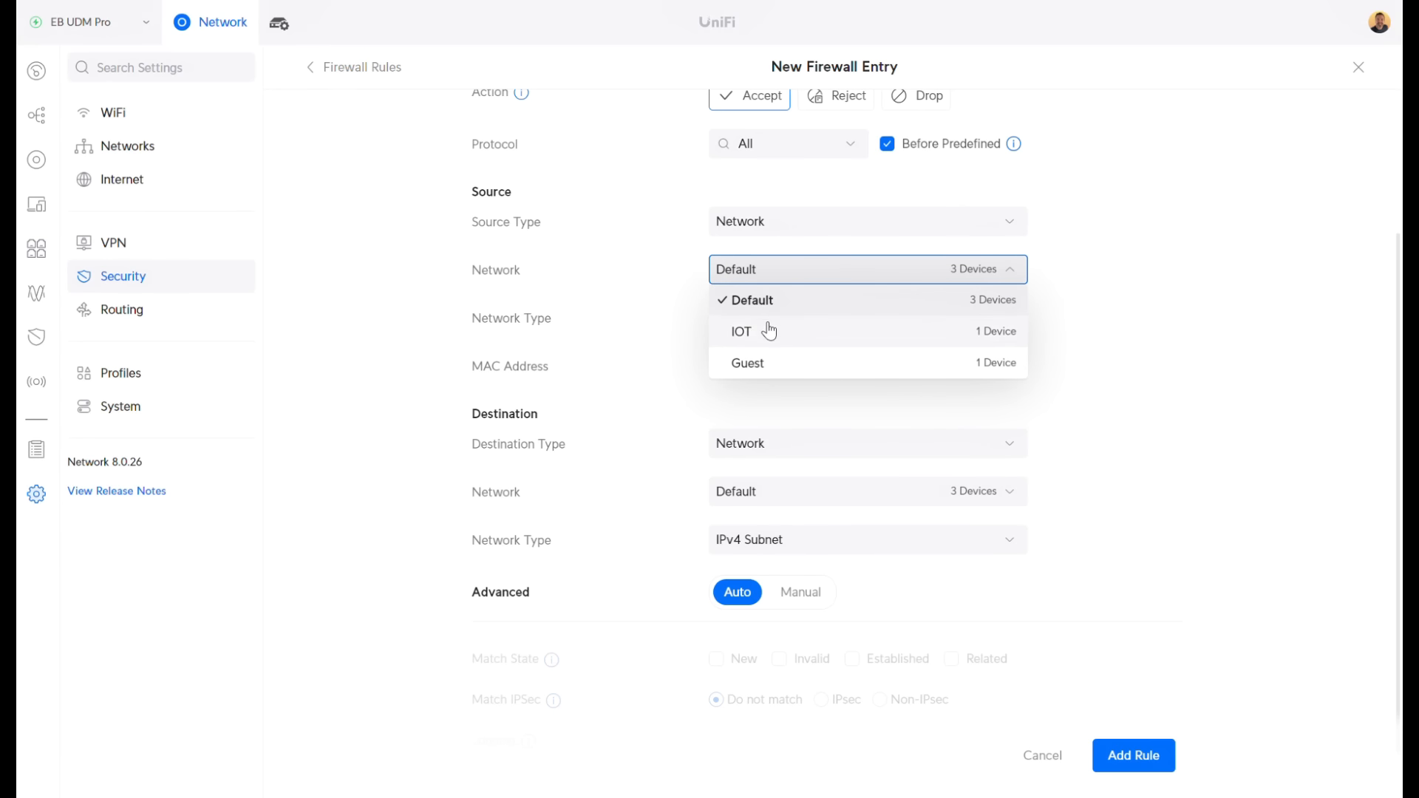
click(767, 326)
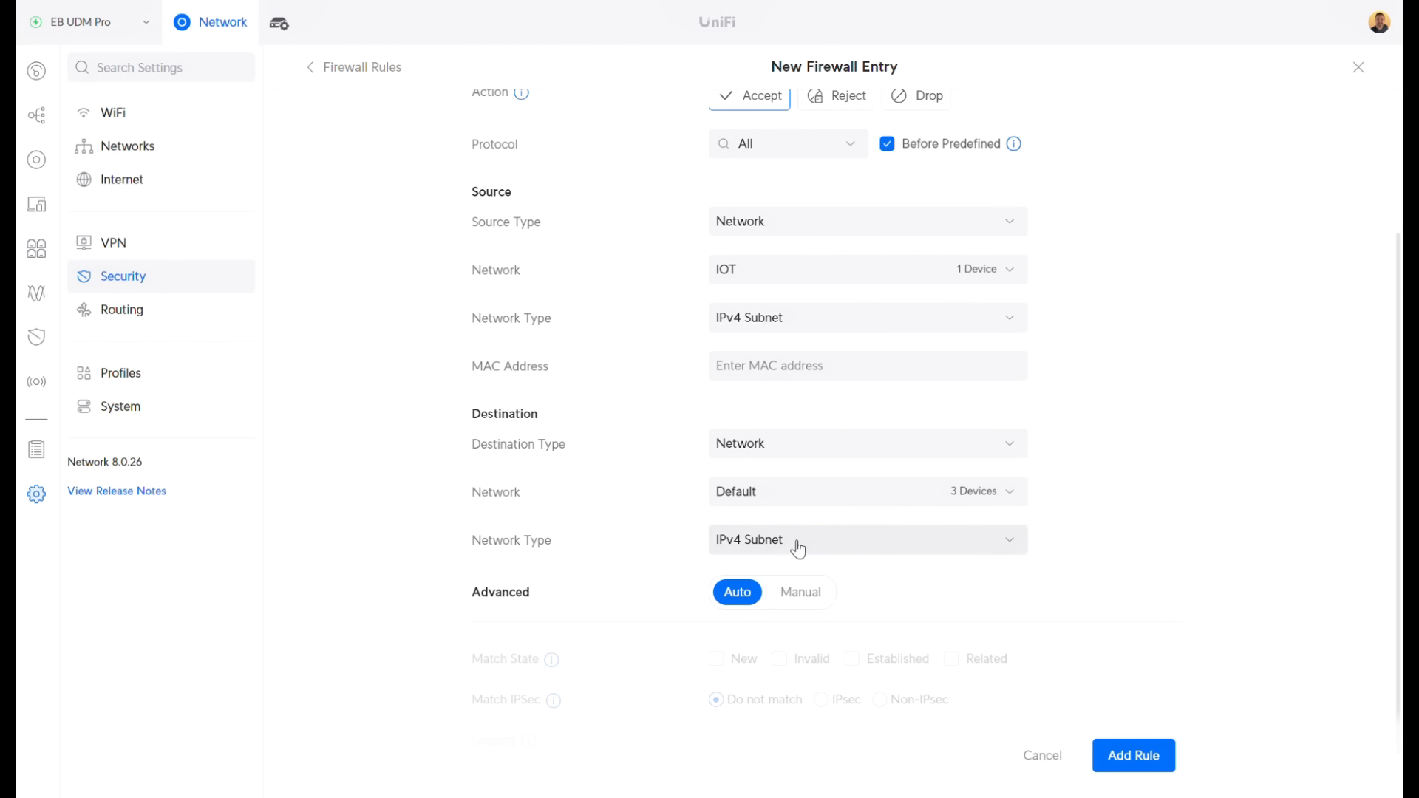
click(1131, 755)
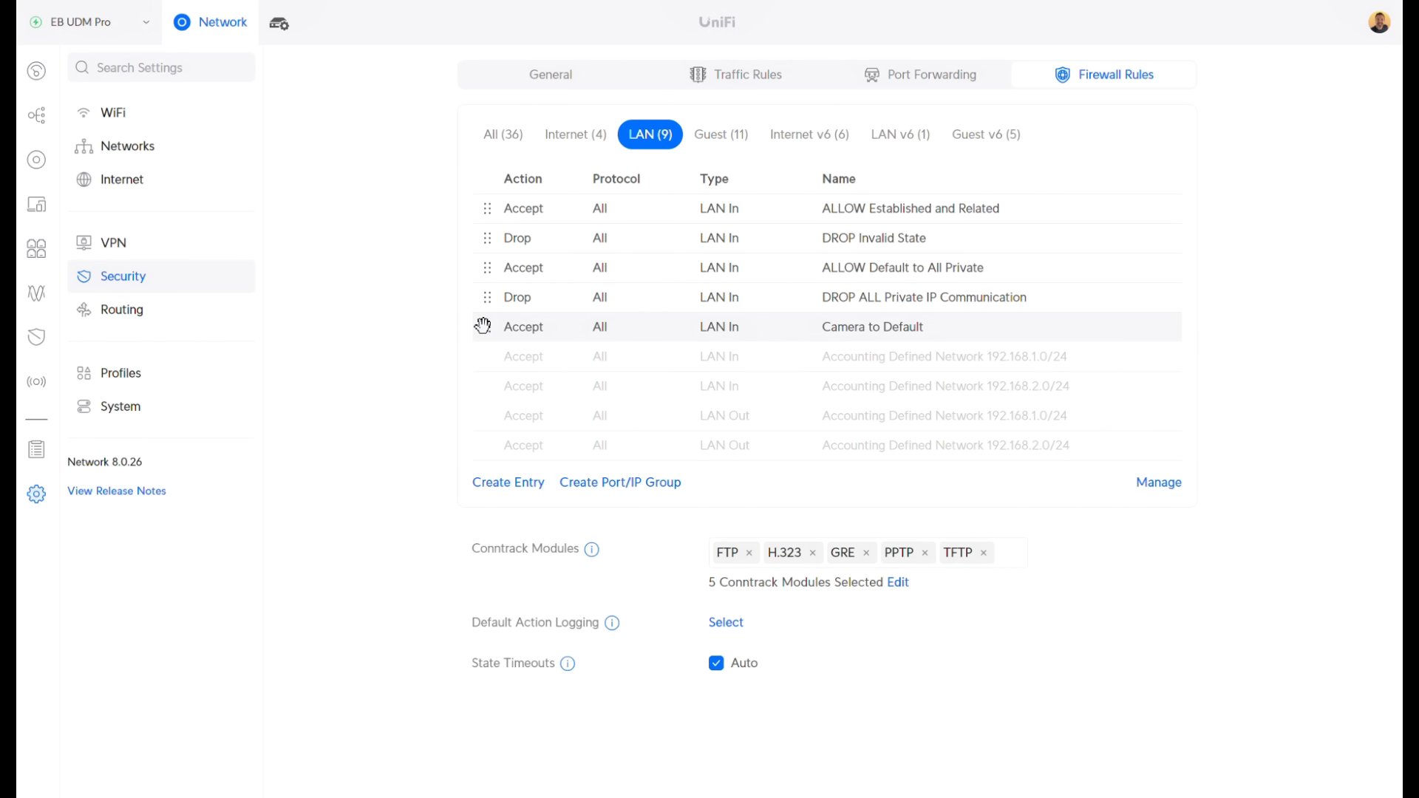
Move Camera to Default above the drop rule, then delete it and view the client devices
drag(482, 325, 481, 296)
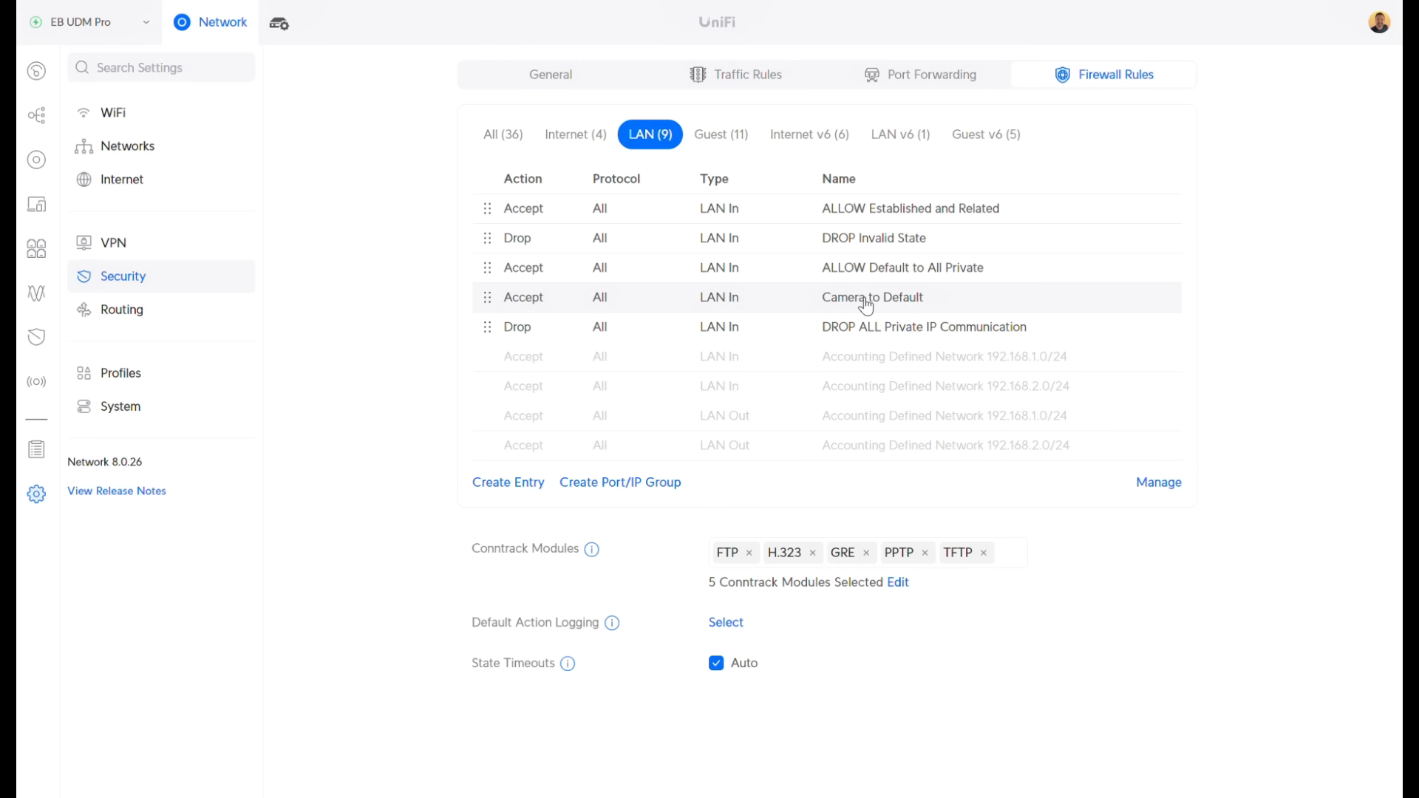
click(1170, 483)
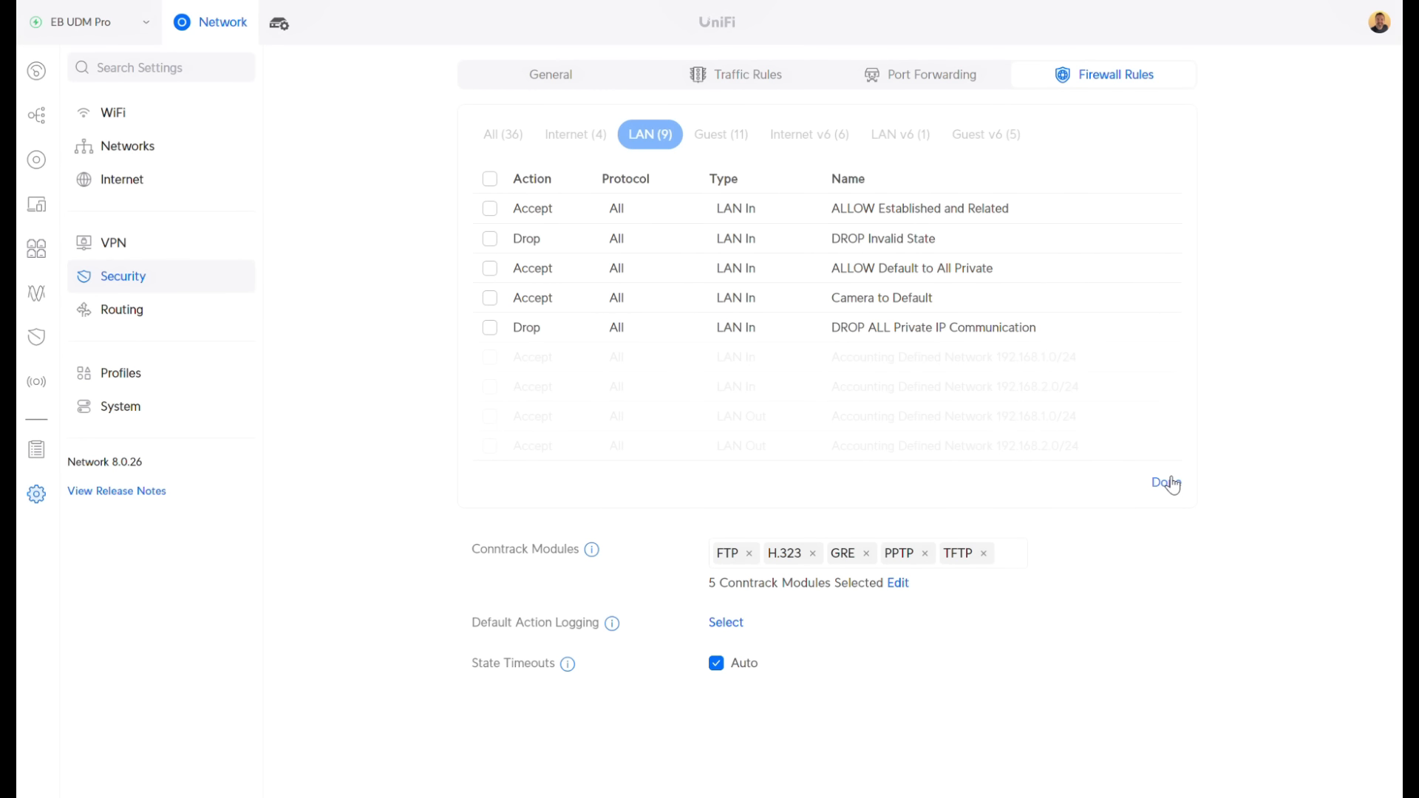
click(490, 297)
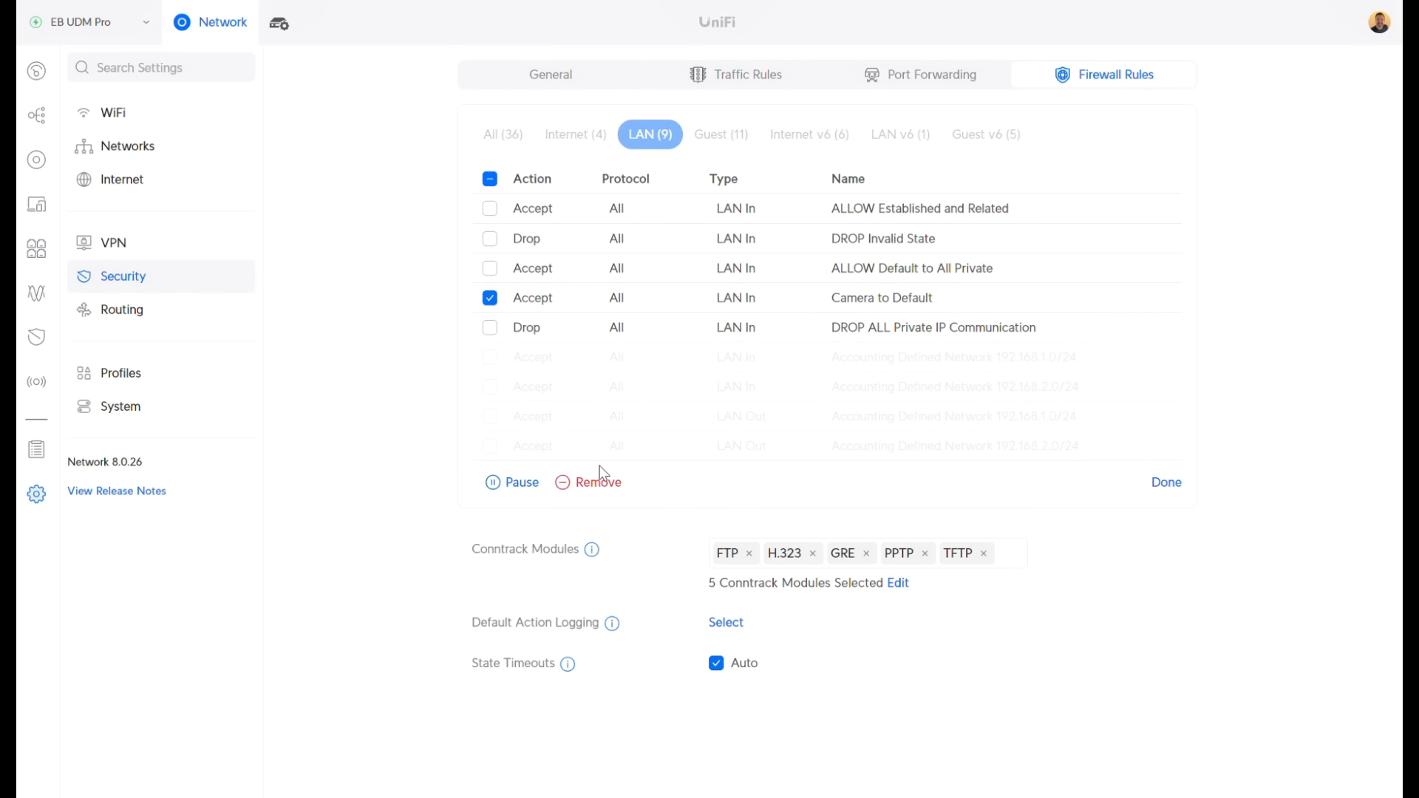
click(596, 484)
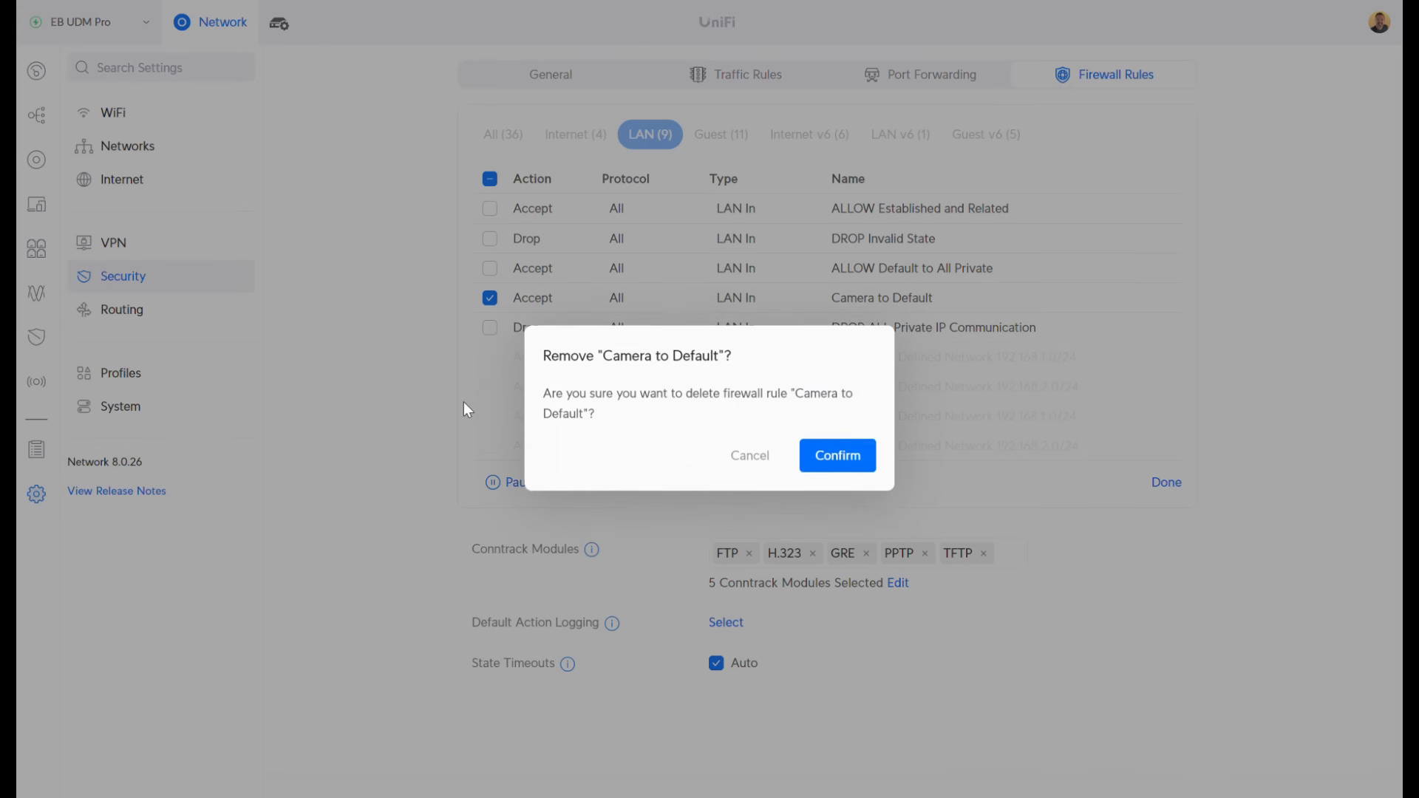
click(839, 450)
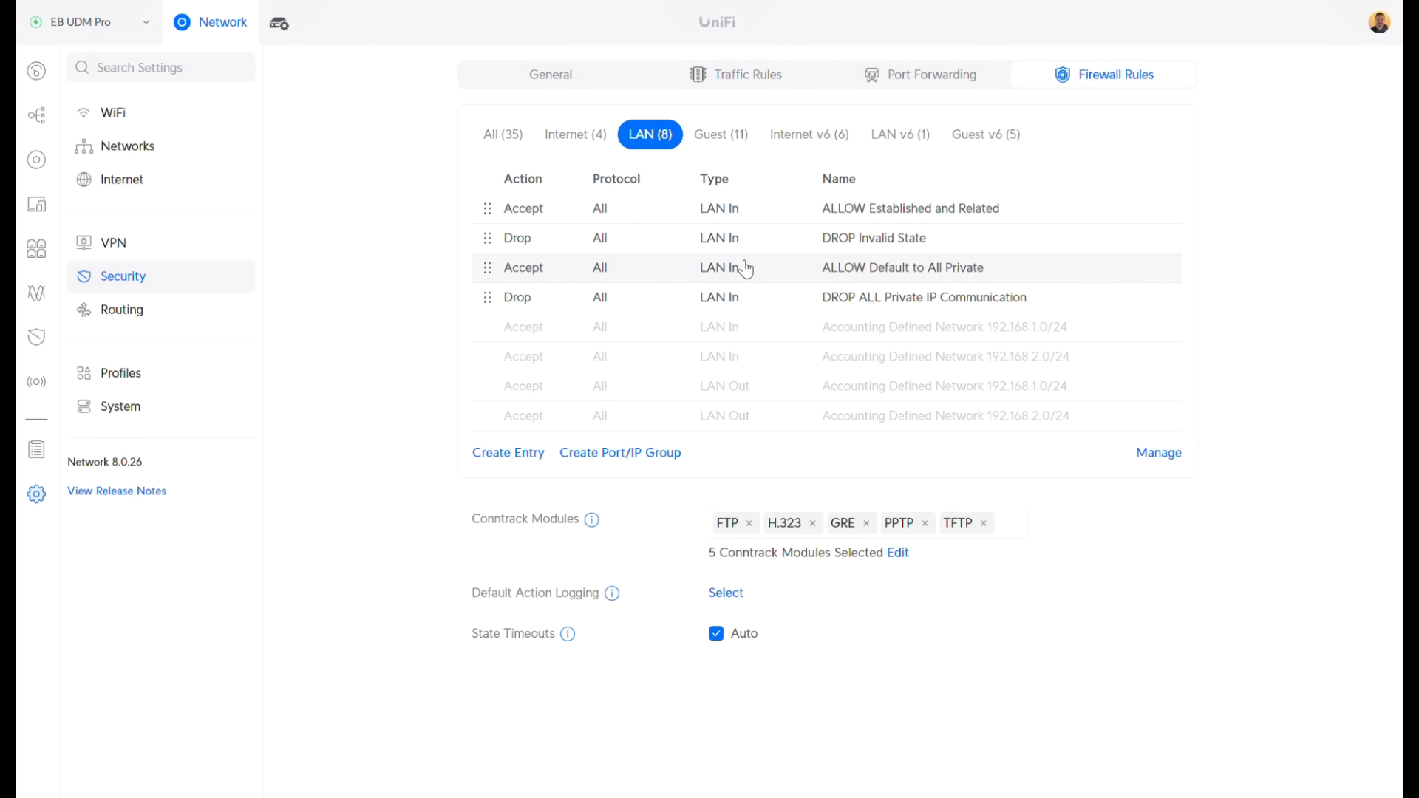
click(38, 208)
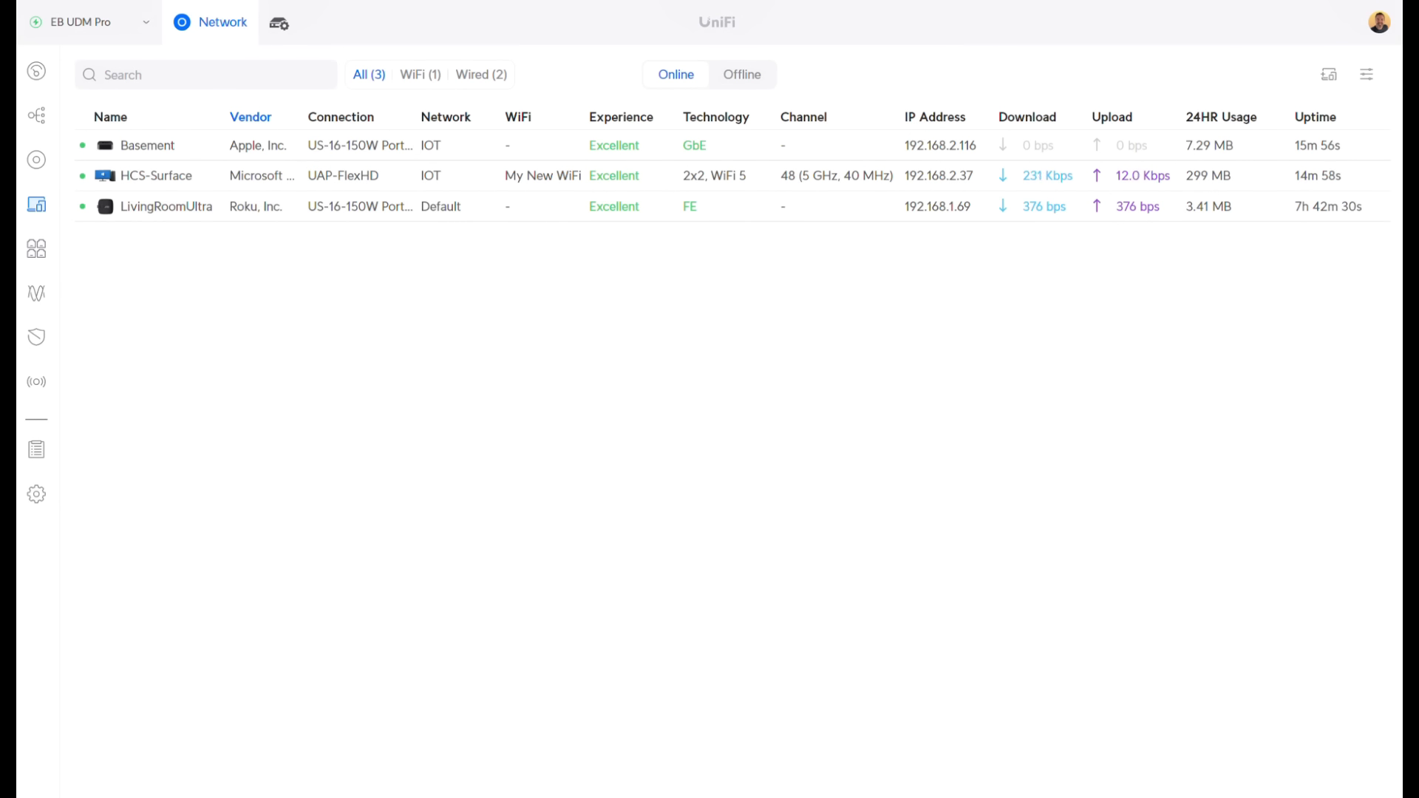
click(465, 796)
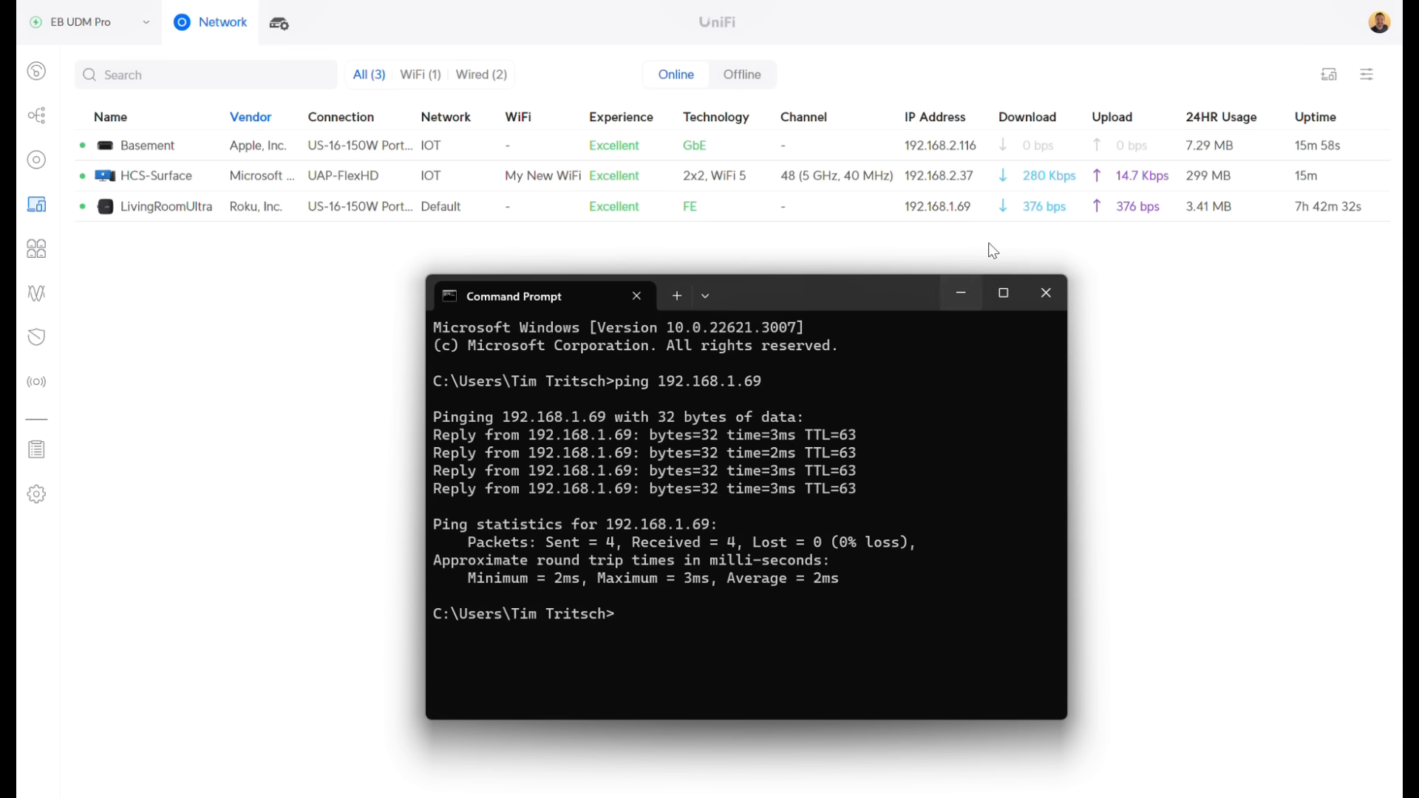
Check this PC's addresses with ipconfig, then rerun ping 192.168.1.69, which fails with 100% loss
text(ipco)
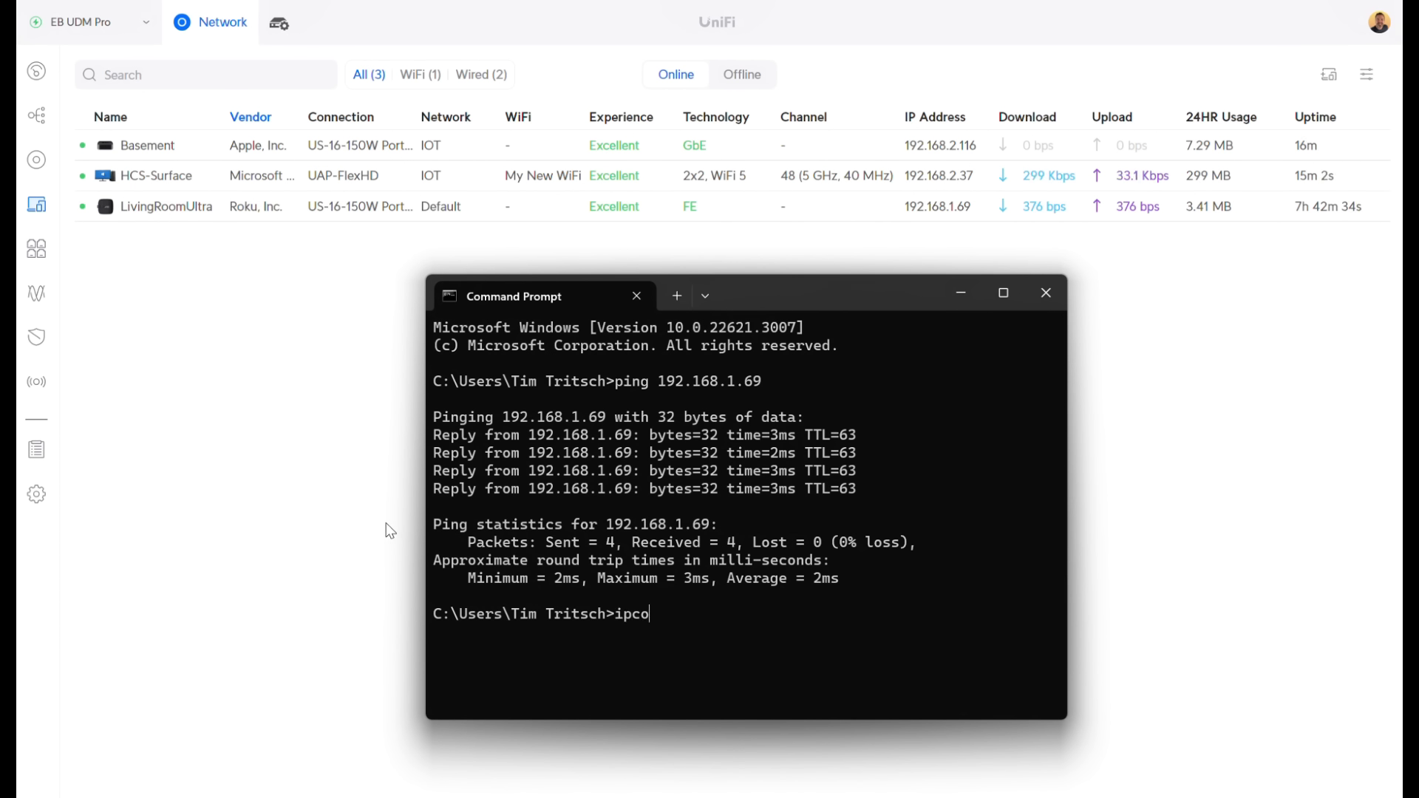
text(nfig)
key(Return)
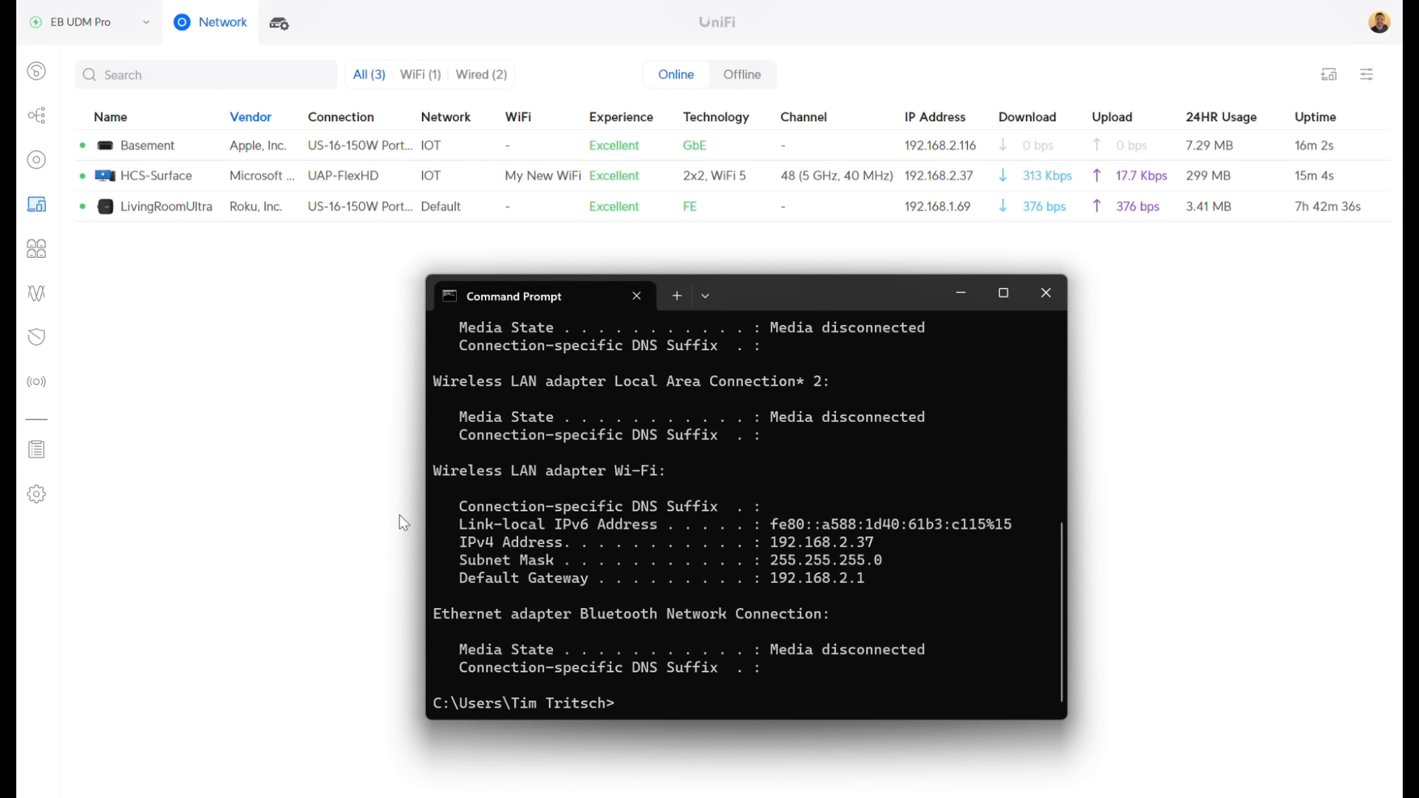
text(ping)
key(BackSpace)
key(BackSpace)
key(BackSpace)
key(BackSpace)
key(BackSpace)
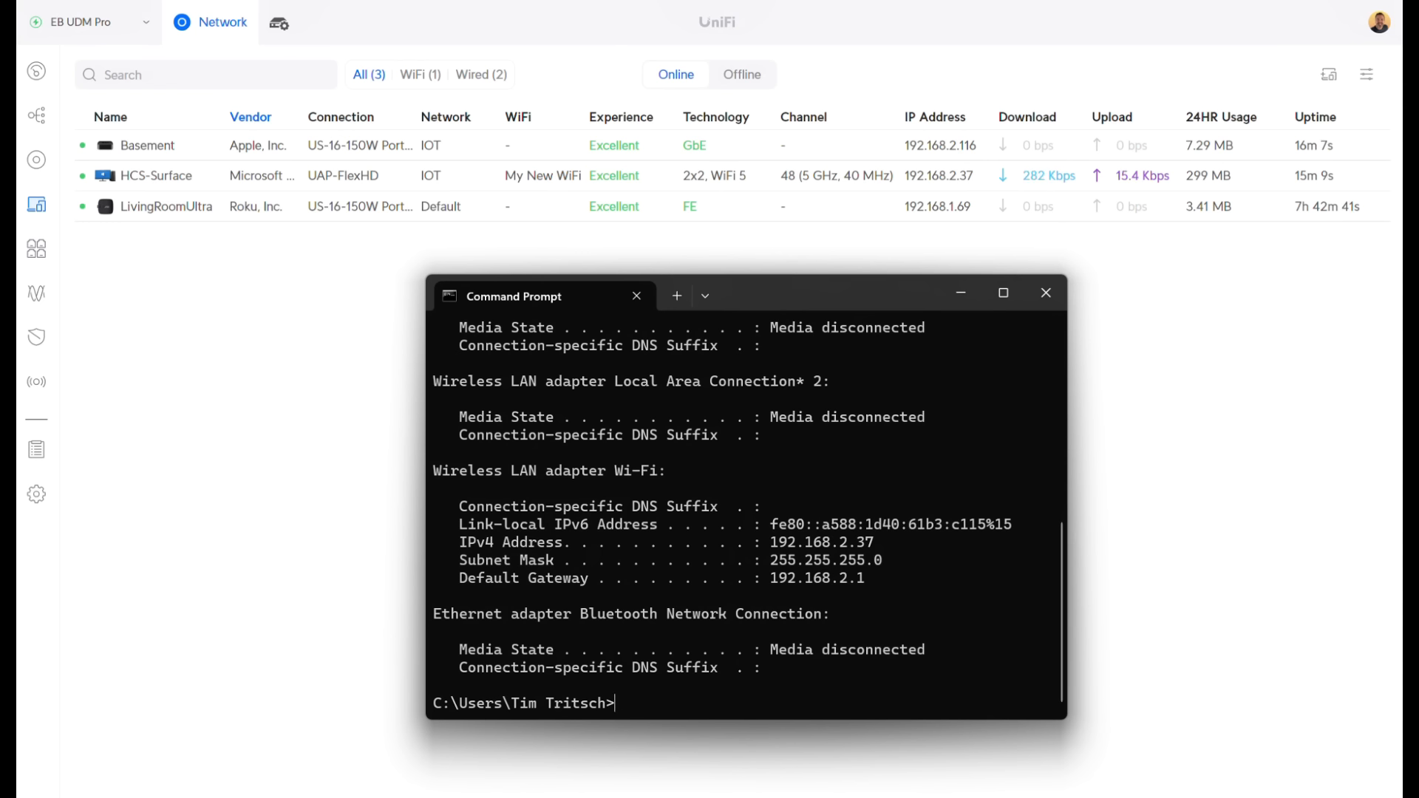
key(Up)
key(Up)
key(Return)
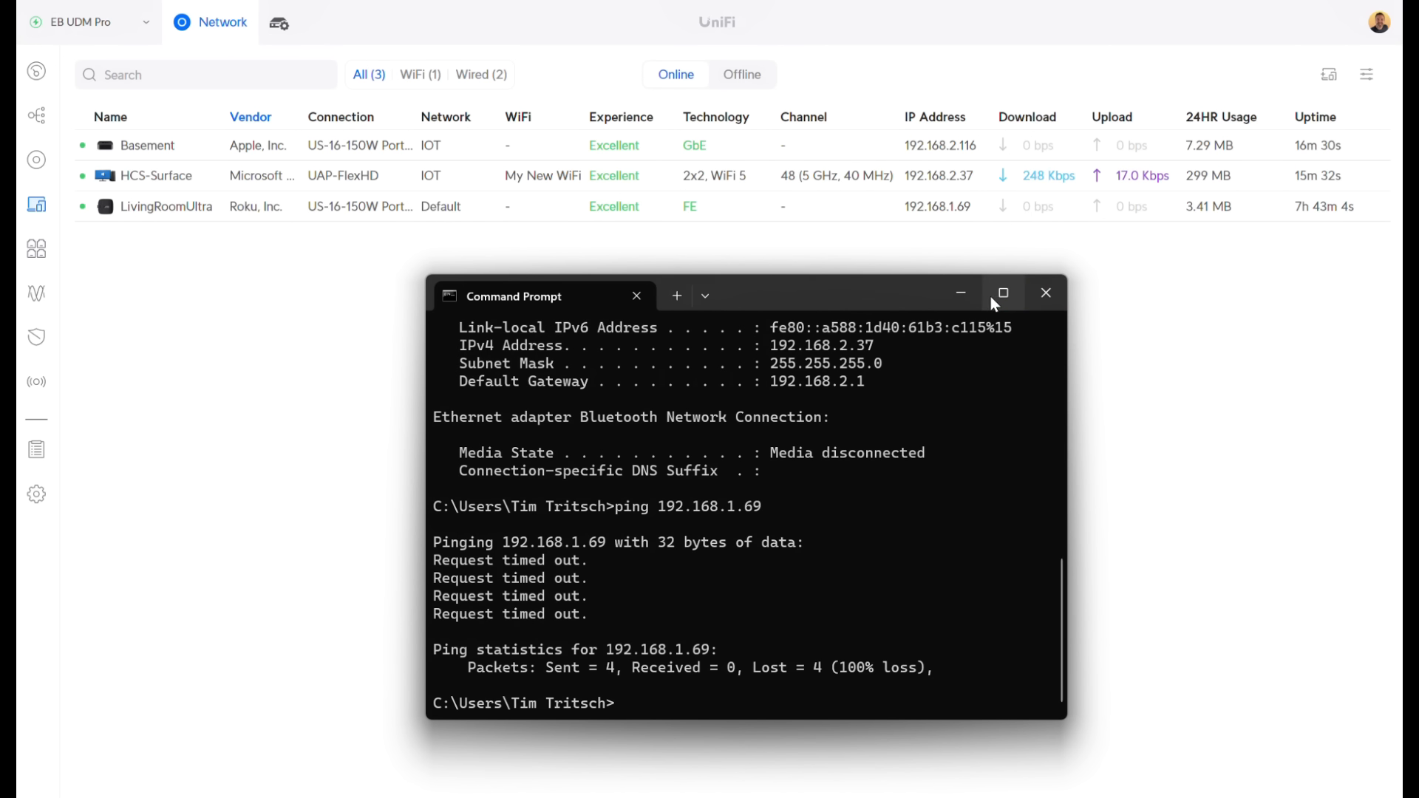
click(962, 293)
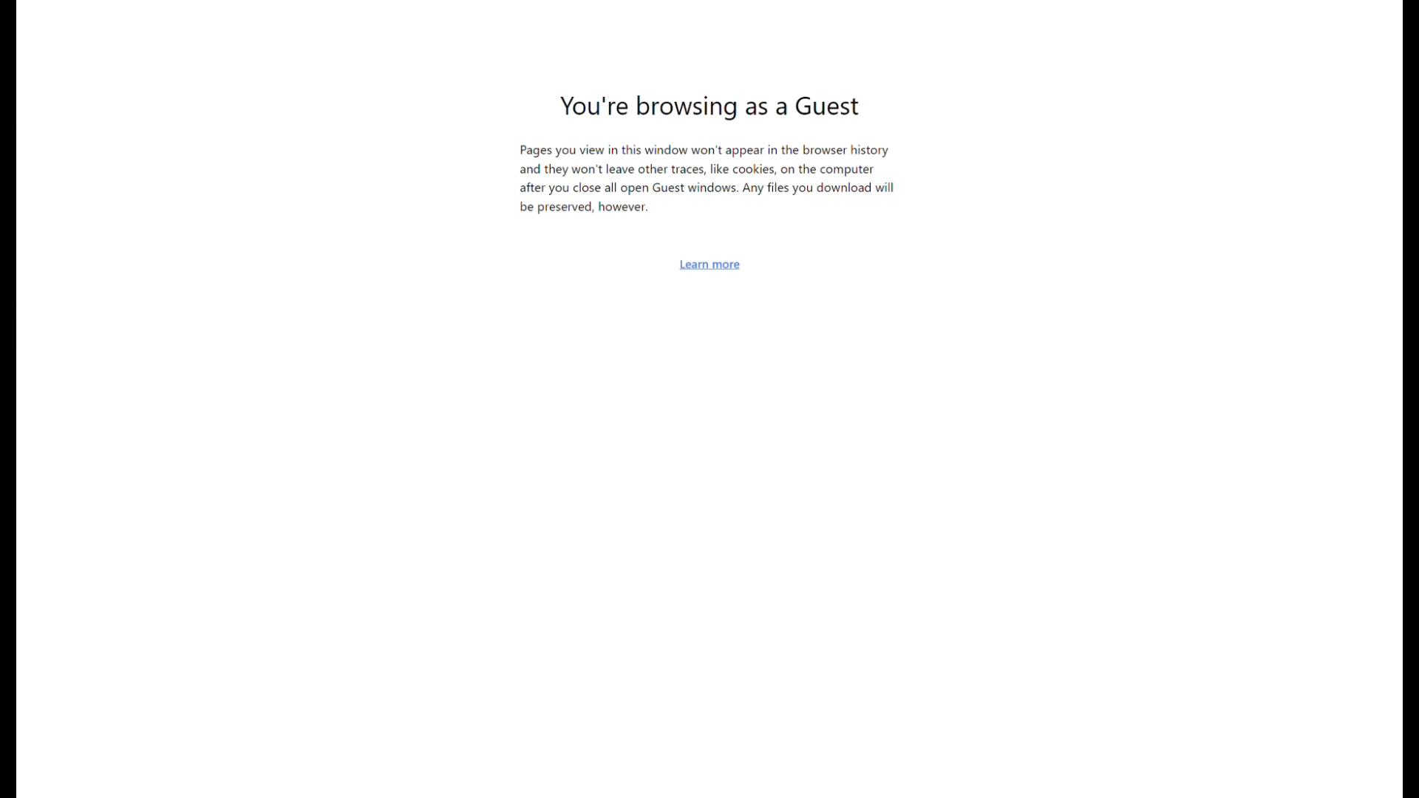
drag(369, 1, 422, 25)
text(192.)
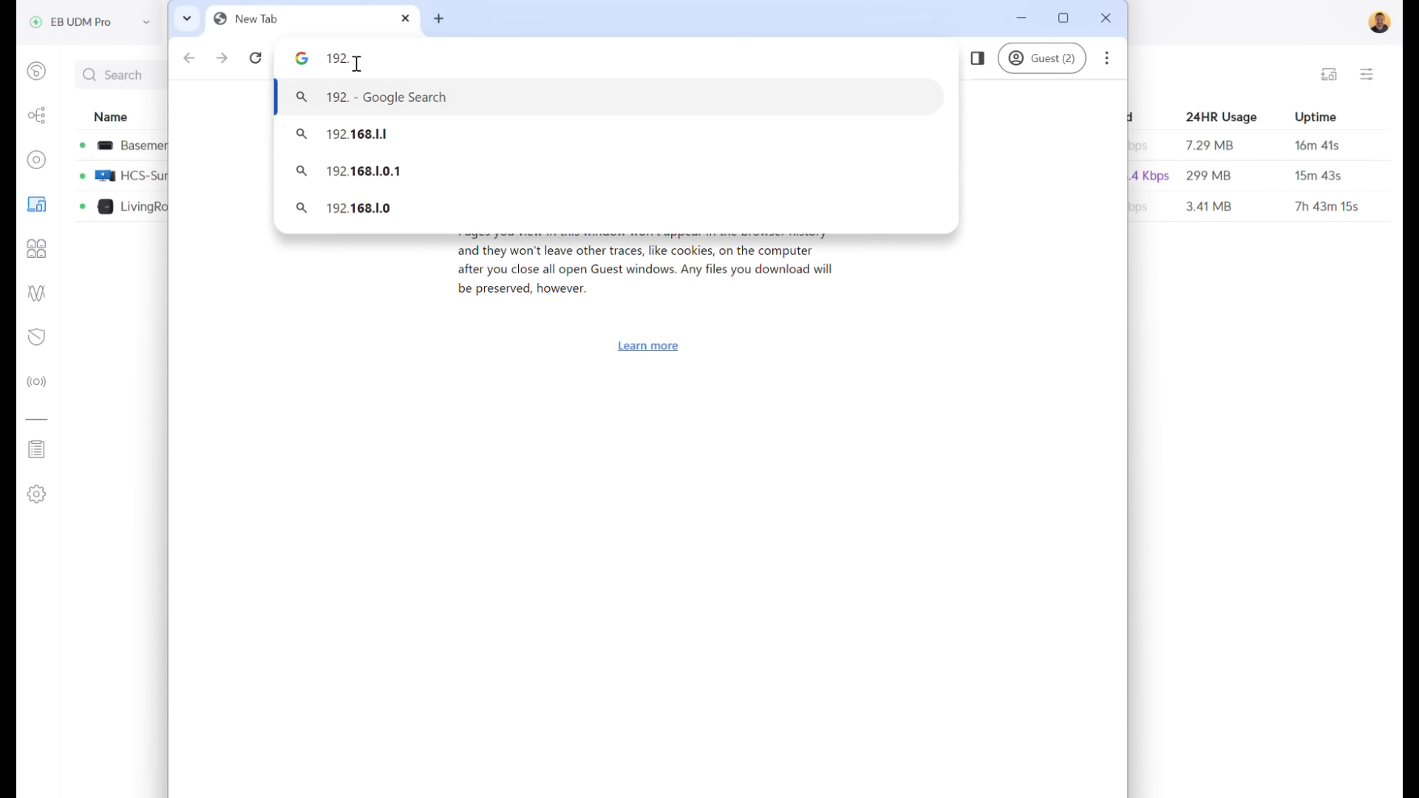
text(168.1.1)
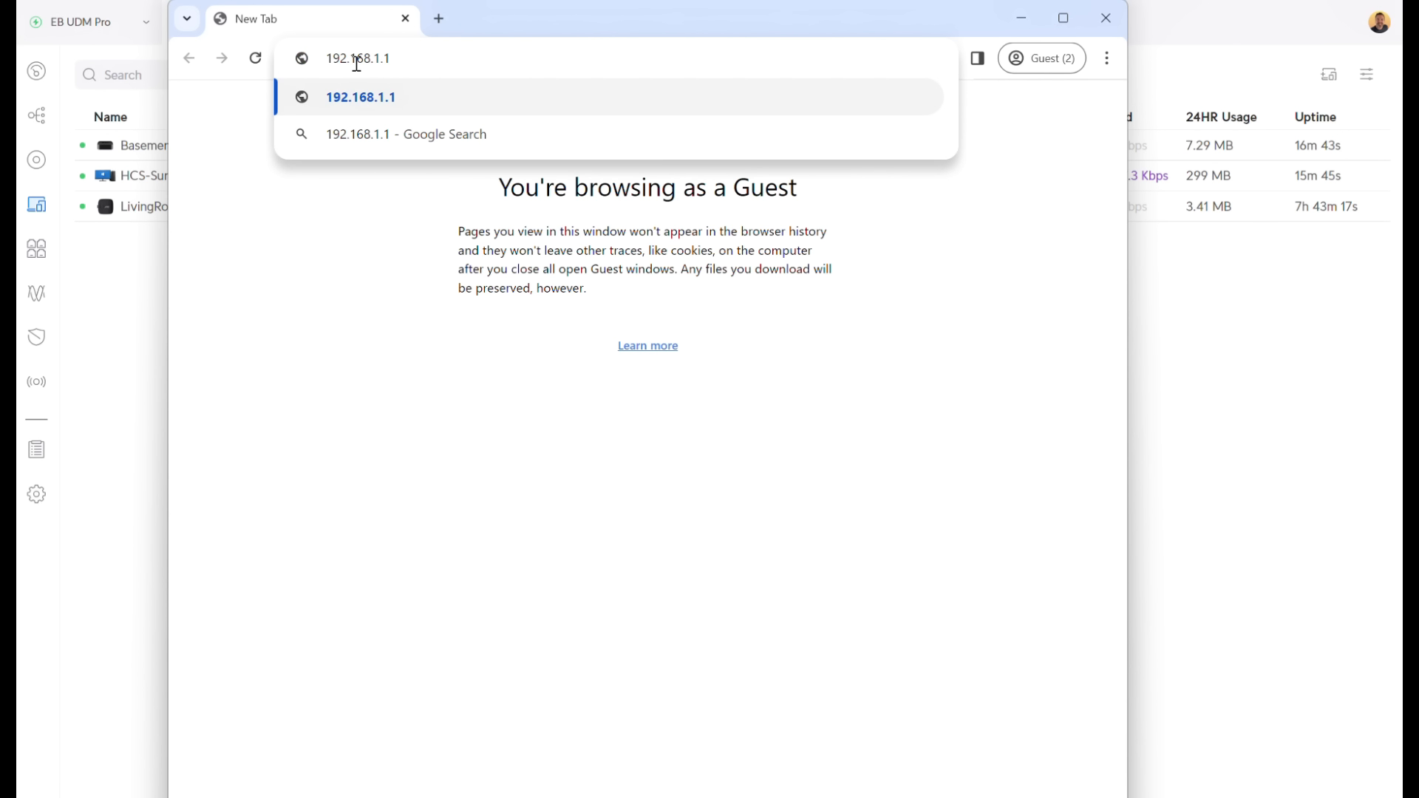
key(Return)
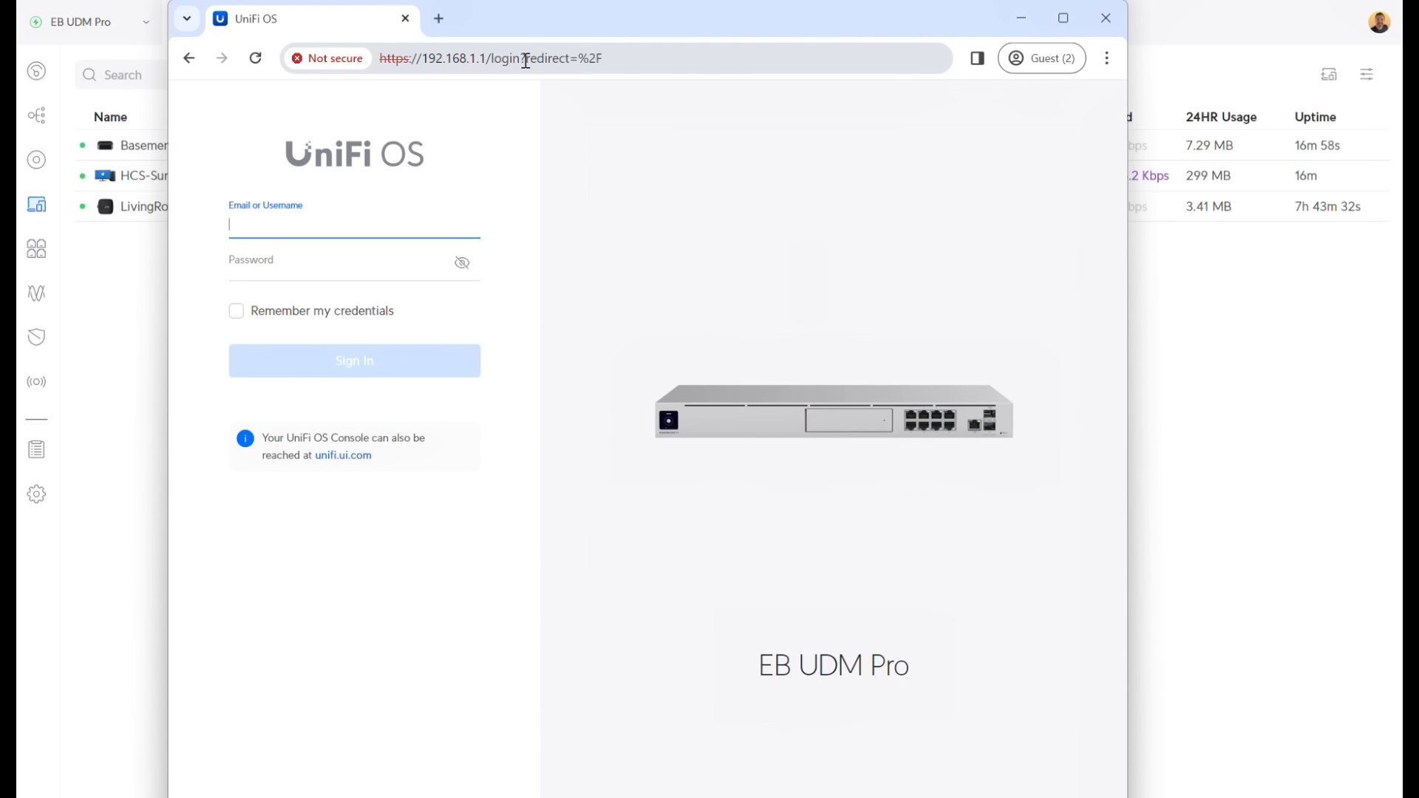
click(1106, 18)
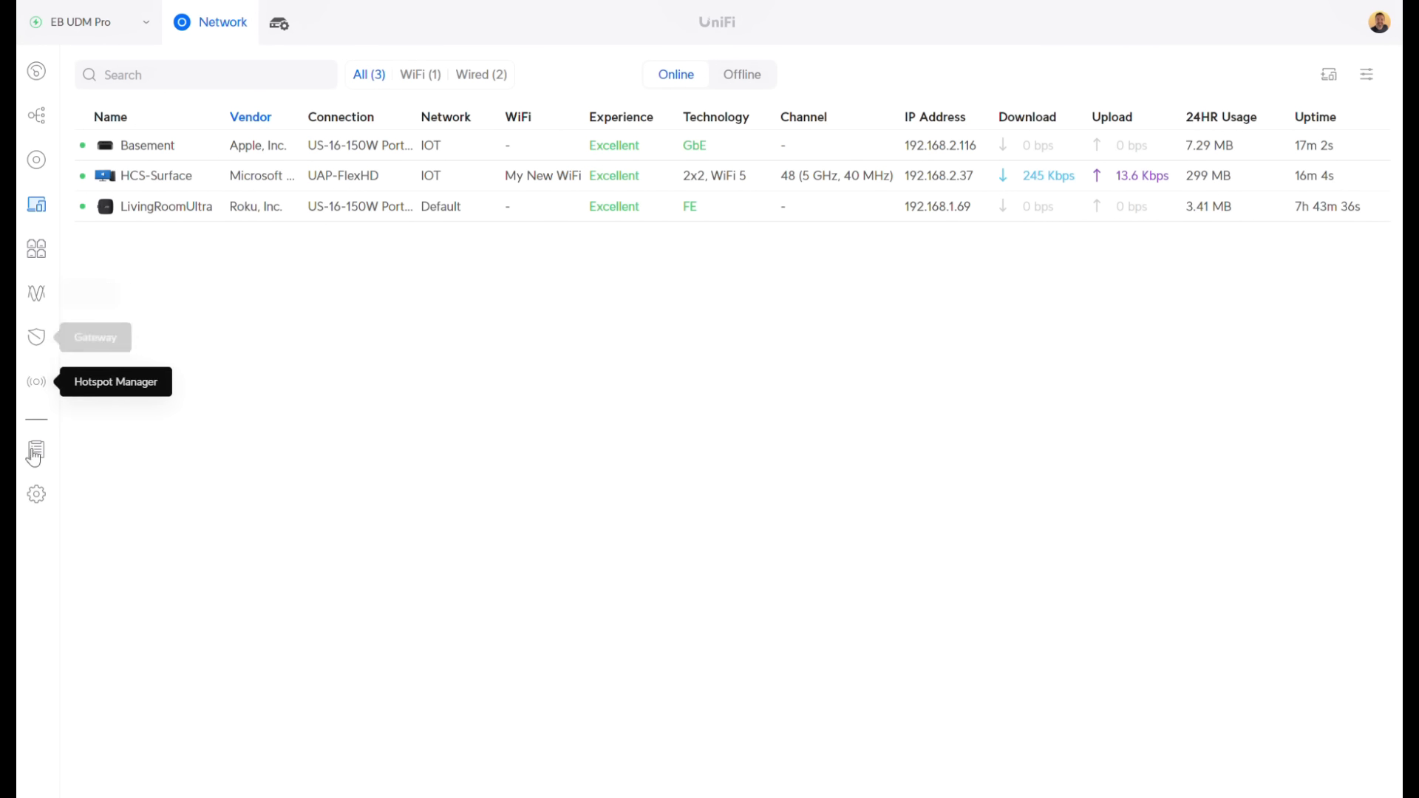
Go to Settings > Profiles > IP Groups and create a new Port/IP group
click(36, 494)
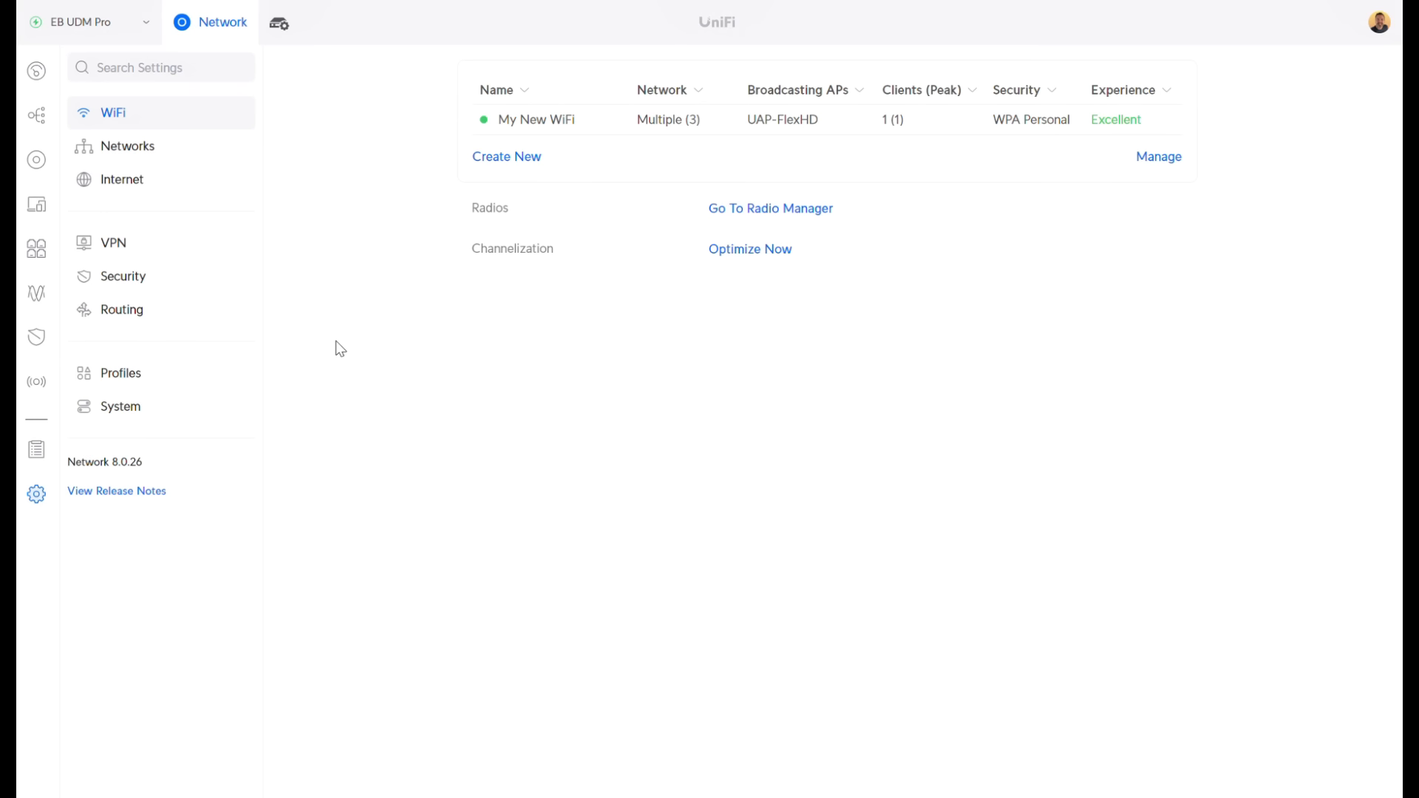
click(117, 374)
click(1132, 96)
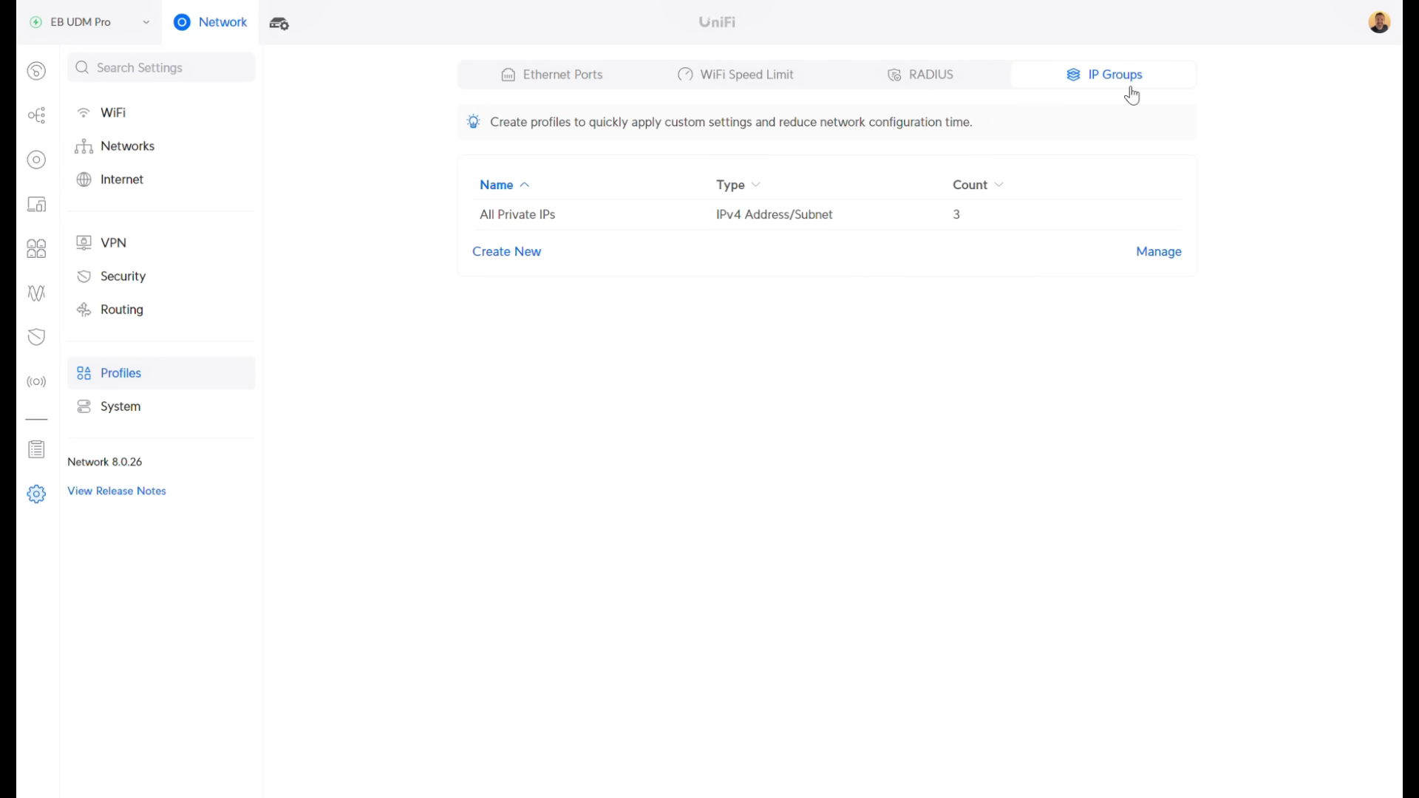
click(507, 251)
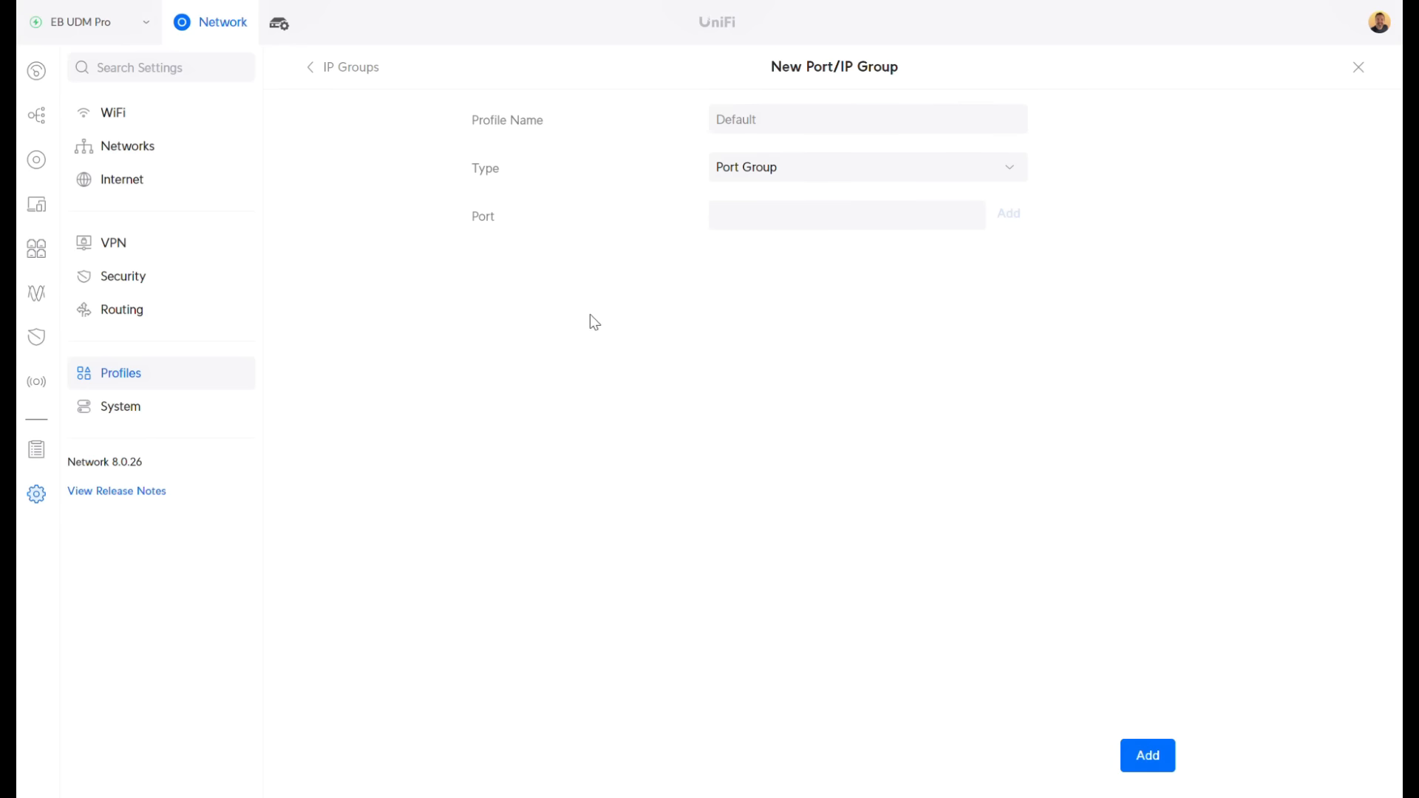